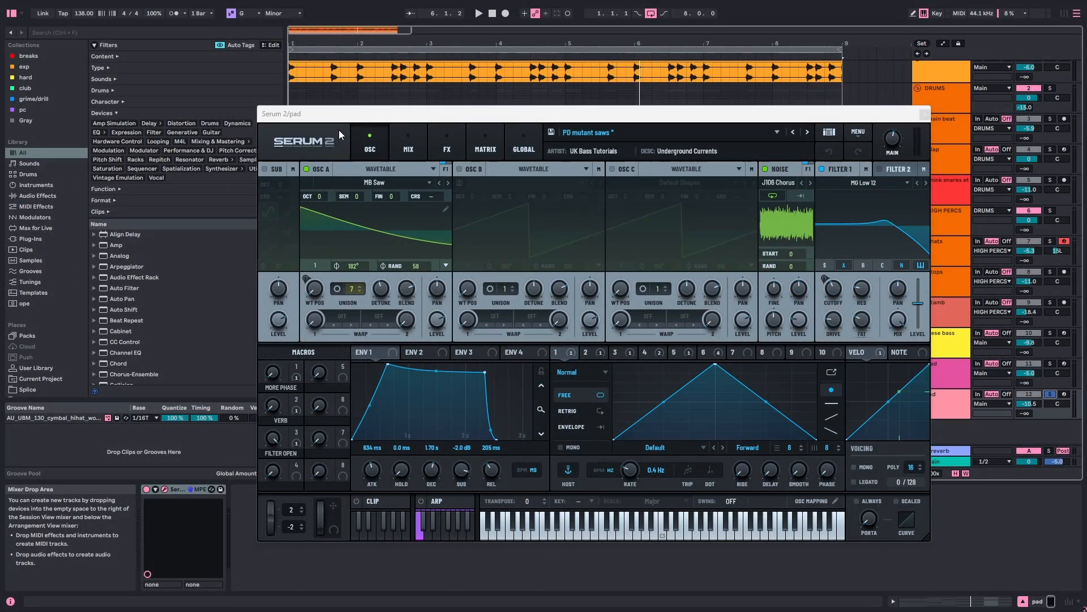
Close the Serum 2 editor window and delete the existing Serum 2 instance from the pad track.
{"action": "left_click", "coordinate": [339, 130]}
{"action": "left_click", "coordinate": [338, 130]}
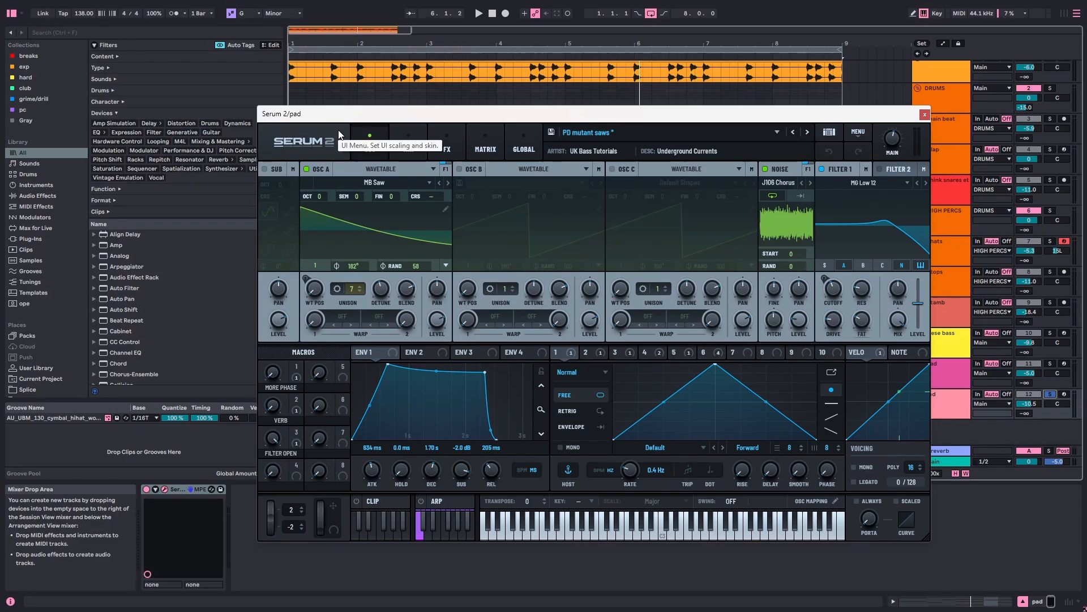
{"action": "left_click", "coordinate": [925, 115]}
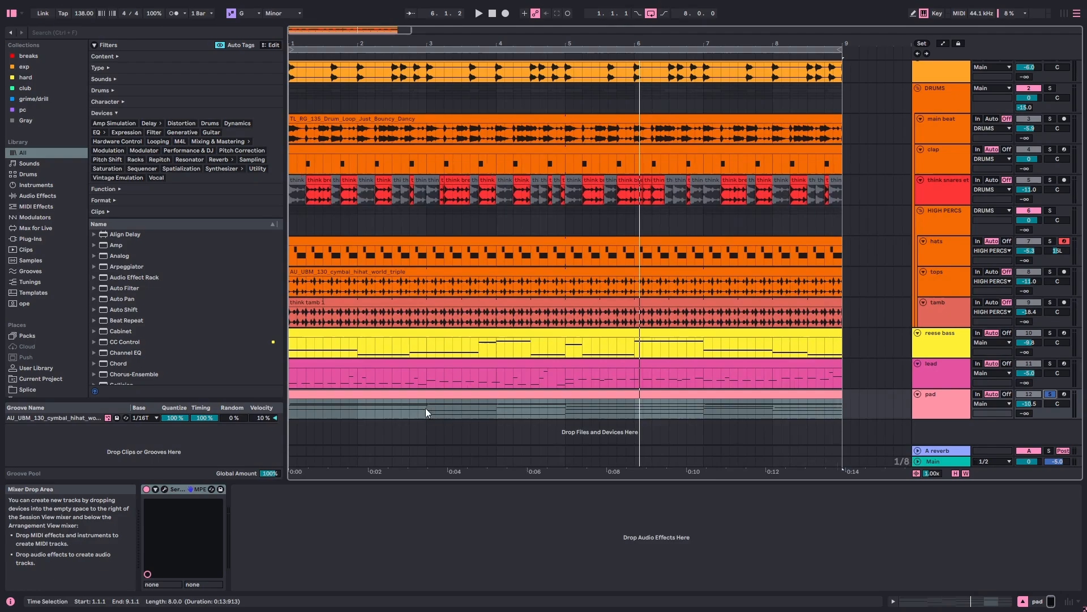
{"action": "left_click", "coordinate": [176, 491]}
{"action": "key", "text": "Delete"}
Search the browser for "serum" and load a fresh Serum 2 instrument onto the pad track.
{"action": "key", "text": "ctrl+f"}
{"action": "key", "text": "Caps_Lock"}
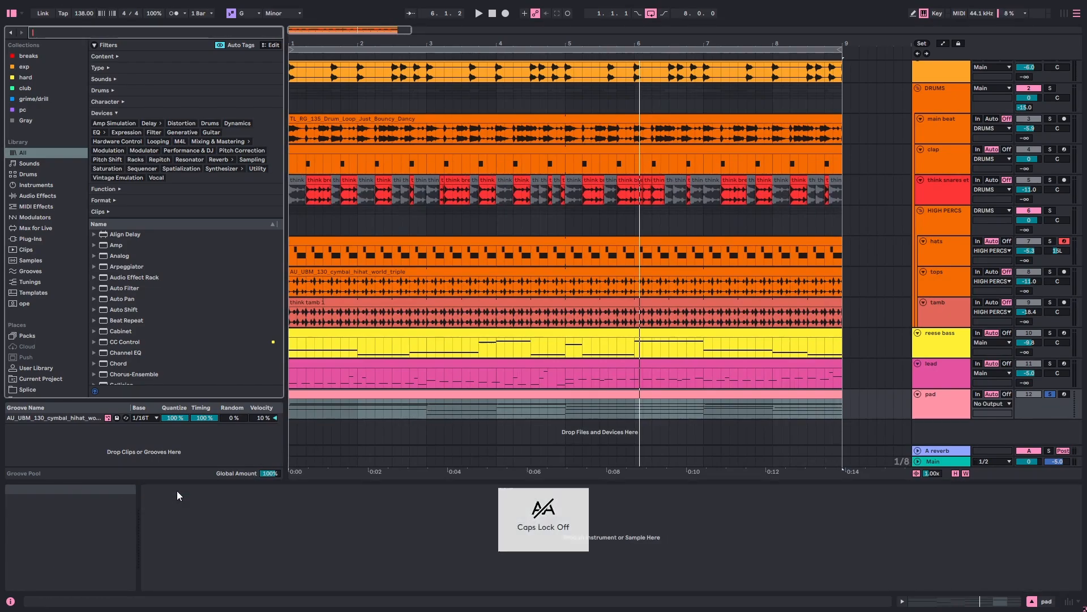
{"action": "type", "text": "serumn"}
{"action": "key", "text": "BackSpace"}
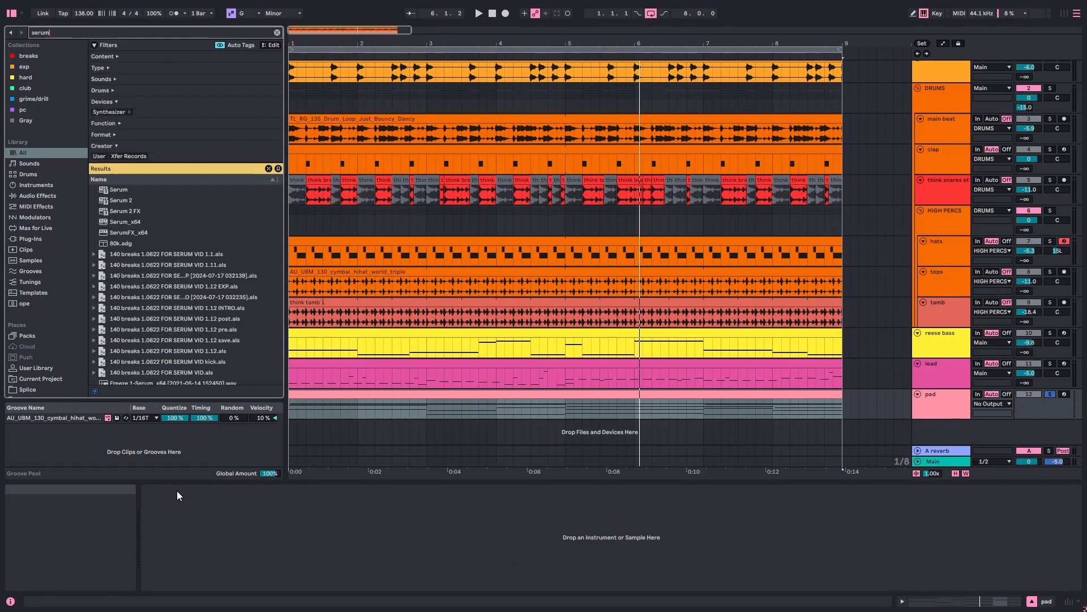
{"action": "key", "text": "Down"}
{"action": "key", "text": "Down"}
{"action": "key", "text": "Return"}
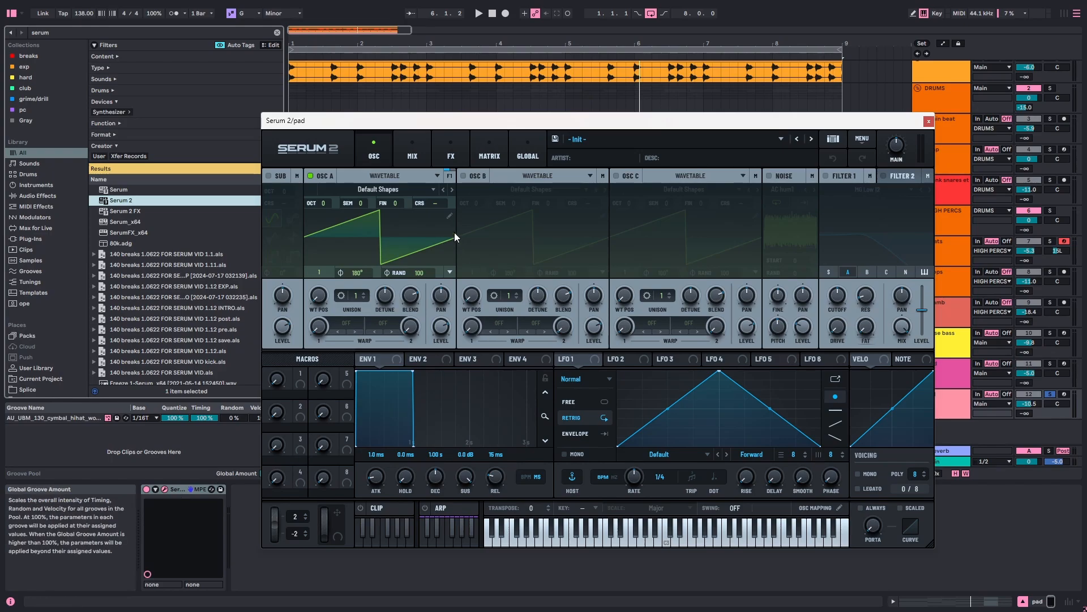
Load the analog wavetable MB Saw into OSC A and set its unison to 7 voices.
{"action": "left_click", "coordinate": [387, 189]}
{"action": "mouse_move", "coordinate": [381, 203]}
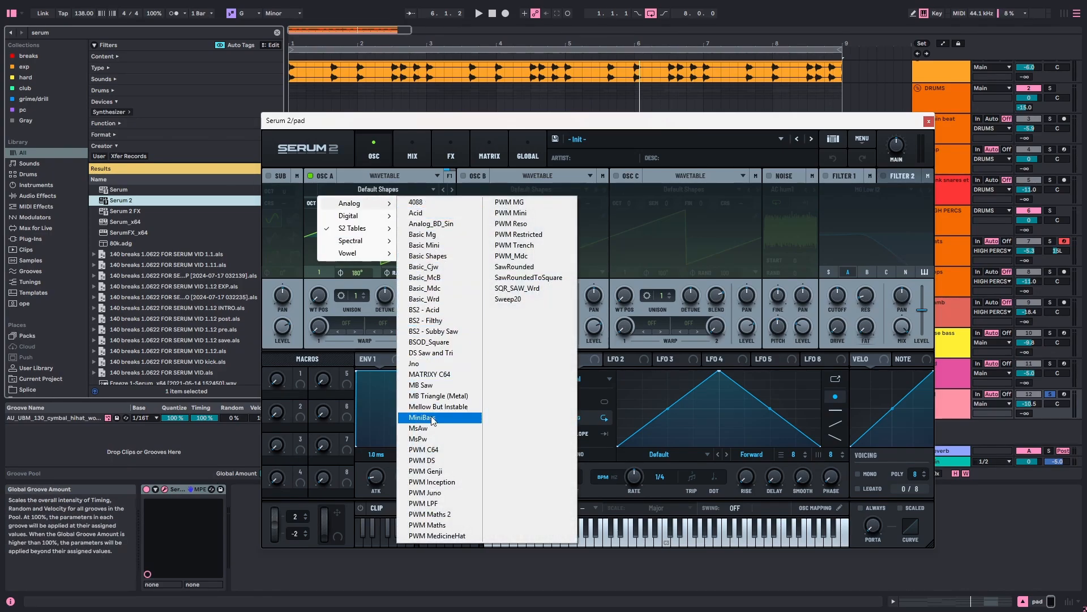
{"action": "left_click", "coordinate": [437, 389]}
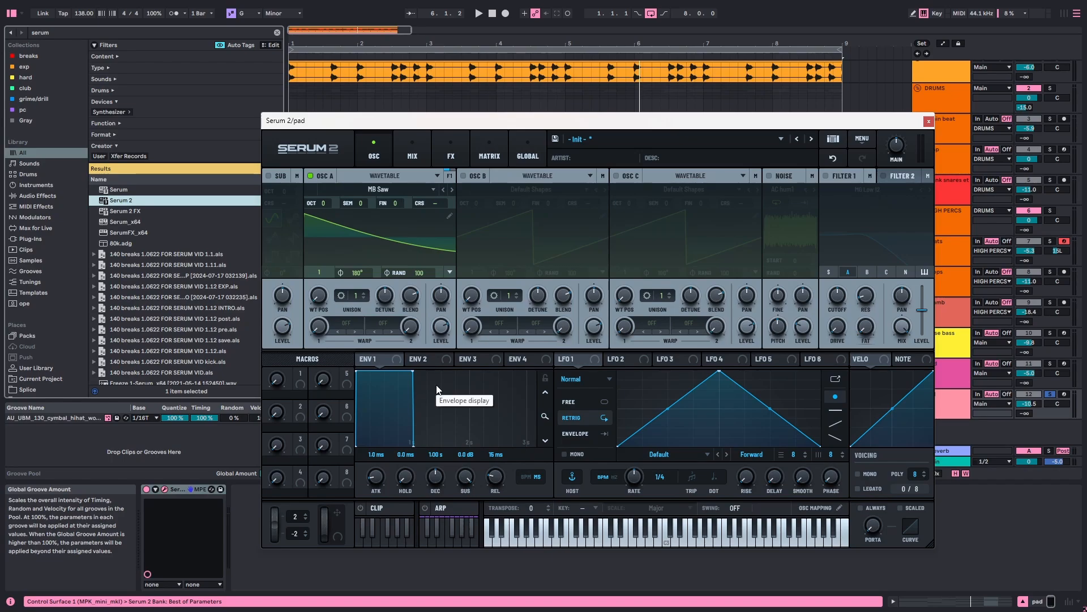
{"action": "left_click_drag", "start_coordinate": [364, 295], "coordinate": [366, 246]}
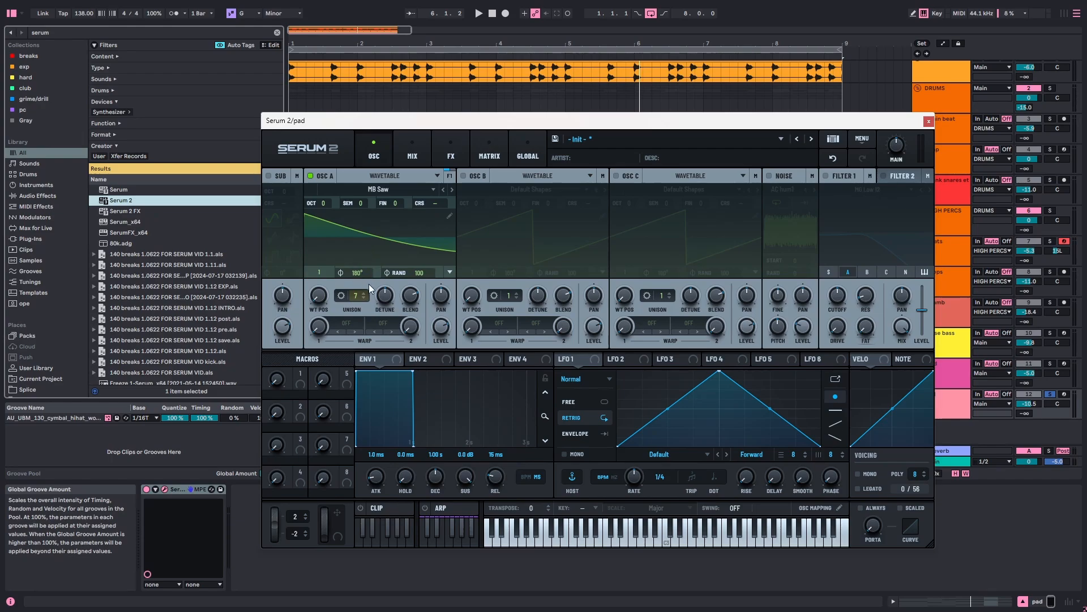
Lower OSC A's random phase amount to about 59 while the track plays, keeping the phase at 180°.
{"action": "key", "text": "space"}
{"action": "left_click_drag", "start_coordinate": [420, 271], "coordinate": [431, 342]}
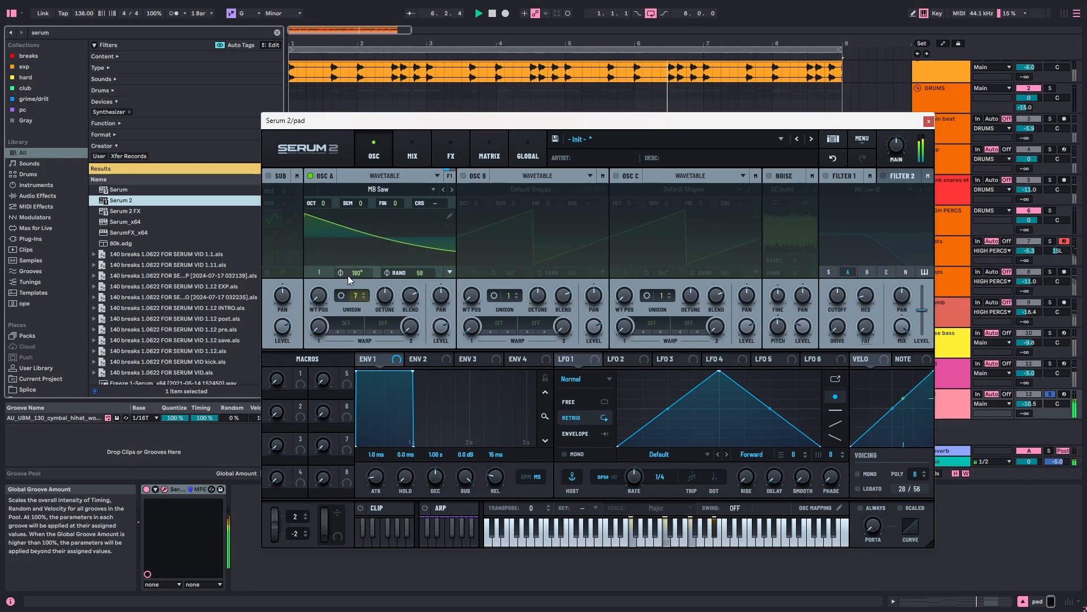
{"action": "left_click_drag", "start_coordinate": [358, 277], "coordinate": [358, 273]}
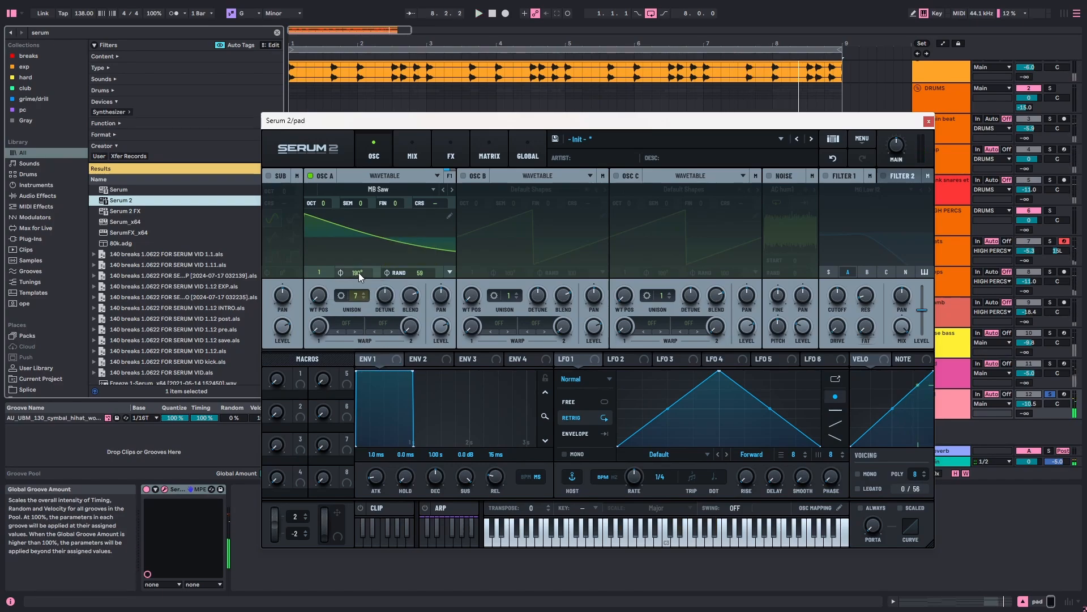
Enable the noise oscillator with the analog J106 Chorus sample and raise the polyphony to 16 voices.
{"action": "left_click", "coordinate": [770, 177]}
{"action": "left_click", "coordinate": [781, 190]}
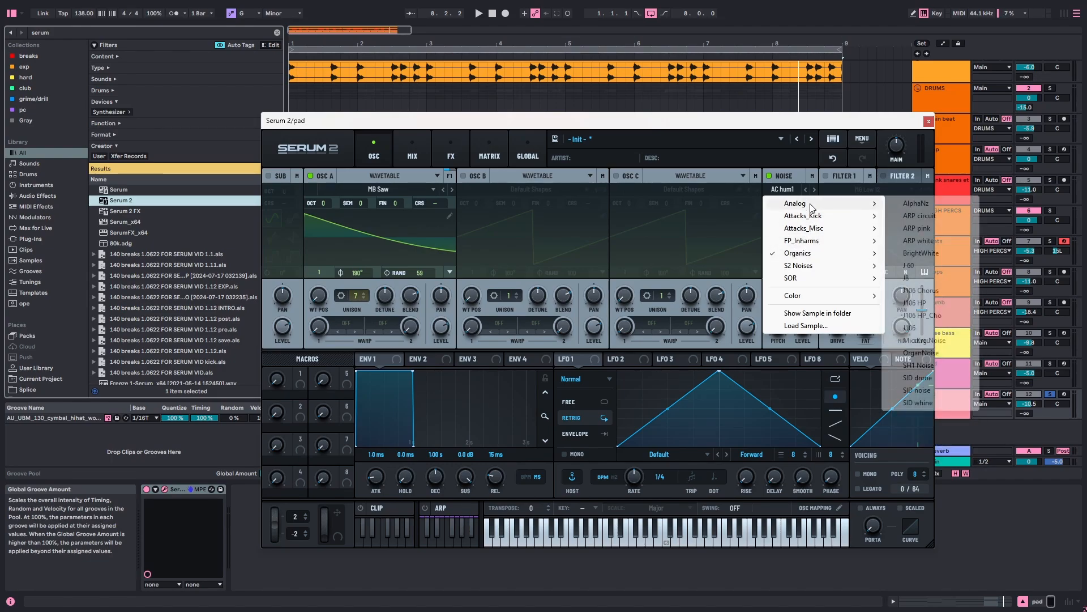
{"action": "left_click", "coordinate": [918, 297]}
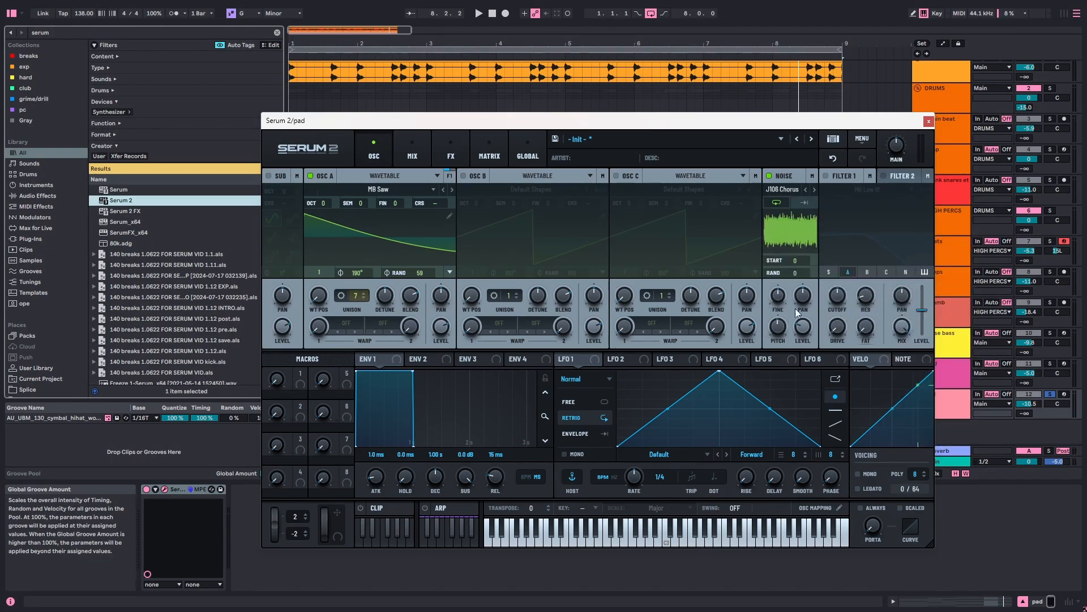
{"action": "key", "text": "space"}
{"action": "left_click_drag", "start_coordinate": [916, 474], "coordinate": [923, 451]}
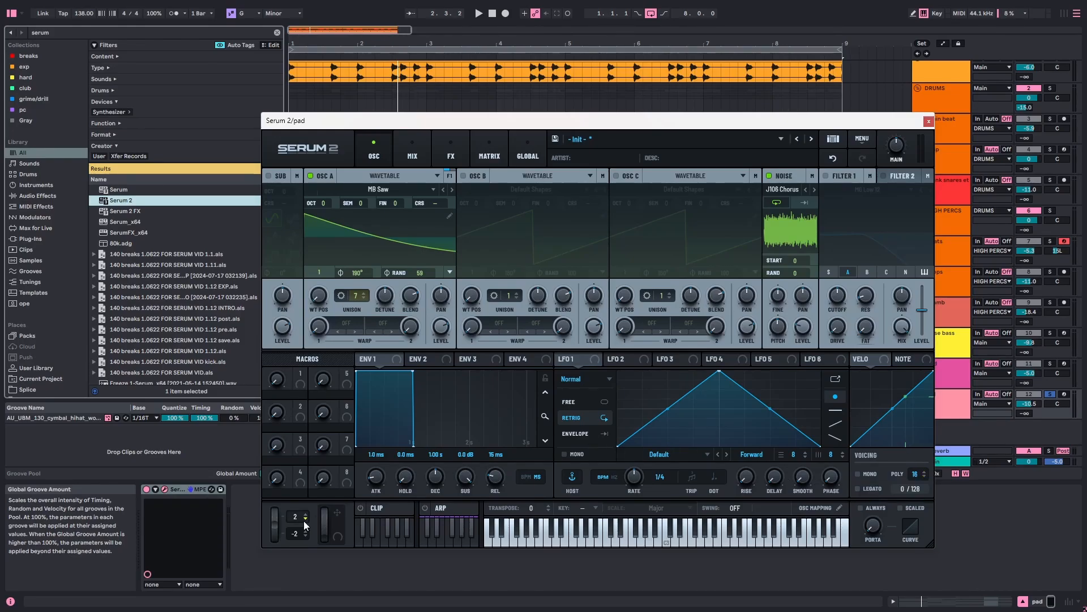
Shape Env 1 during playback: about 861 ms curved attack, 1.73 s decay, -3.1 dB sustain and 205 ms release.
{"action": "left_click_drag", "start_coordinate": [373, 484], "coordinate": [405, 460]}
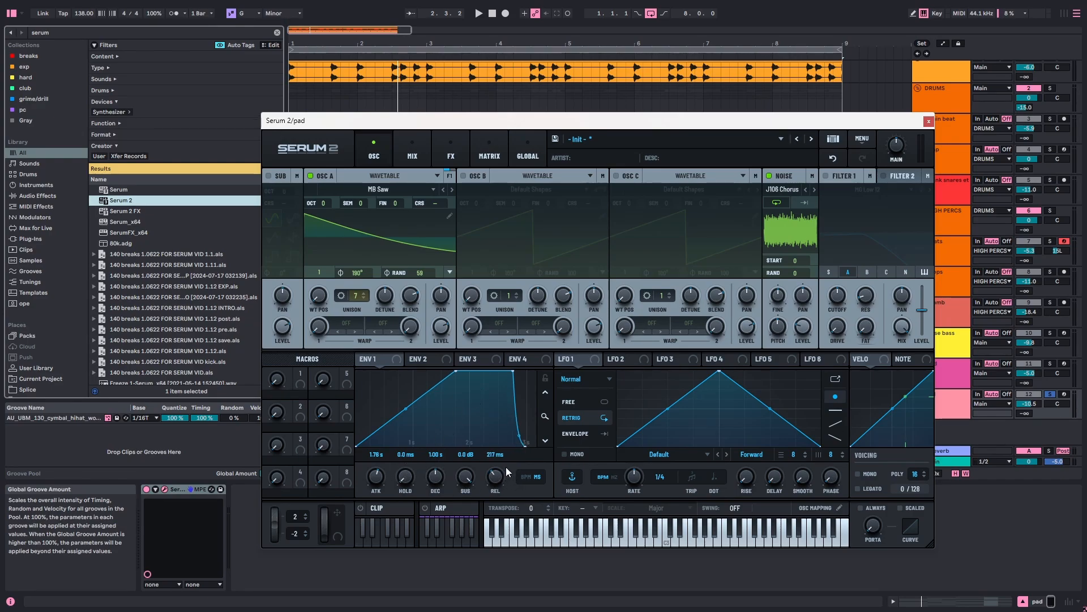
{"action": "left_click_drag", "start_coordinate": [505, 466], "coordinate": [508, 466]}
{"action": "key", "text": "space"}
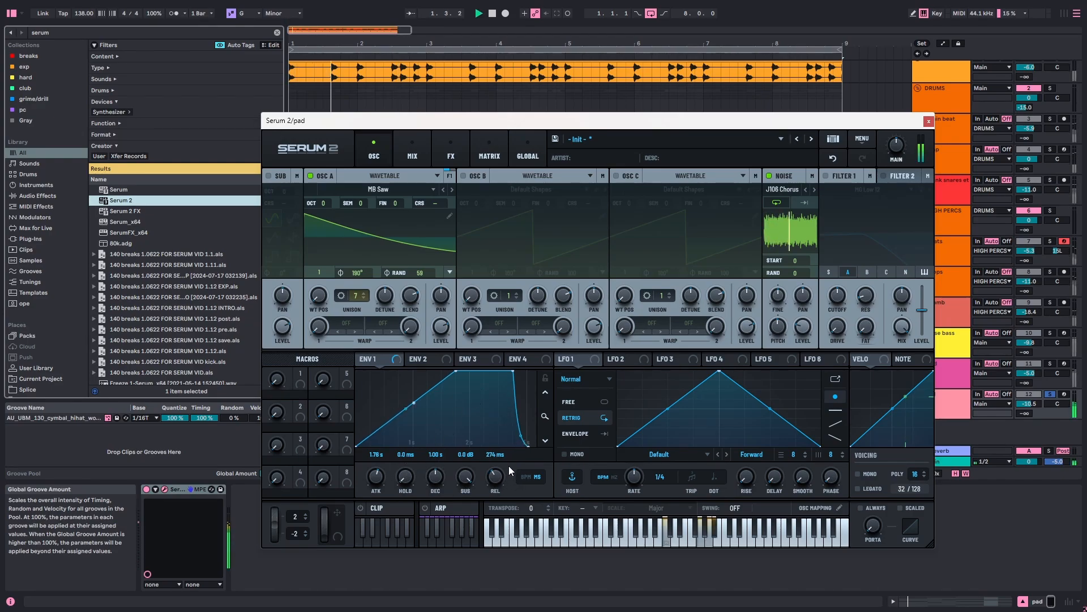
{"action": "left_click_drag", "start_coordinate": [378, 475], "coordinate": [381, 481]}
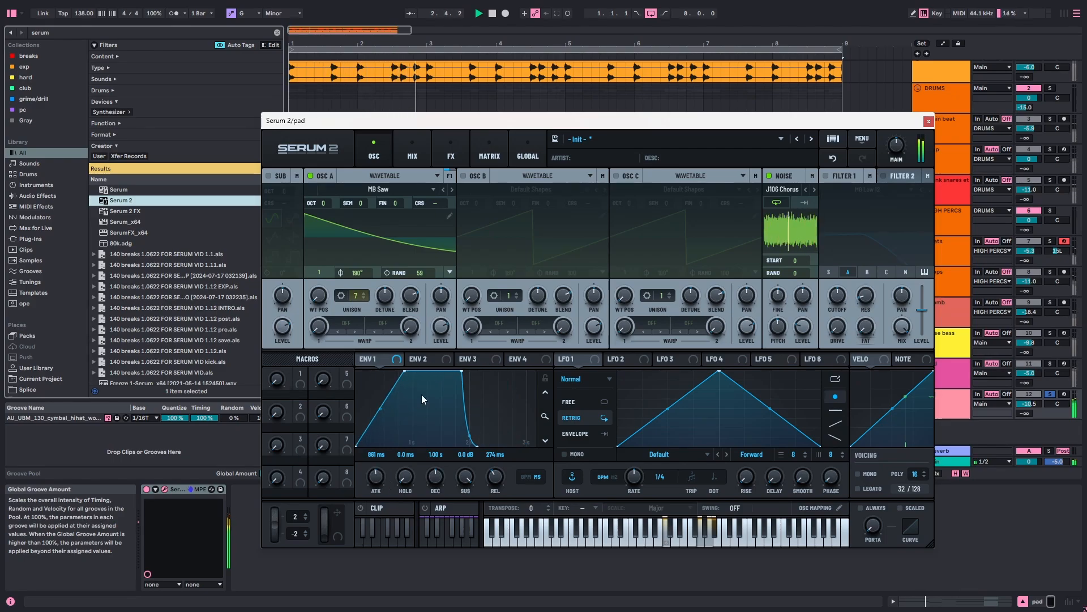
{"action": "left_click_drag", "start_coordinate": [381, 408], "coordinate": [383, 412]}
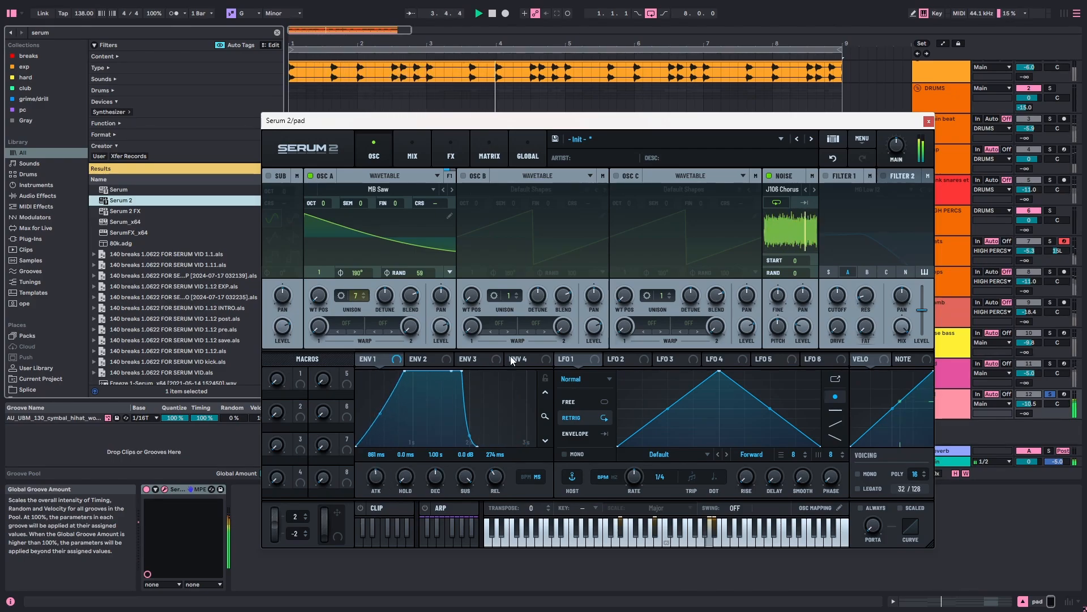
{"action": "left_click_drag", "start_coordinate": [462, 371], "coordinate": [462, 383]}
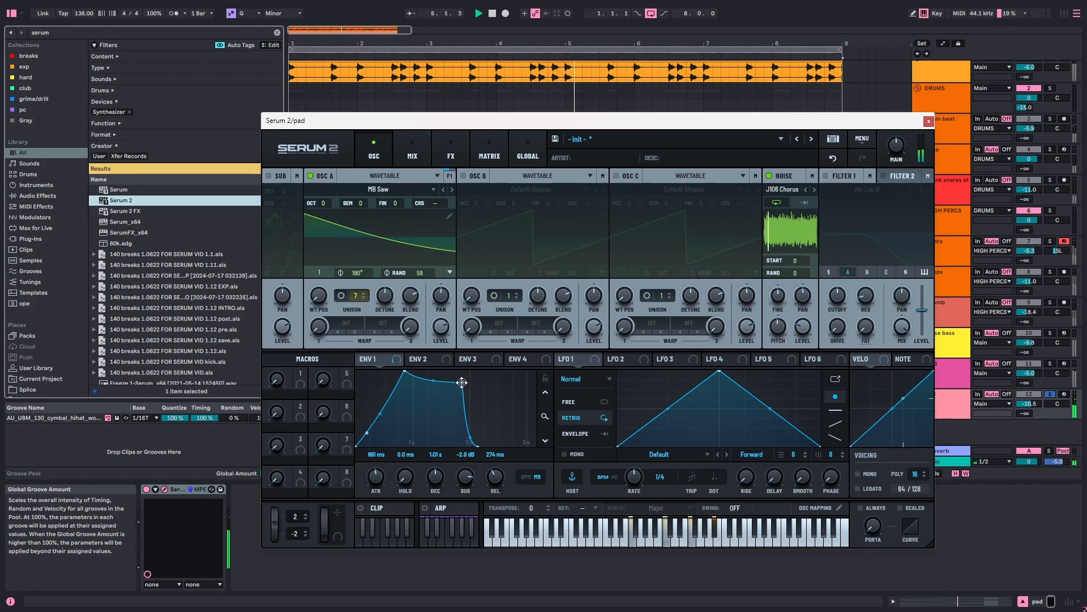
{"action": "left_click_drag", "start_coordinate": [497, 480], "coordinate": [436, 475]}
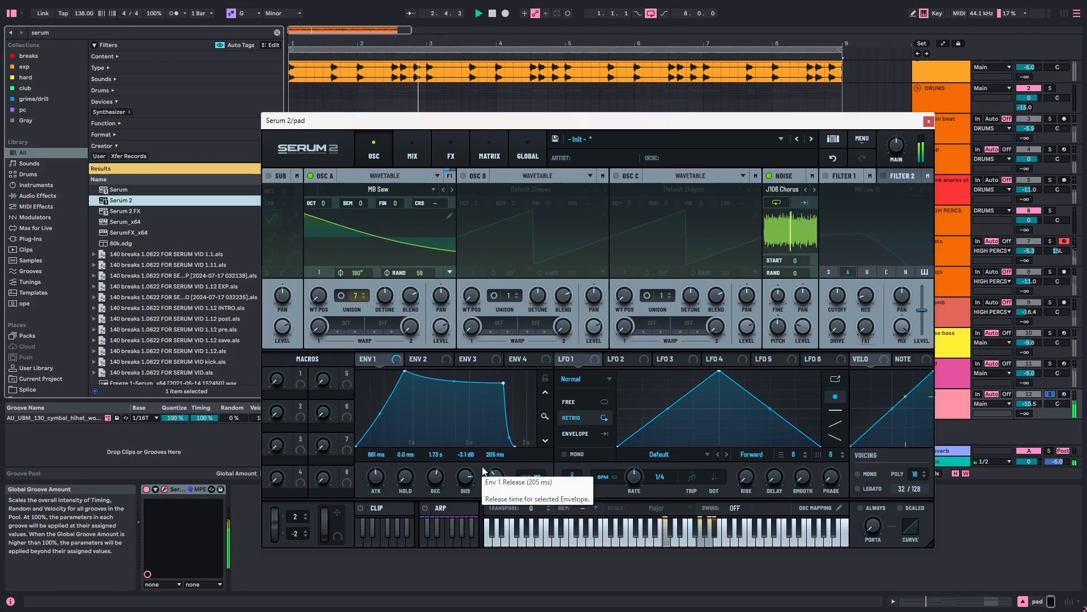
Enable Filter 1 with MG Low 12, lower its cutoff slightly below 425 Hz, and raise its resonance and set Fat to 29%.
{"action": "left_click", "coordinate": [828, 175]}
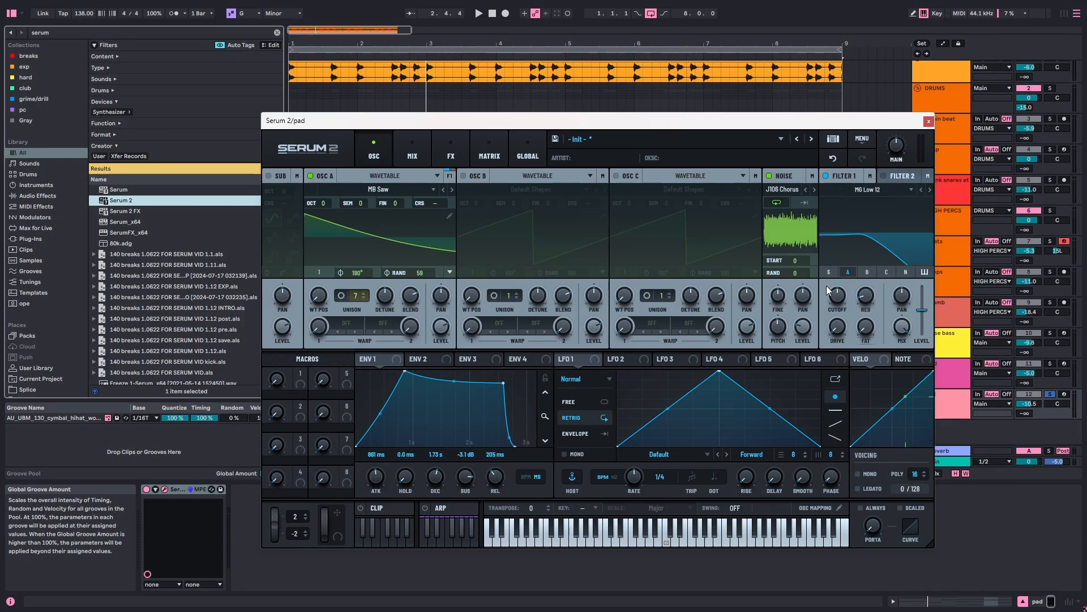
{"action": "mouse_move", "coordinate": [839, 298]}
{"action": "key", "text": "space"}
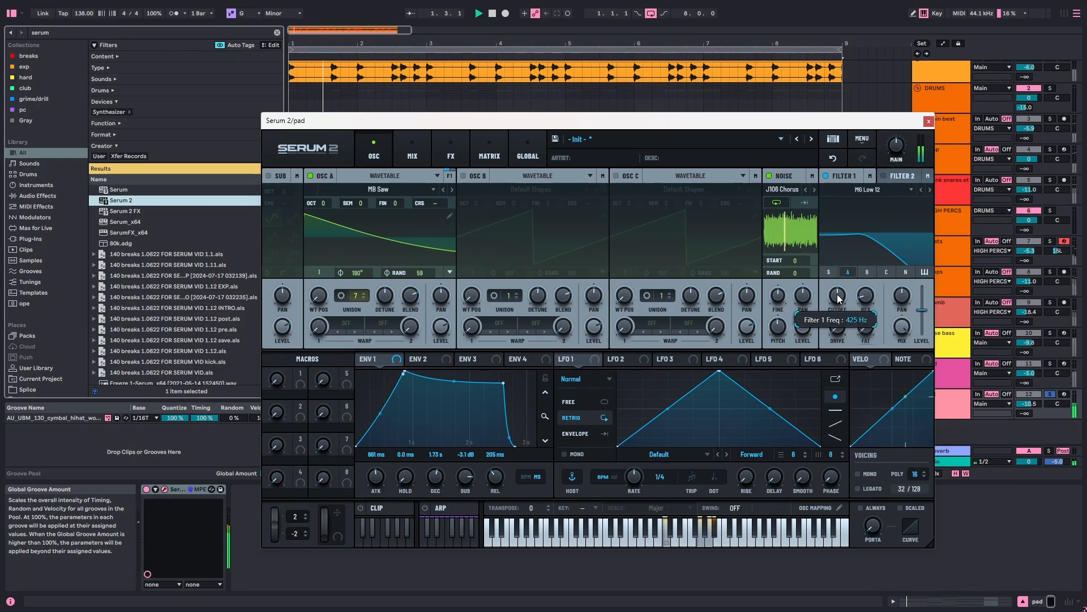
{"action": "left_click_drag", "start_coordinate": [838, 298], "coordinate": [841, 307]}
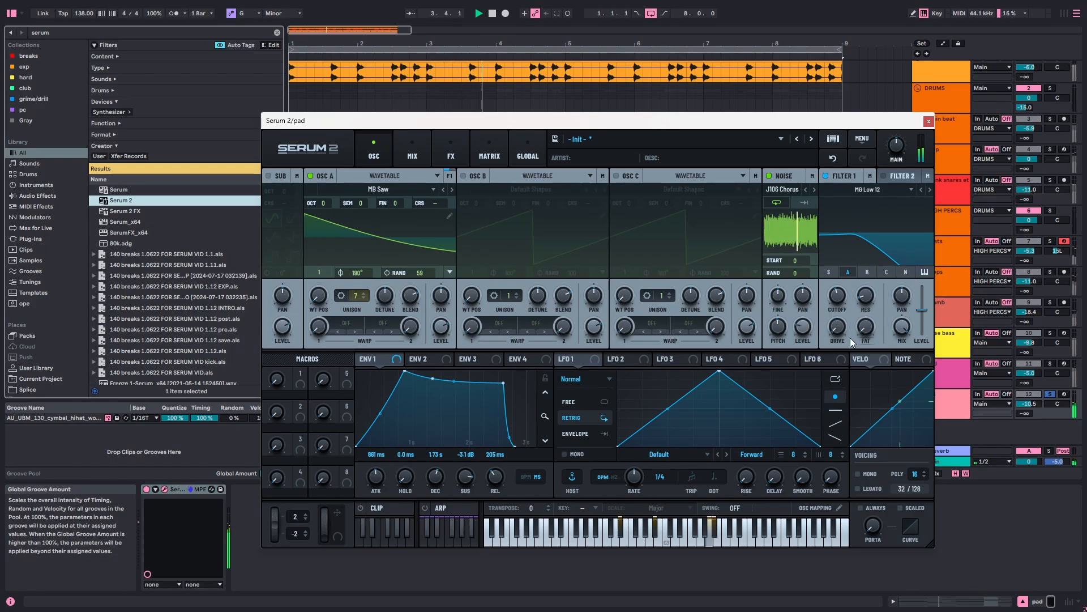
{"action": "key", "text": "space"}
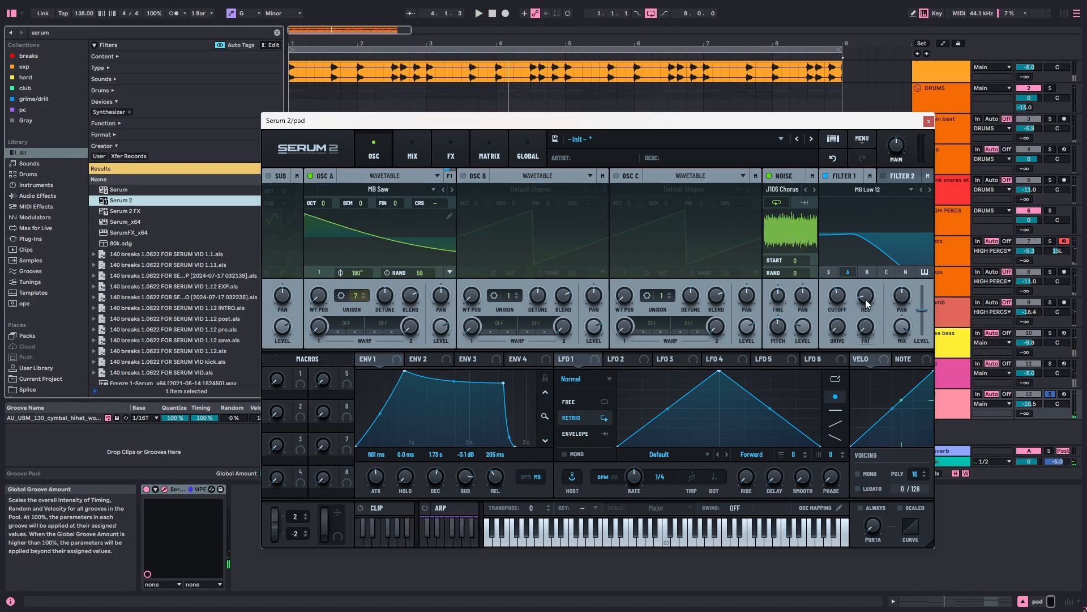
{"action": "left_click_drag", "start_coordinate": [865, 298], "coordinate": [842, 312]}
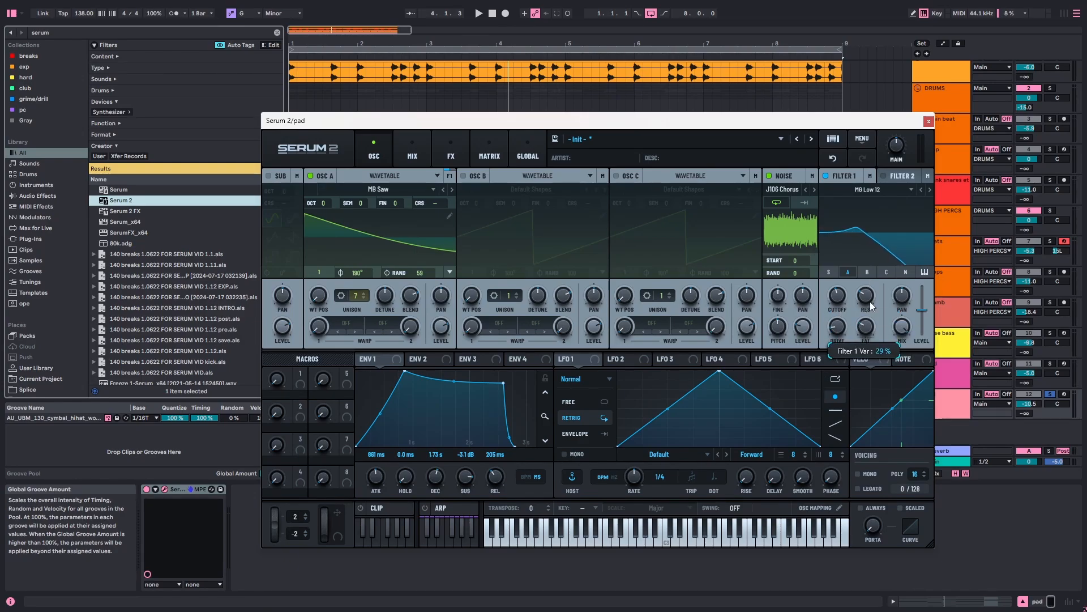
{"action": "key", "text": "space"}
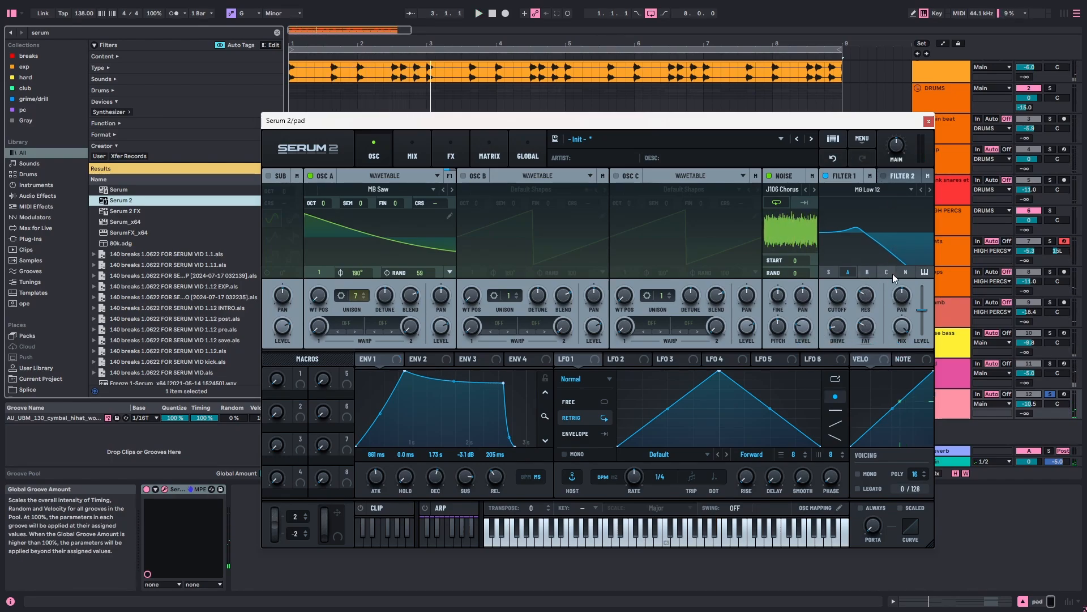
Route the noise oscillator through Filter 1, enable the filter's key tracking, and audition the pad.
{"action": "left_click", "coordinate": [924, 273]}
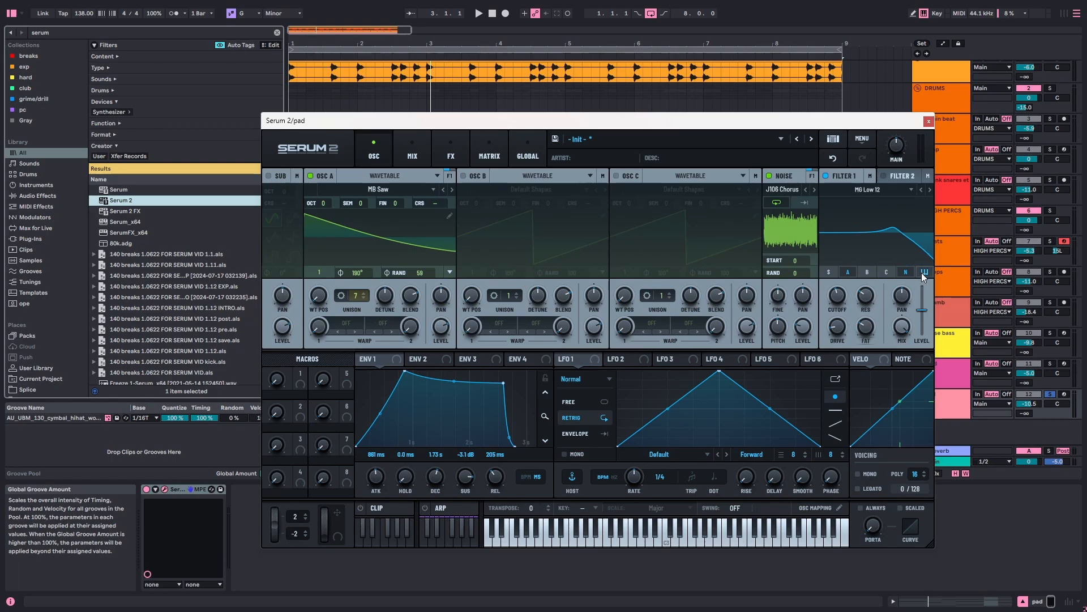
{"action": "key", "text": "space"}
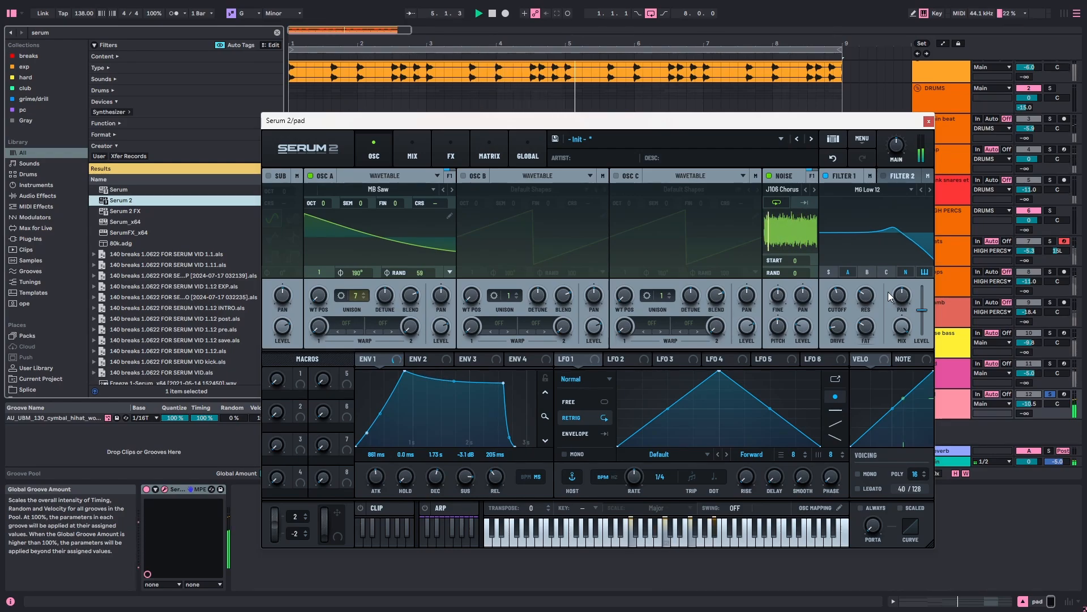
{"action": "key", "text": "space"}
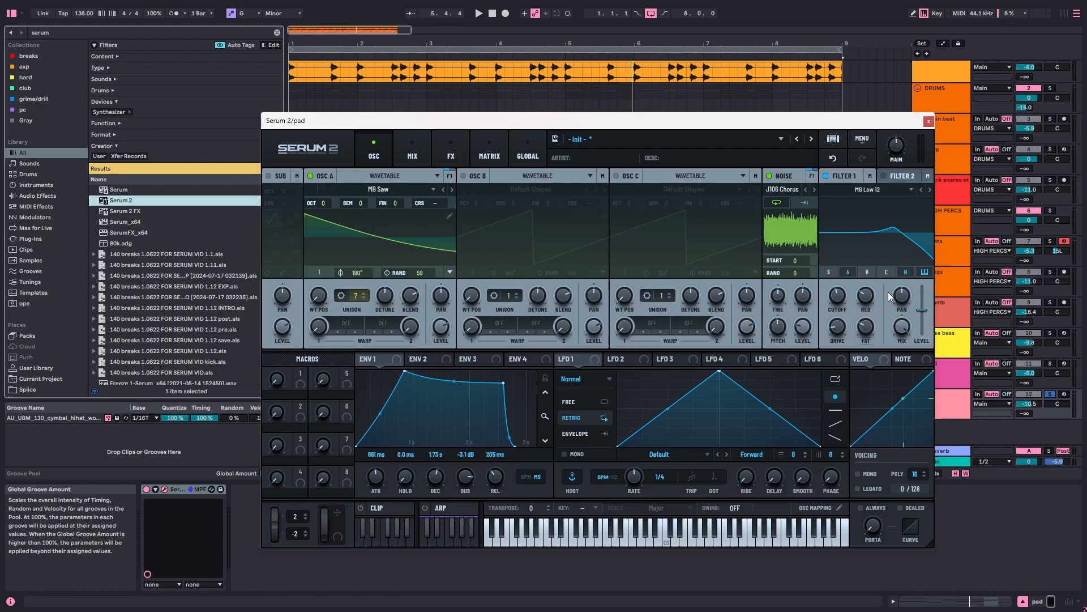
Switch LFO 1 to free-running mode and set its rate to 0.4 Hz.
{"action": "left_click", "coordinate": [582, 406]}
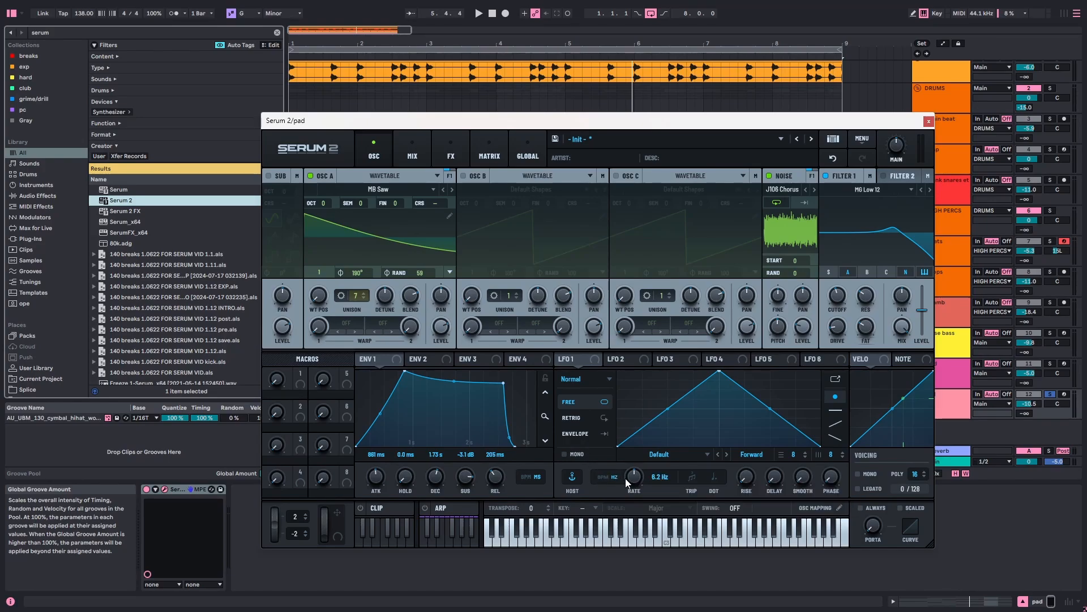
{"action": "left_click_drag", "start_coordinate": [631, 490], "coordinate": [635, 519]}
Route LFO 1 to the global Main Tuning in the modulation matrix with an amount of 1.
{"action": "left_click", "coordinate": [481, 150]}
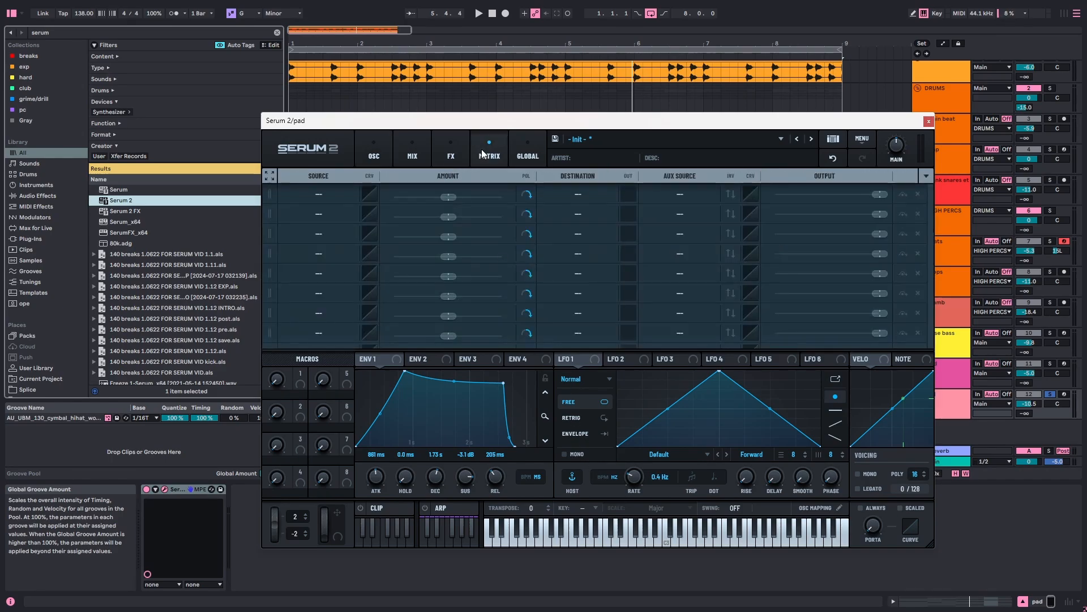
{"action": "left_click", "coordinate": [319, 194]}
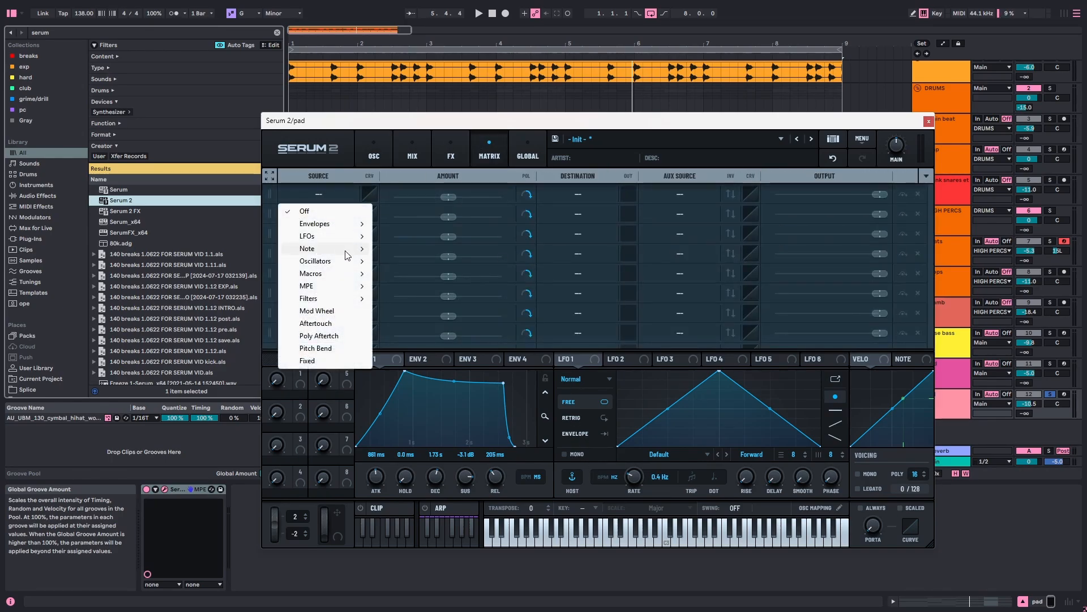
{"action": "mouse_move", "coordinate": [356, 236]}
{"action": "left_click", "coordinate": [410, 238]}
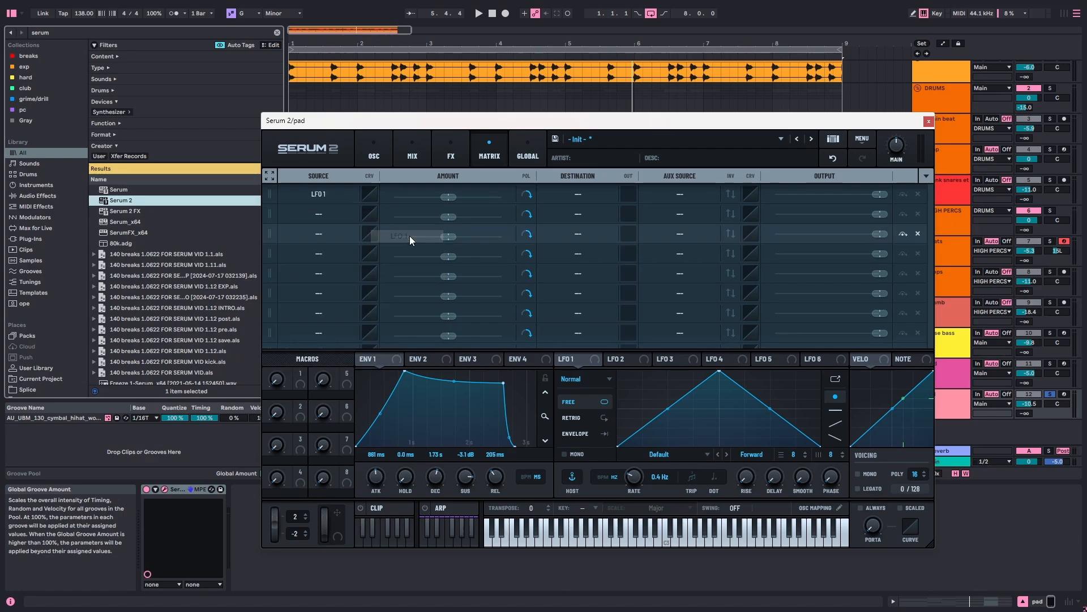
{"action": "left_click", "coordinate": [589, 193]}
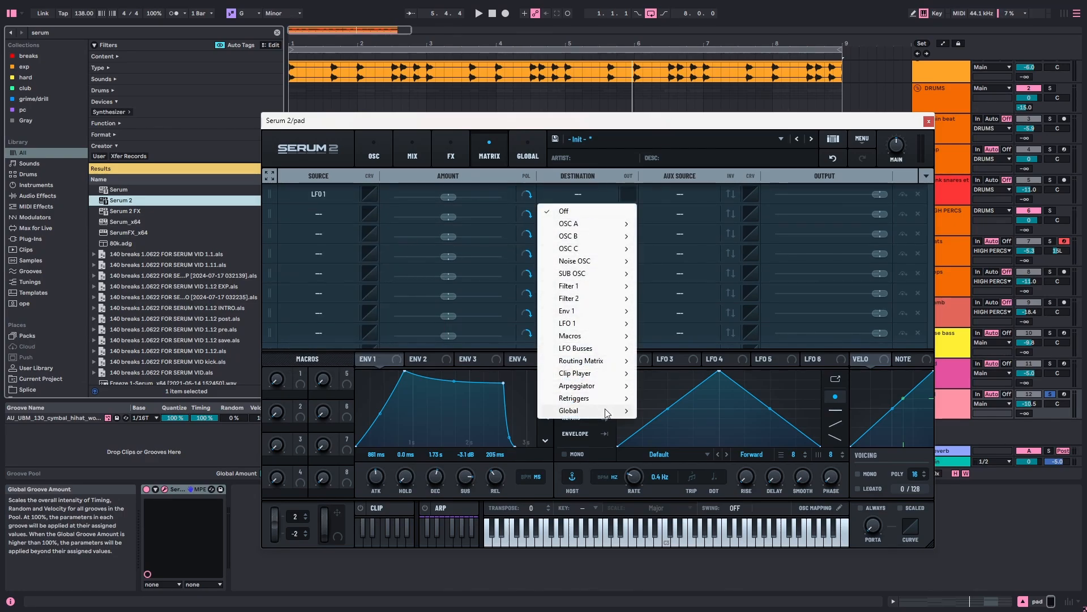
{"action": "mouse_move", "coordinate": [608, 410]}
{"action": "left_click", "coordinate": [666, 409]}
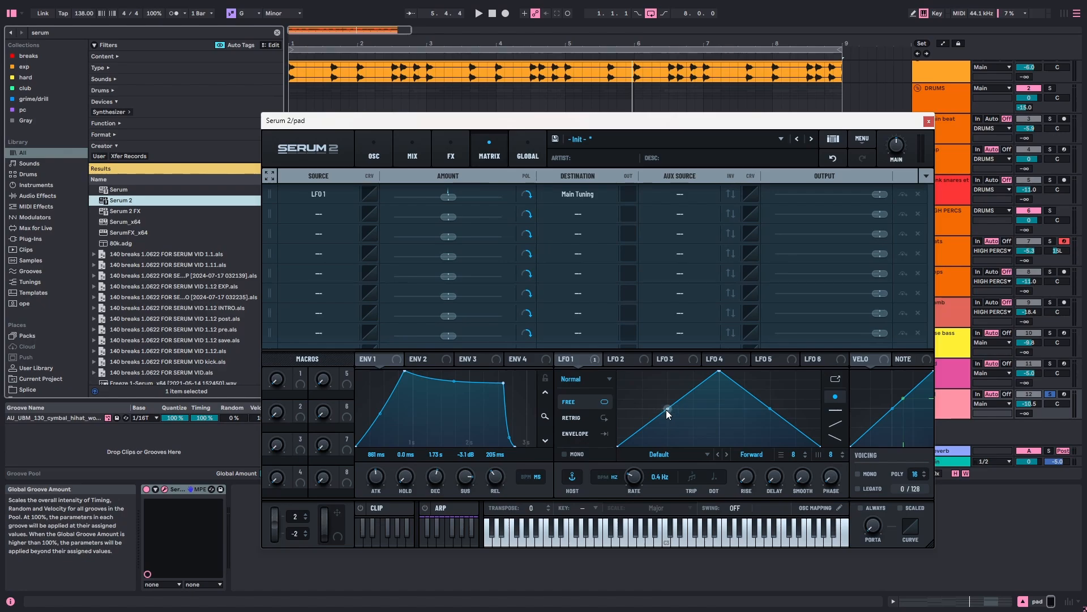
{"action": "double_click", "coordinate": [449, 195]}
{"action": "type", "text": "1"}
{"action": "key", "text": "Return"}
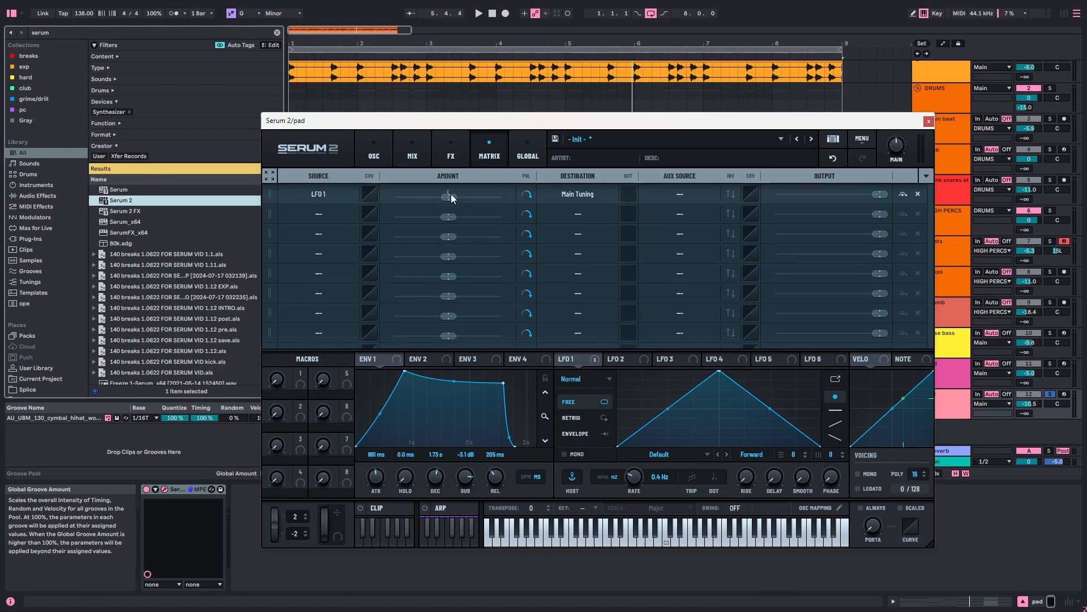
Scale the LFO 1 to Main Tuning modulation's output down to just above zero and make it bipolar while auditioning the pad.
{"action": "key", "text": "space"}
{"action": "left_click_drag", "start_coordinate": [880, 194], "coordinate": [777, 195]}
{"action": "key", "text": "space"}
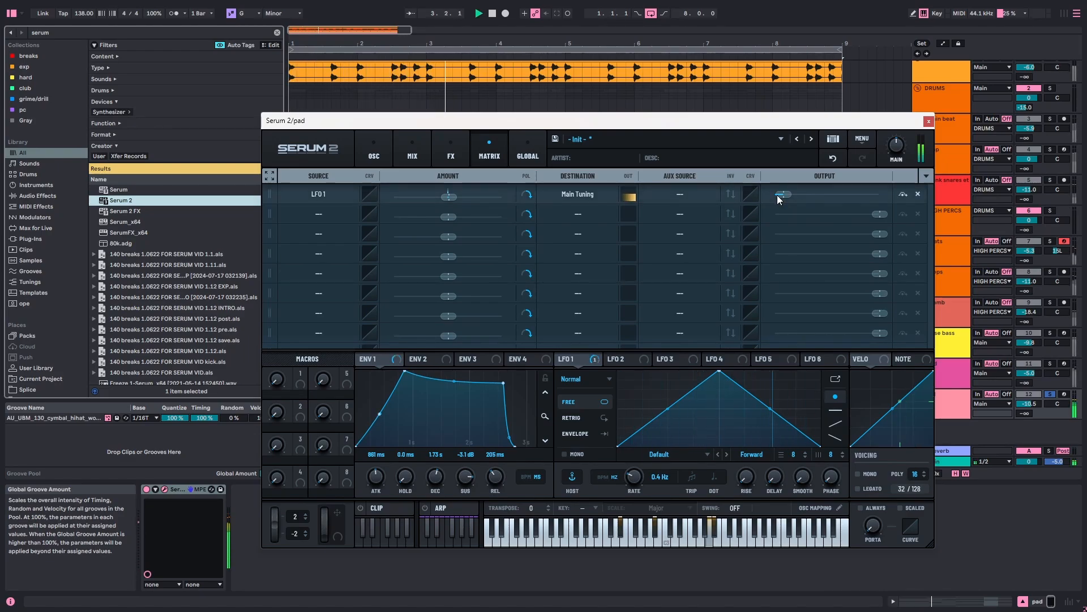
{"action": "left_click", "coordinate": [526, 198]}
{"action": "key", "text": "space"}
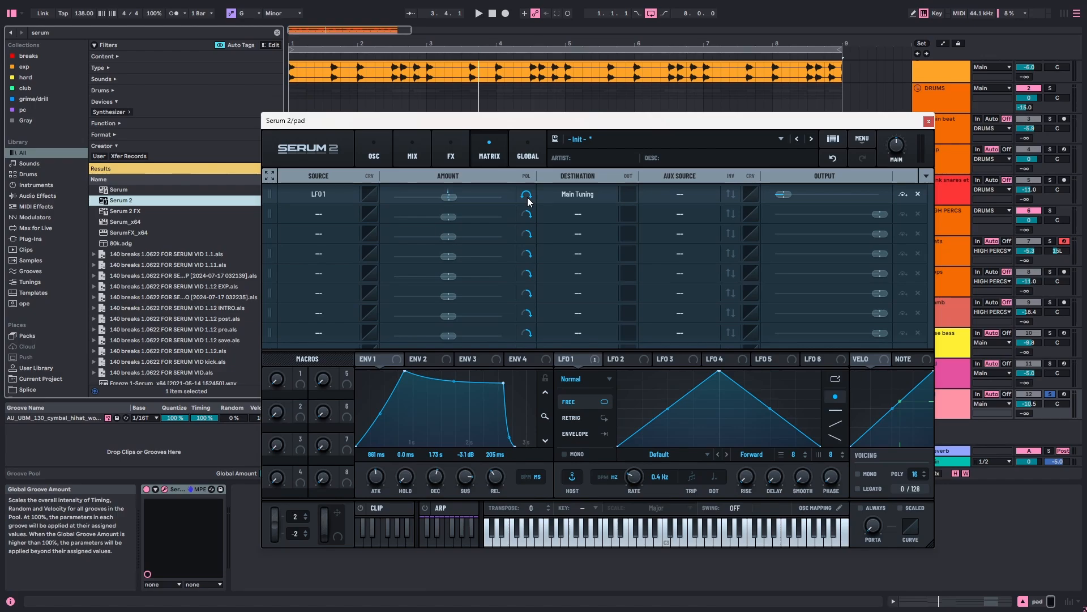
Assign LFO 1 to Filter 1's cutoff and play the pad to hear the movement.
{"action": "left_click", "coordinate": [369, 148]}
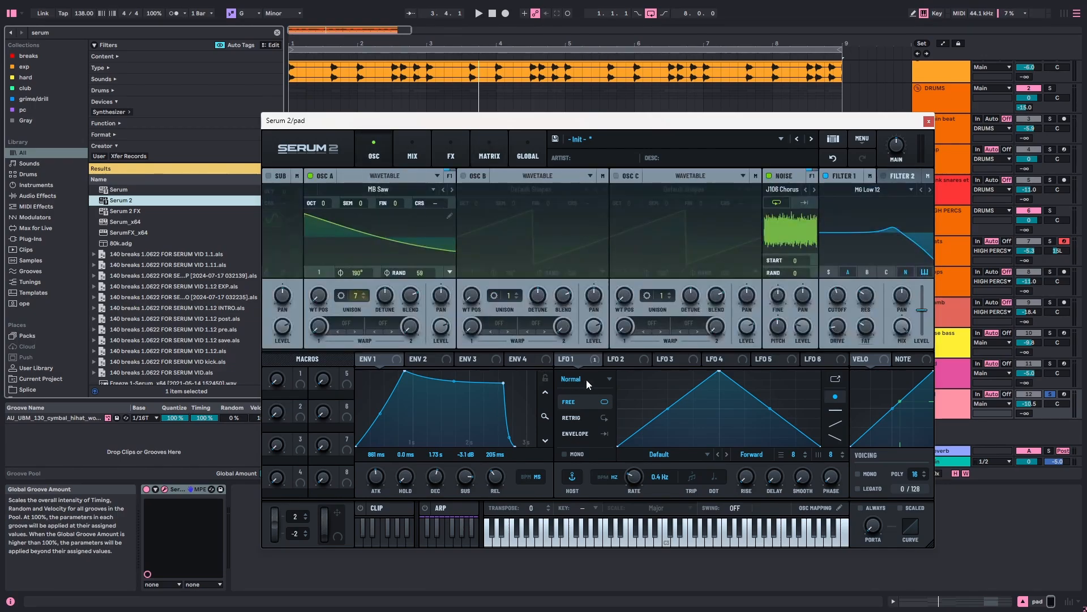
{"action": "left_click_drag", "start_coordinate": [596, 359], "coordinate": [834, 313]}
{"action": "key", "text": "space"}
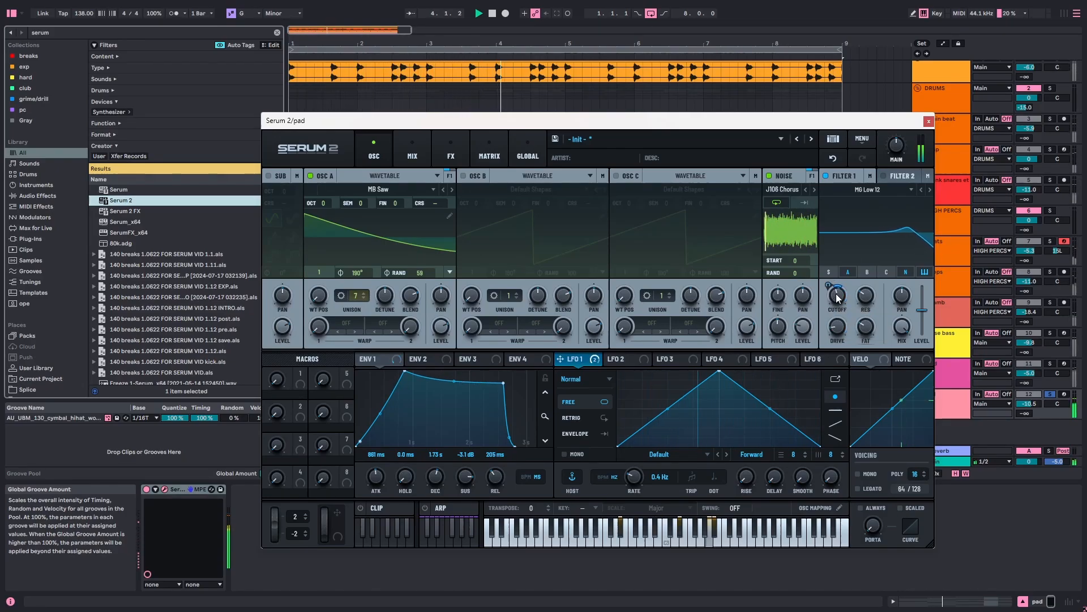
Reduce the LFO 1 to Filter 1 Freq modulation's amount and output in the matrix and make it bipolar.
{"action": "left_click", "coordinate": [474, 158]}
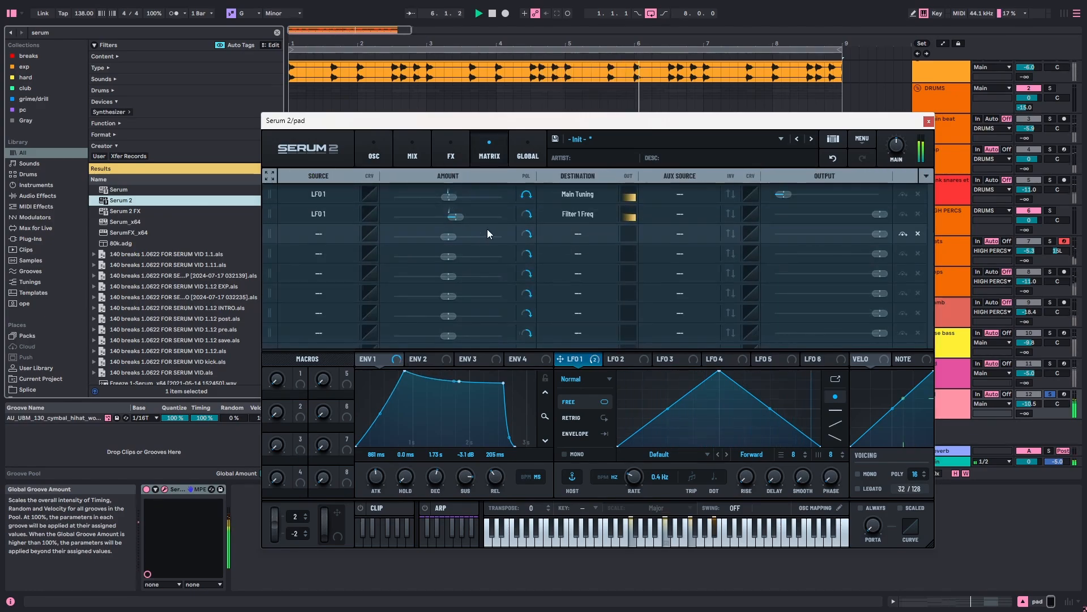
{"action": "left_click_drag", "start_coordinate": [460, 215], "coordinate": [454, 216]}
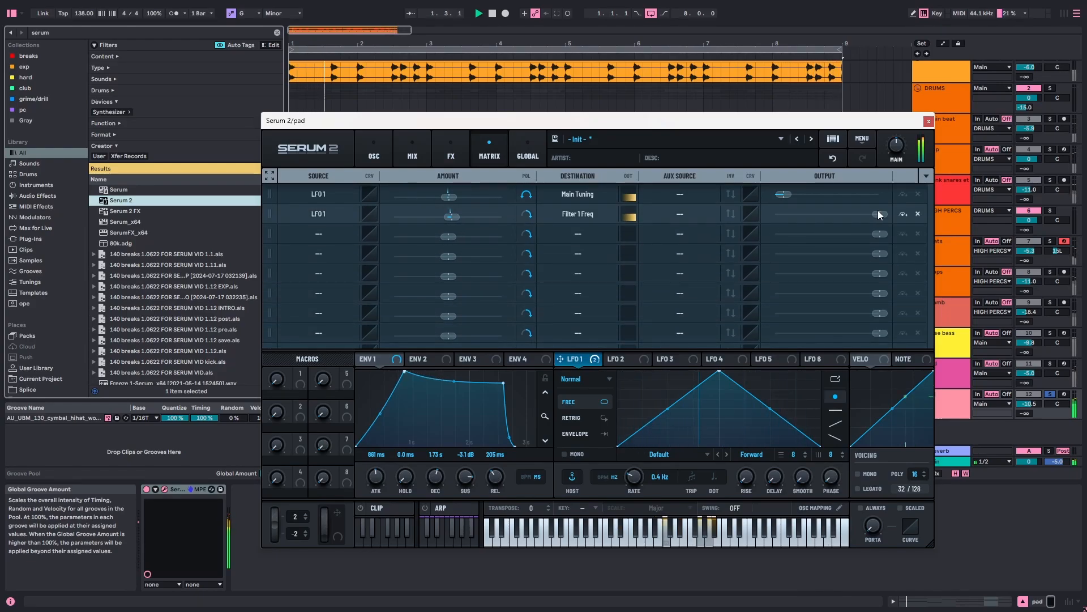
{"action": "left_click_drag", "start_coordinate": [879, 214], "coordinate": [837, 212]}
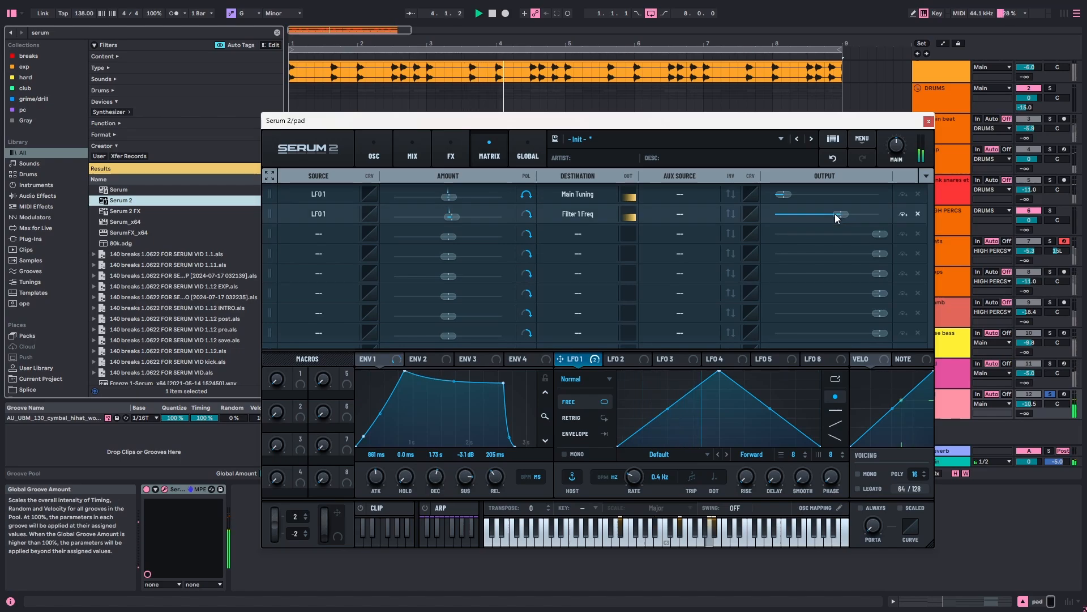
{"action": "left_click", "coordinate": [526, 215]}
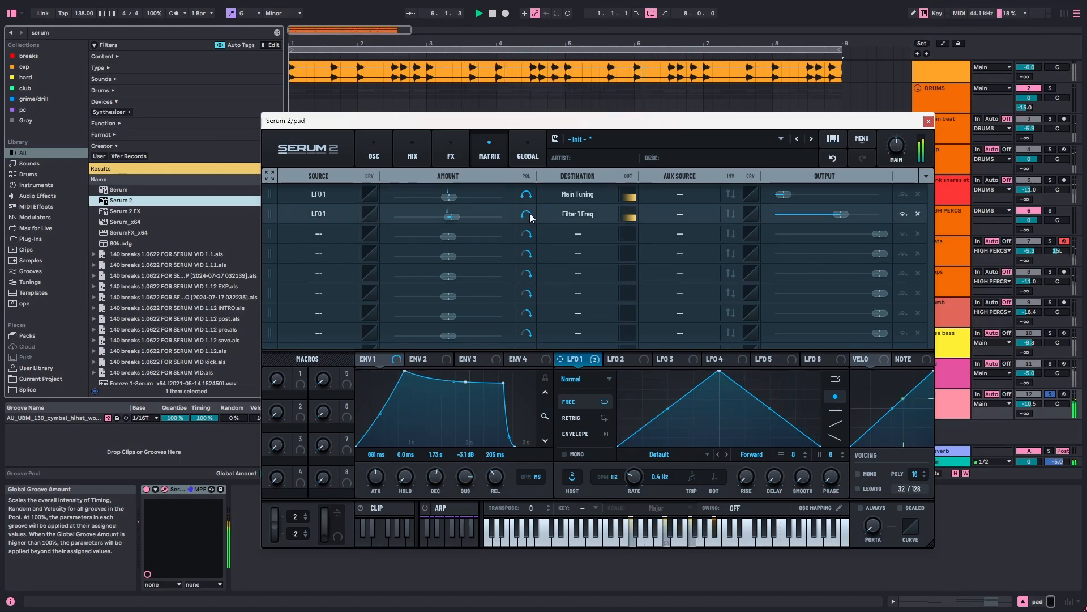
{"action": "key", "text": "space"}
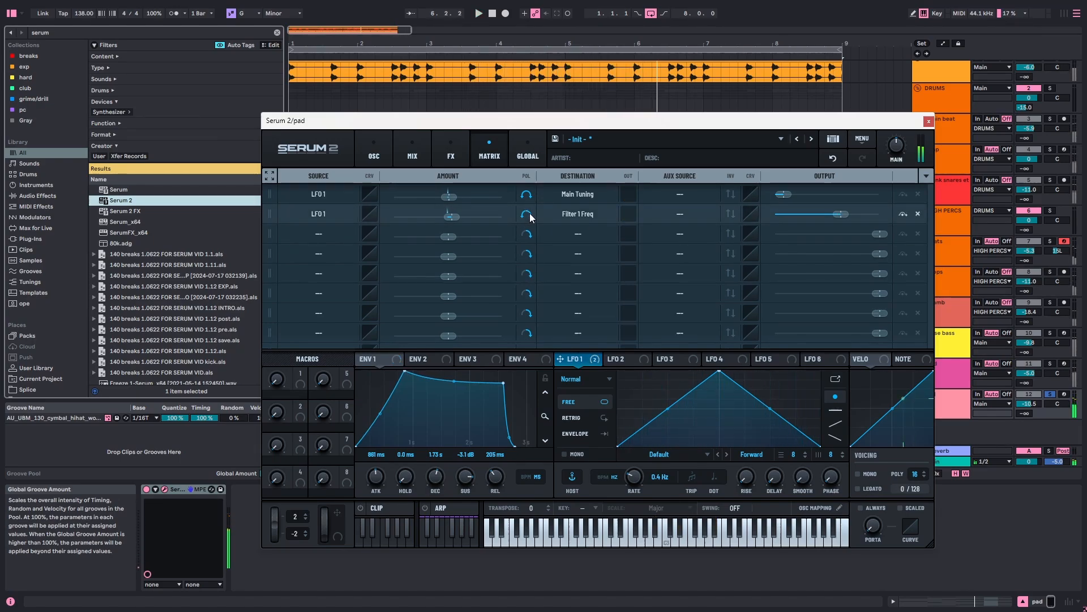
Set LFO 2 to free-running mode at 5.8 Hz and route it to the global Main Tuning in the modulation matrix.
{"action": "left_click", "coordinate": [620, 362]}
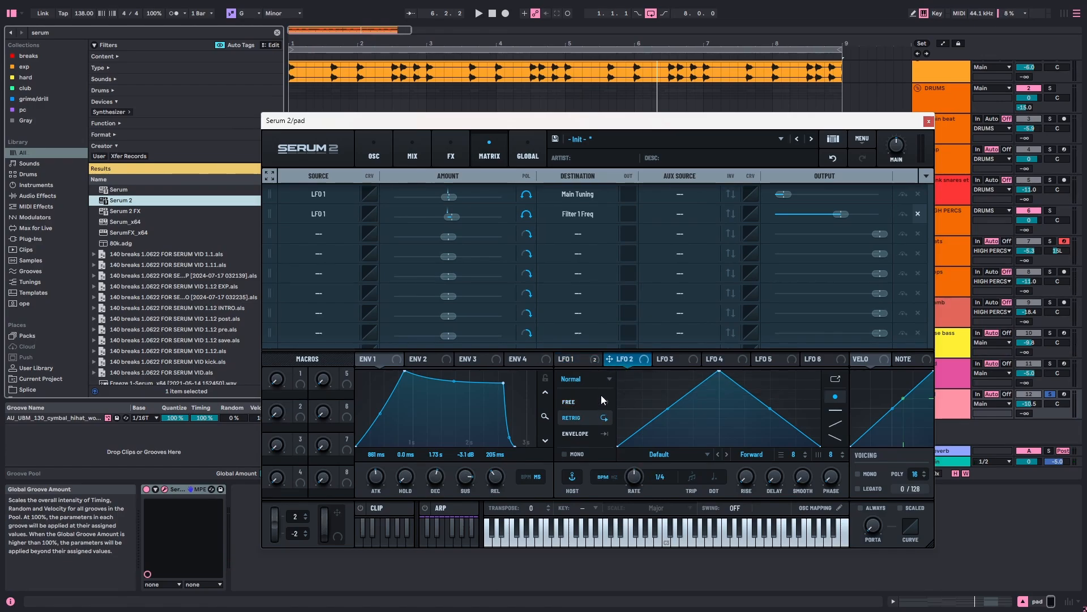
{"action": "left_click", "coordinate": [612, 477]}
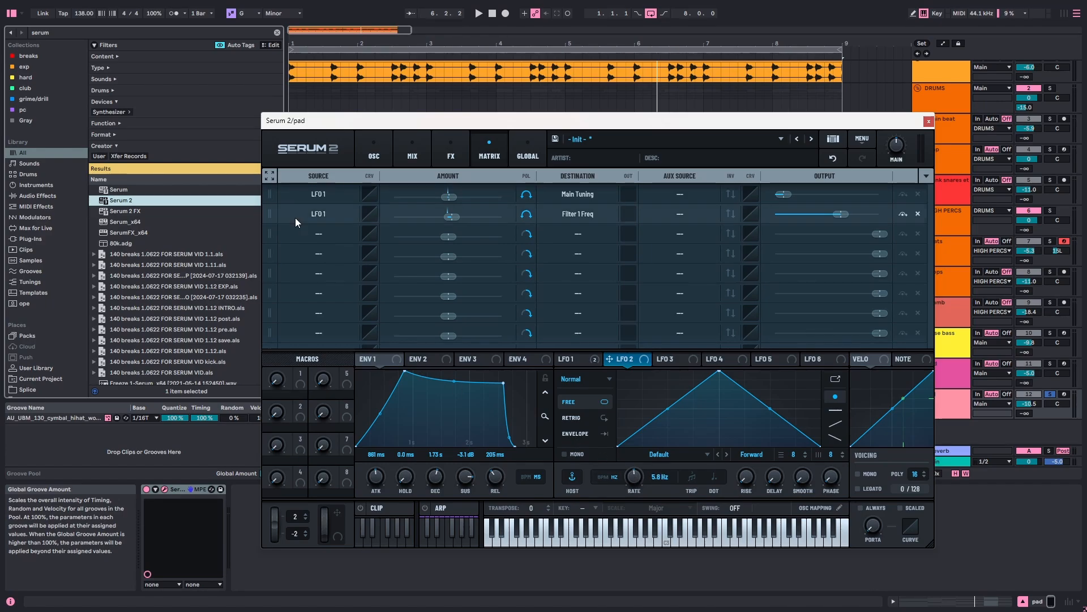
{"action": "left_click", "coordinate": [328, 239]}
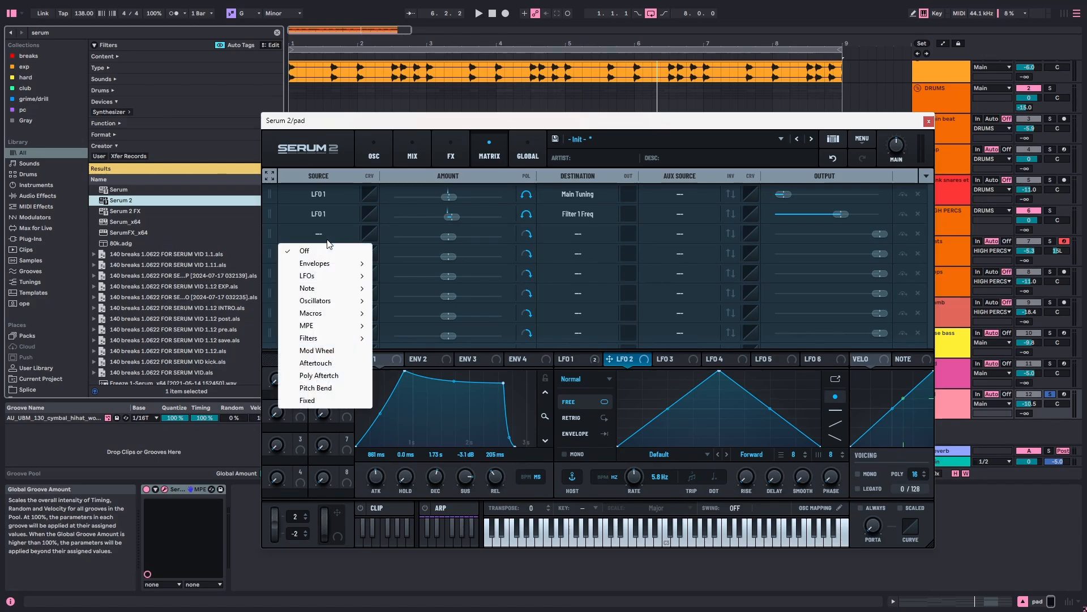
{"action": "mouse_move", "coordinate": [327, 276]}
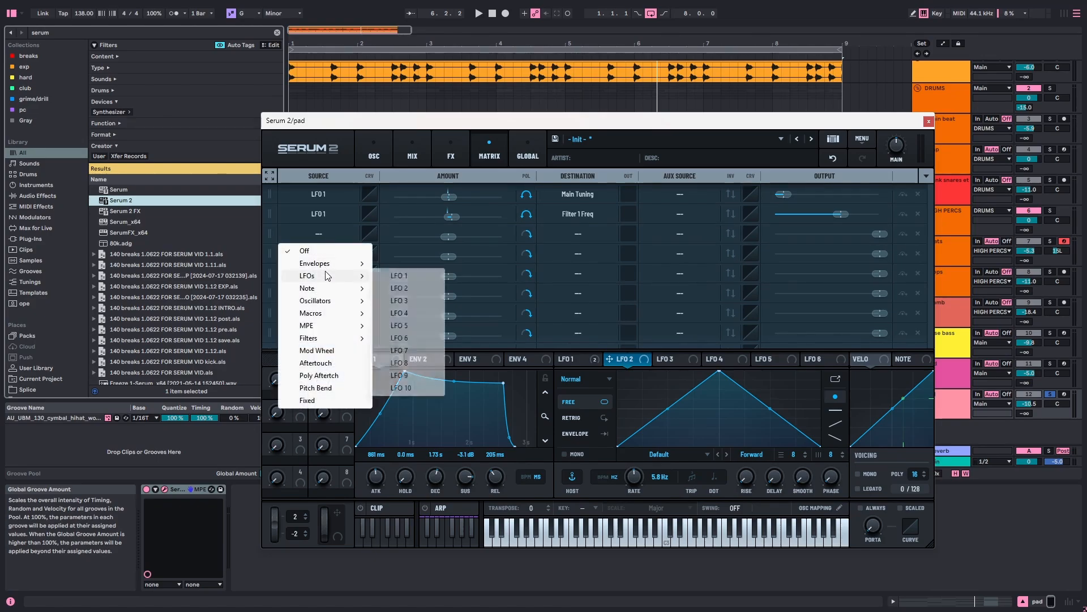
{"action": "left_click", "coordinate": [430, 291]}
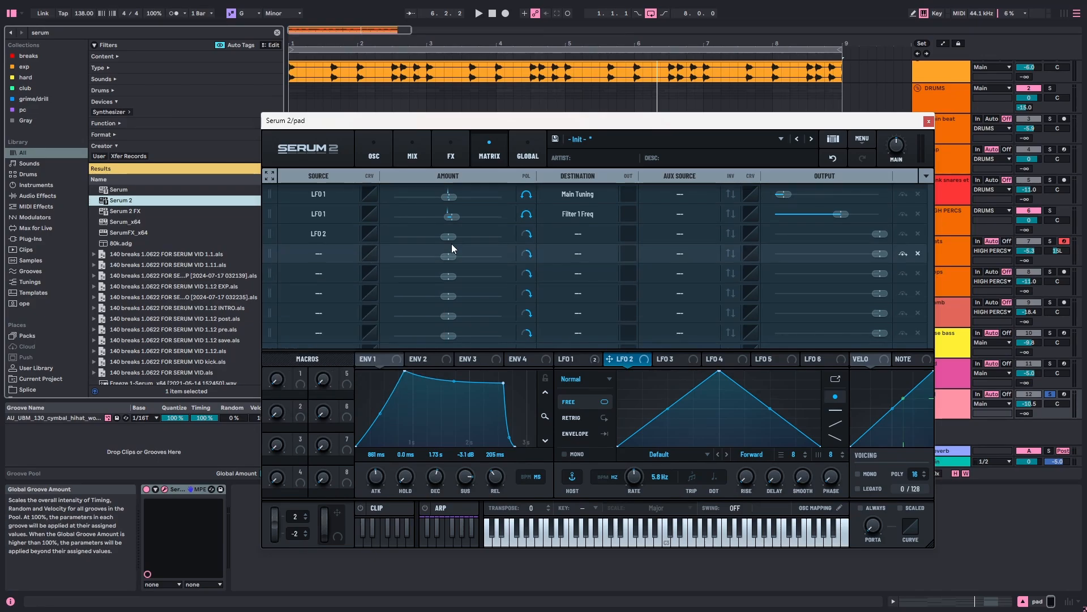
{"action": "left_click", "coordinate": [562, 236]}
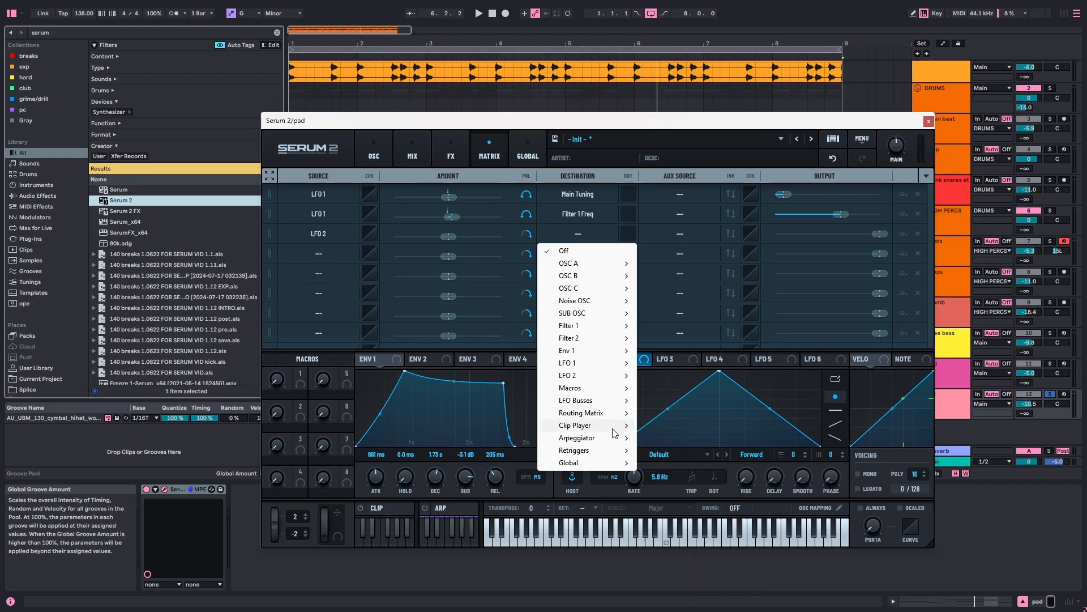
{"action": "mouse_move", "coordinate": [618, 462]}
{"action": "left_click", "coordinate": [660, 463]}
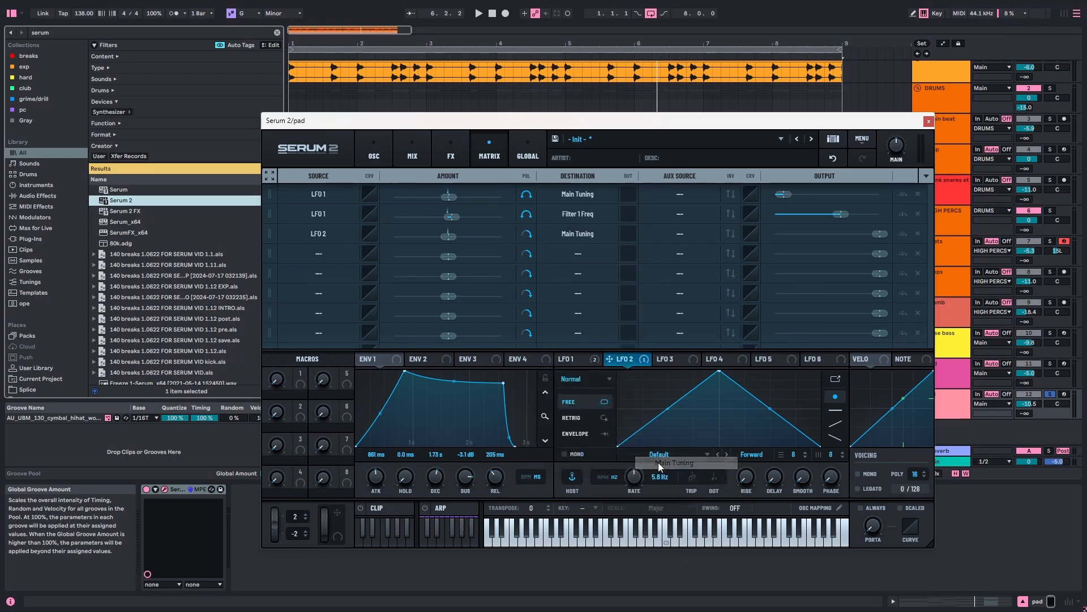
Give the LFO 2 to Main Tuning modulation a bipolar amount of 1 and scale its output down to a small fraction.
{"action": "key", "text": "space"}
{"action": "double_click", "coordinate": [452, 235]}
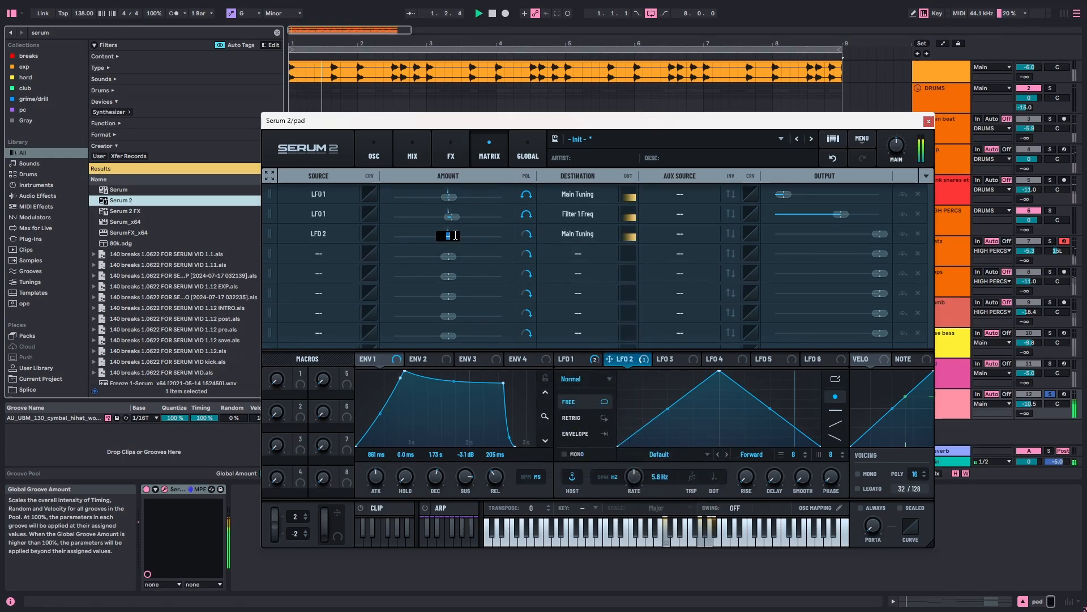
{"action": "type", "text": "1"}
{"action": "key", "text": "Return"}
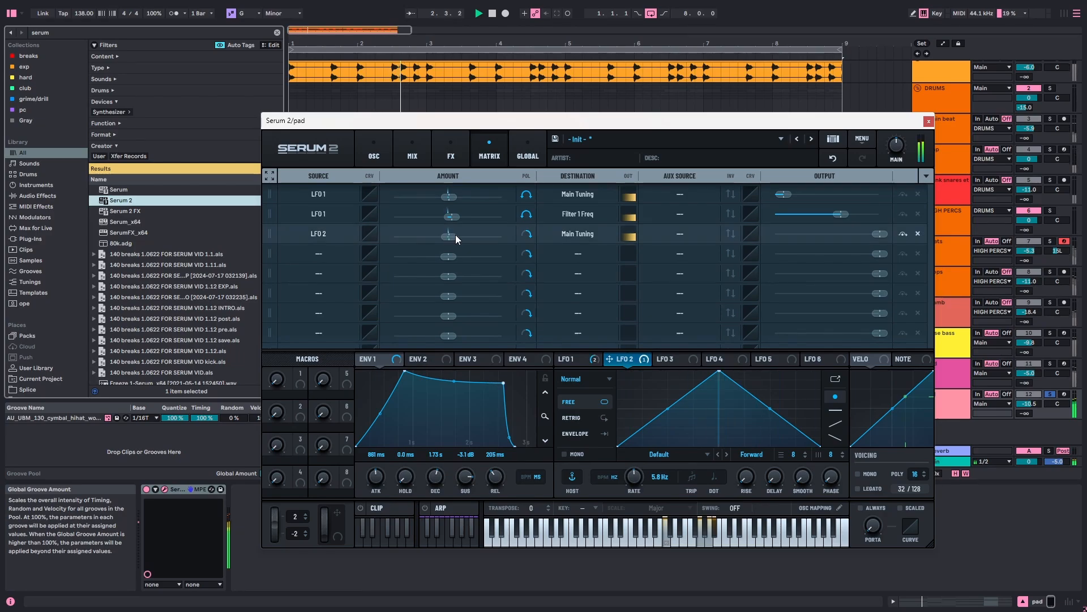
{"action": "left_click", "coordinate": [524, 235]}
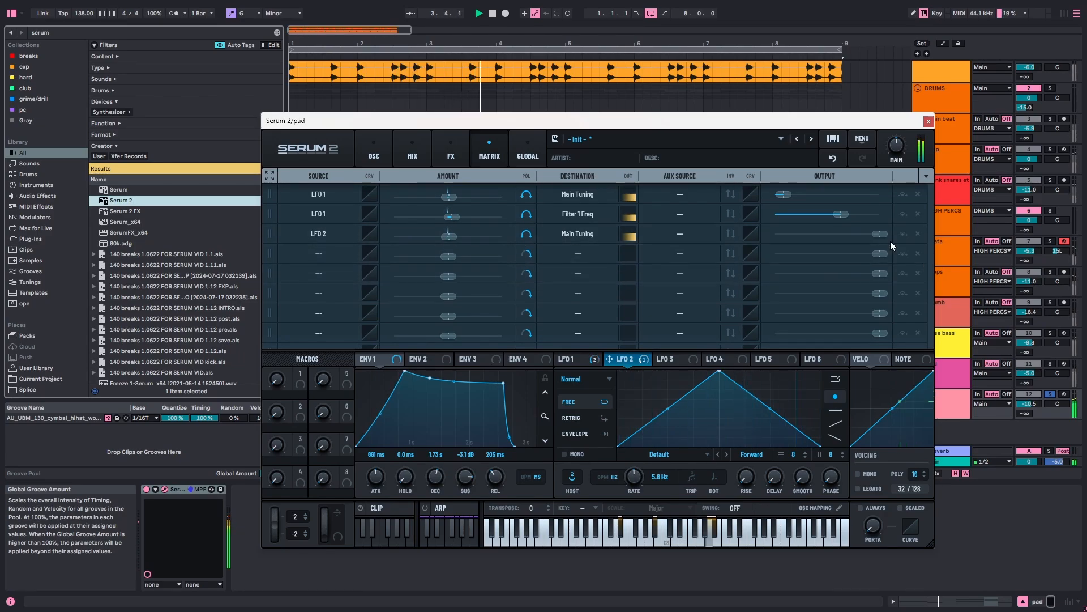
{"action": "left_click_drag", "start_coordinate": [881, 234], "coordinate": [794, 244]}
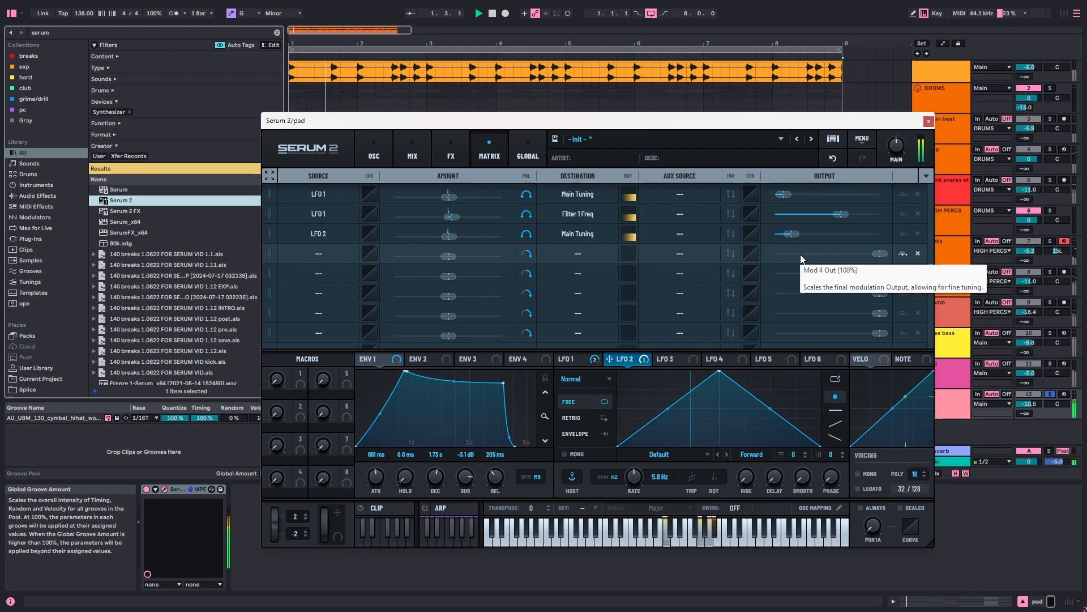
Set LFO 3 to free-running mode at 0.2 Hz and assign it to oscillator A's wavetable position.
{"action": "left_click", "coordinate": [657, 359]}
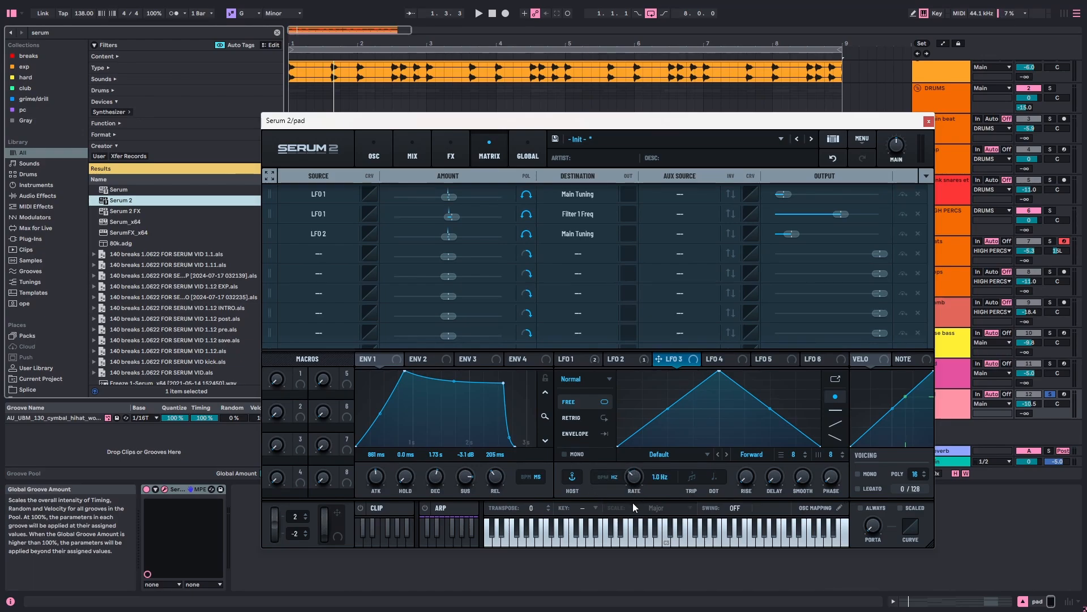
{"action": "left_click_drag", "start_coordinate": [634, 512], "coordinate": [634, 516]}
{"action": "left_click", "coordinate": [390, 148]}
{"action": "left_click_drag", "start_coordinate": [696, 359], "coordinate": [319, 304]}
{"action": "key", "text": "space"}
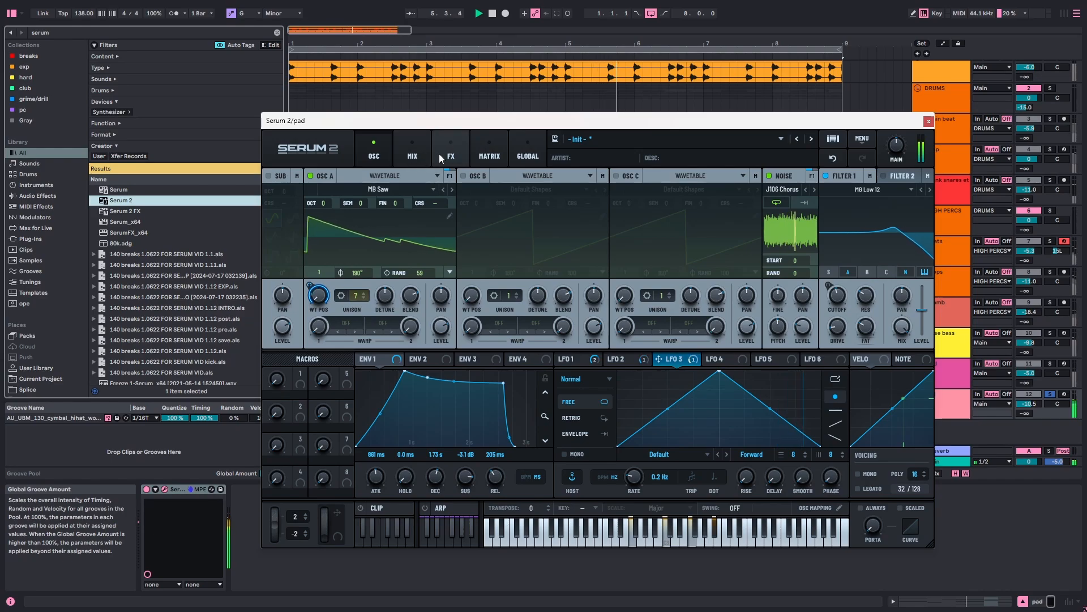
Add a matrix routing from LFO 3 to the global Amp.
{"action": "left_click", "coordinate": [503, 150]}
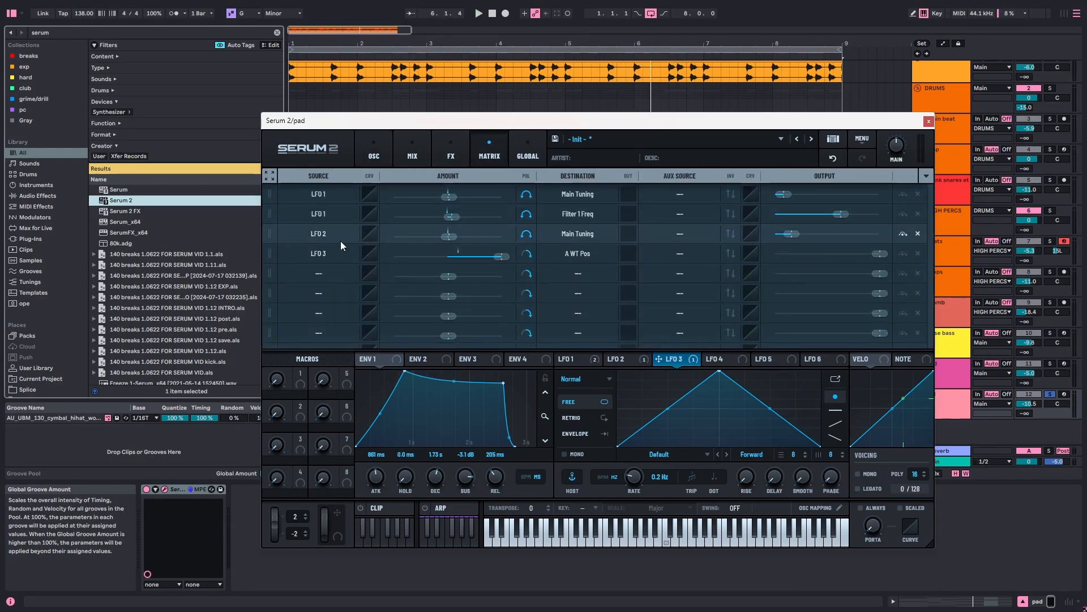
{"action": "left_click", "coordinate": [325, 271]}
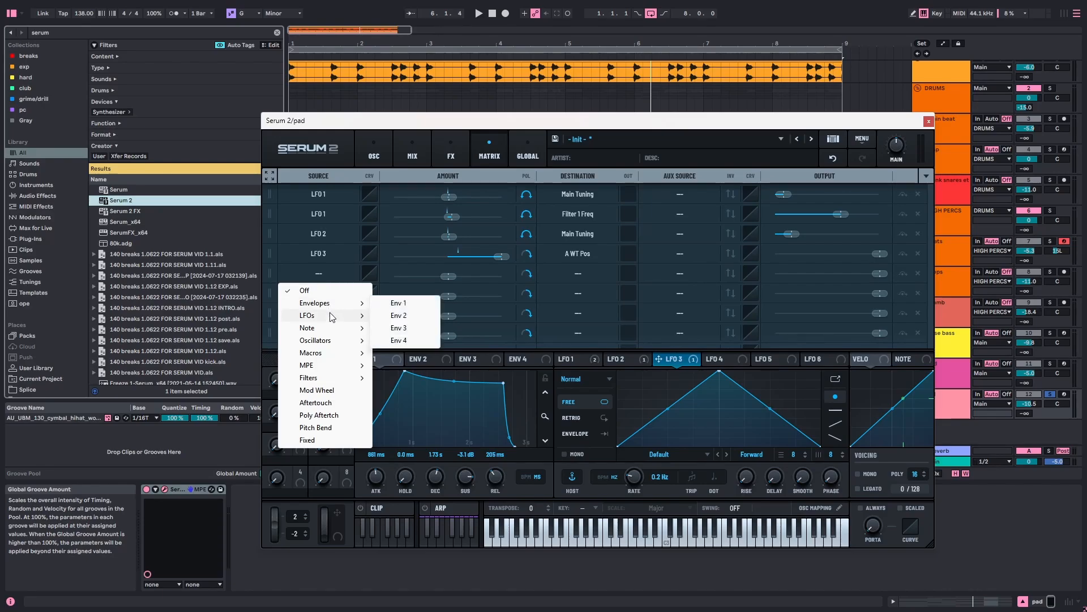
{"action": "mouse_move", "coordinate": [334, 315]}
{"action": "left_click", "coordinate": [397, 340]}
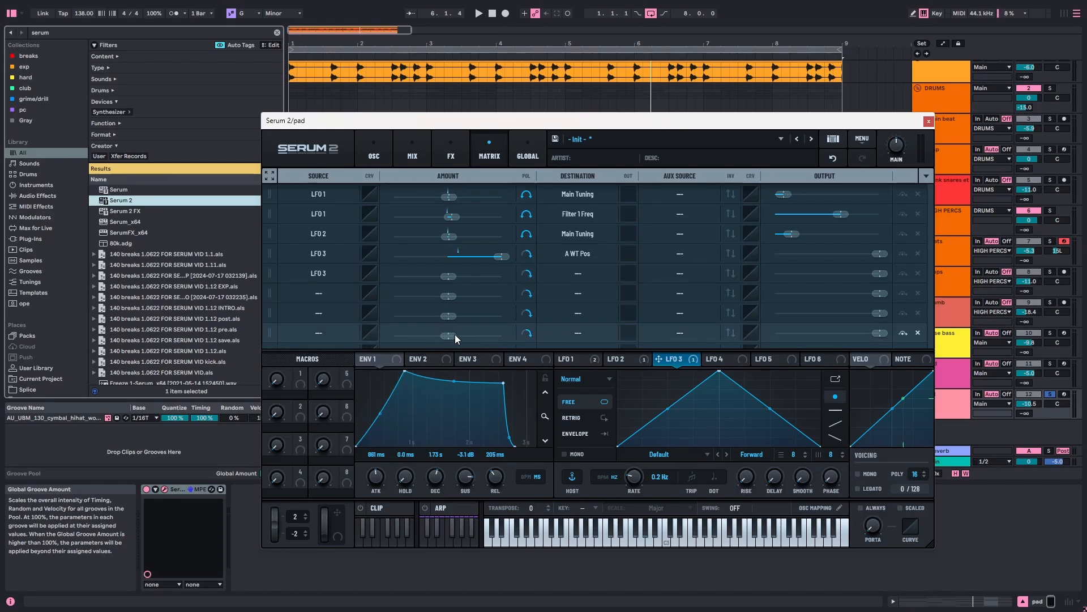
{"action": "left_click", "coordinate": [570, 278]}
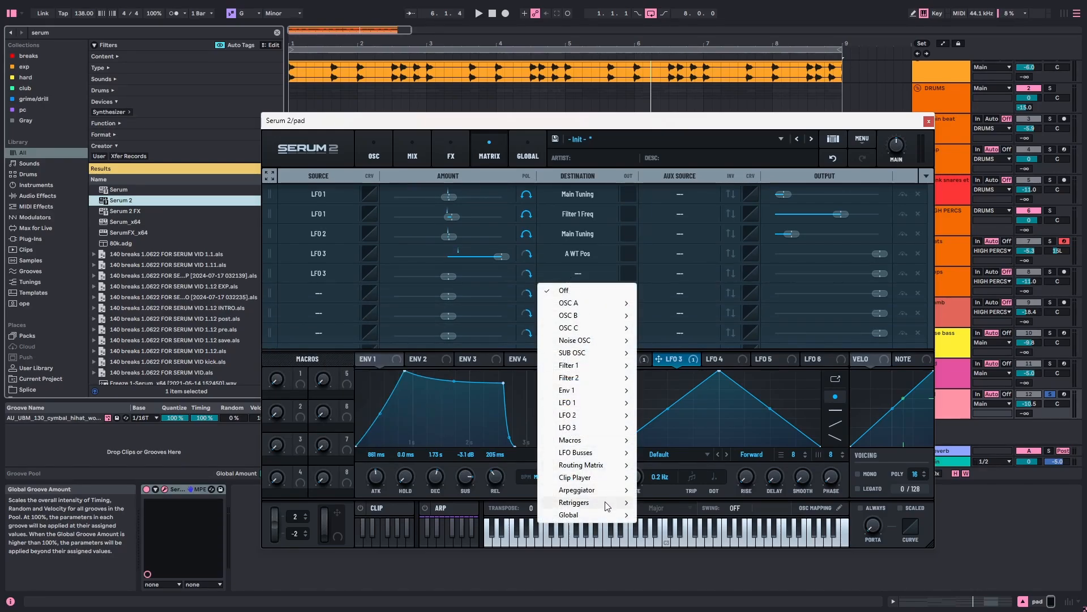
{"action": "mouse_move", "coordinate": [604, 515]}
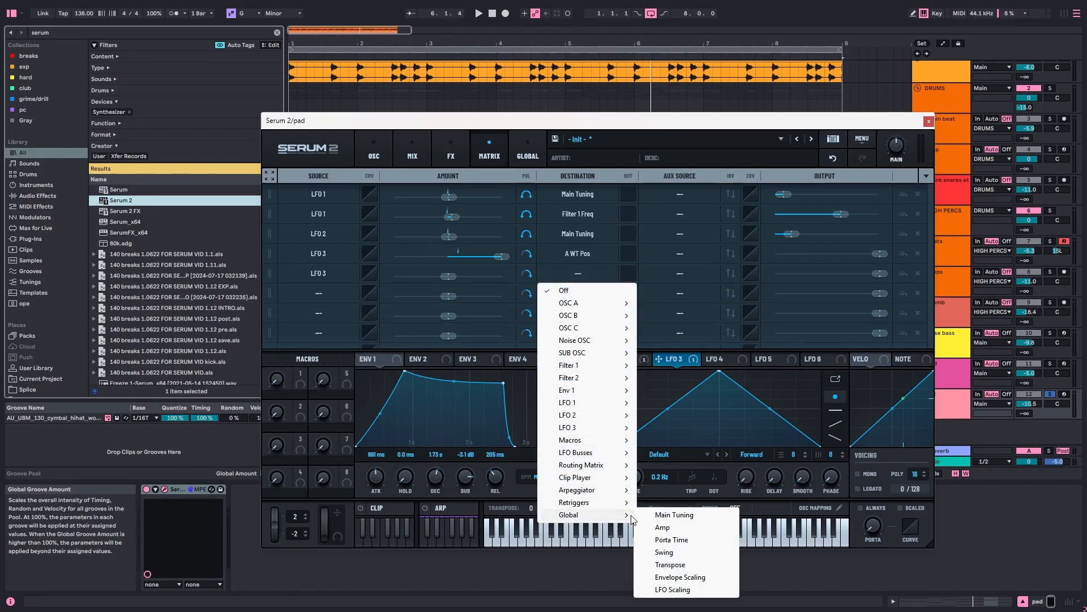
{"action": "left_click", "coordinate": [662, 527]}
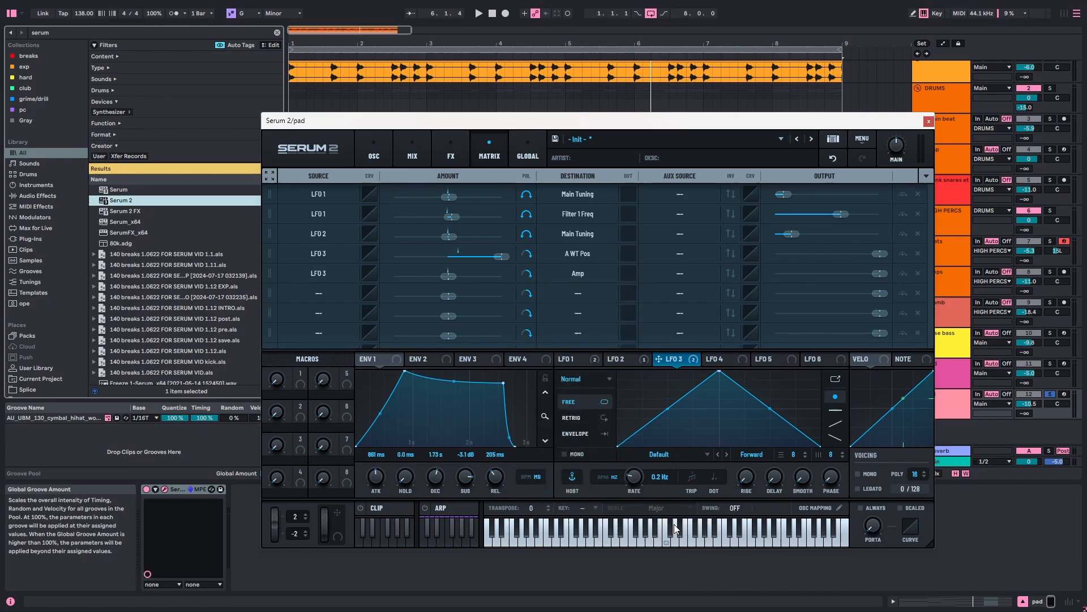
Make the LFO 3 to Amp modulation bipolar with a slight positive amount, and scale its output down to under half.
{"action": "left_click", "coordinate": [526, 274]}
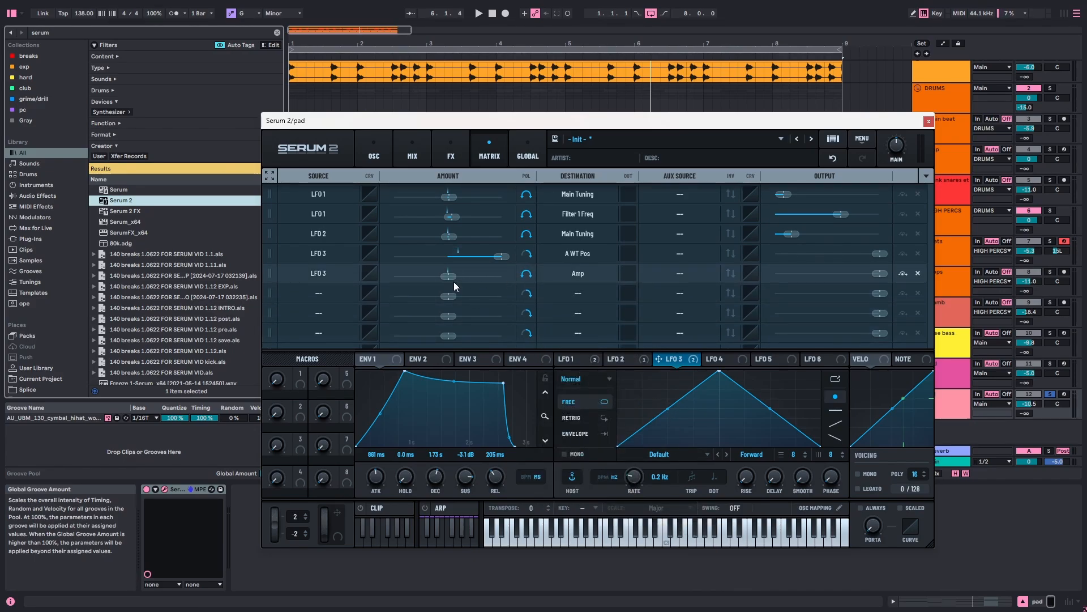
{"action": "key", "text": "space"}
{"action": "left_click_drag", "start_coordinate": [451, 276], "coordinate": [453, 277]}
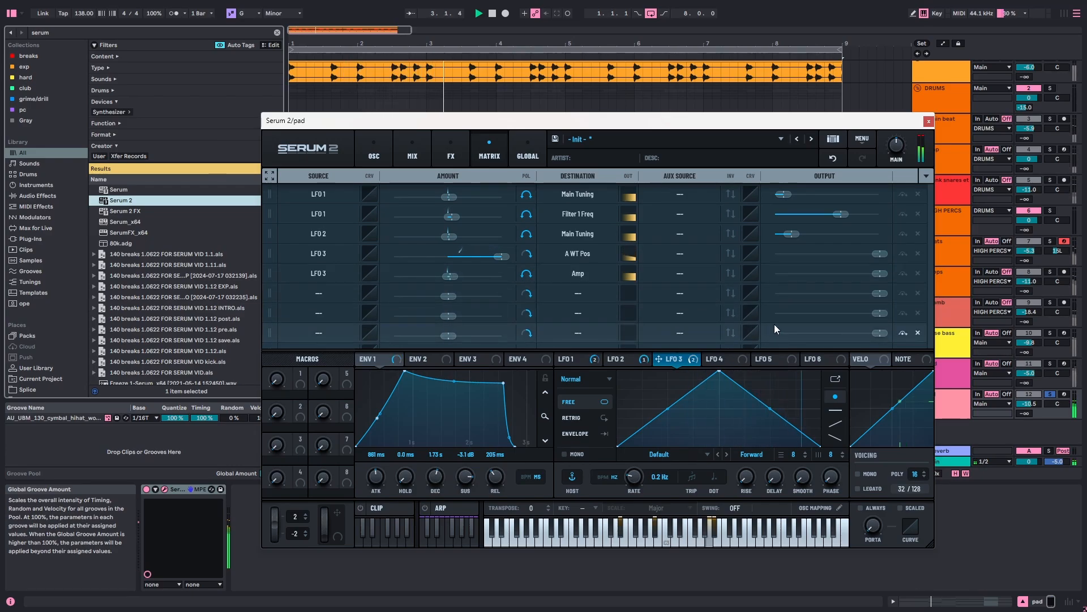
{"action": "left_click_drag", "start_coordinate": [873, 272], "coordinate": [804, 274]}
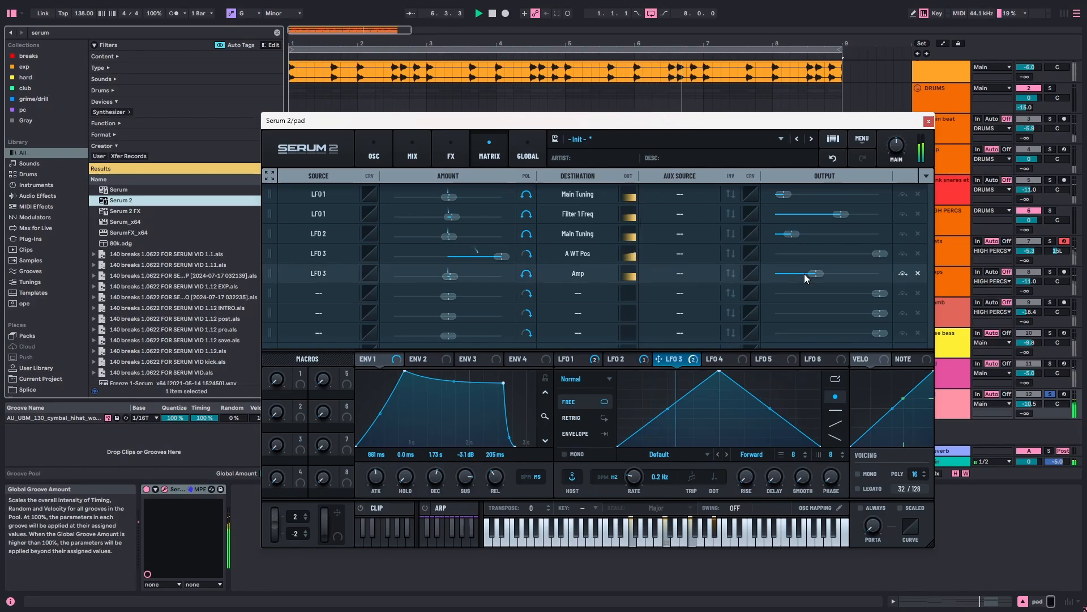
Raise oscillator A's random phase to 100.
{"action": "left_click", "coordinate": [374, 154]}
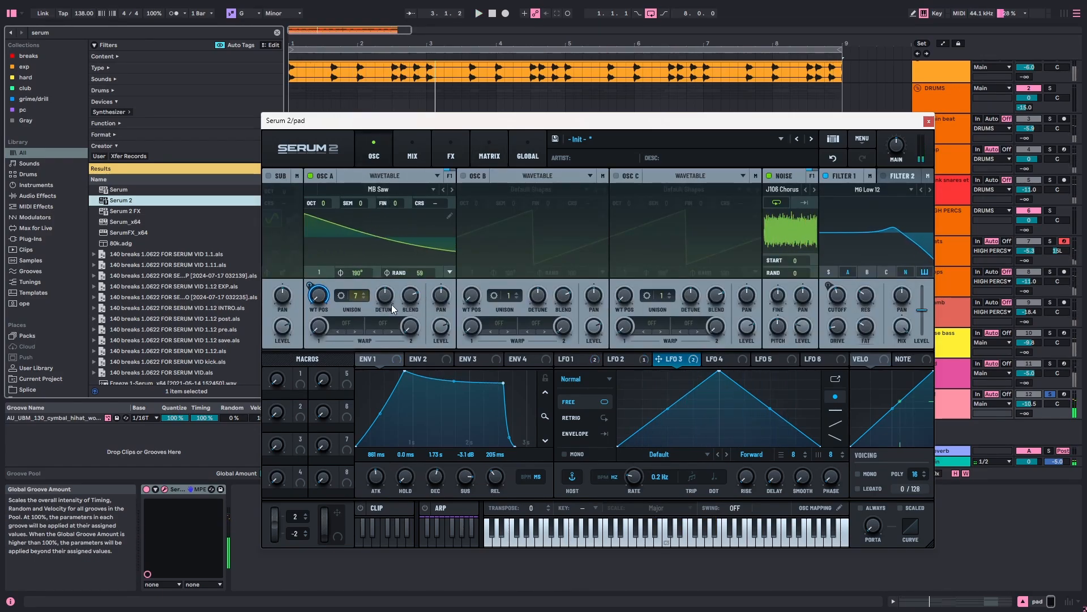
{"action": "left_click_drag", "start_coordinate": [419, 274], "coordinate": [448, 233]}
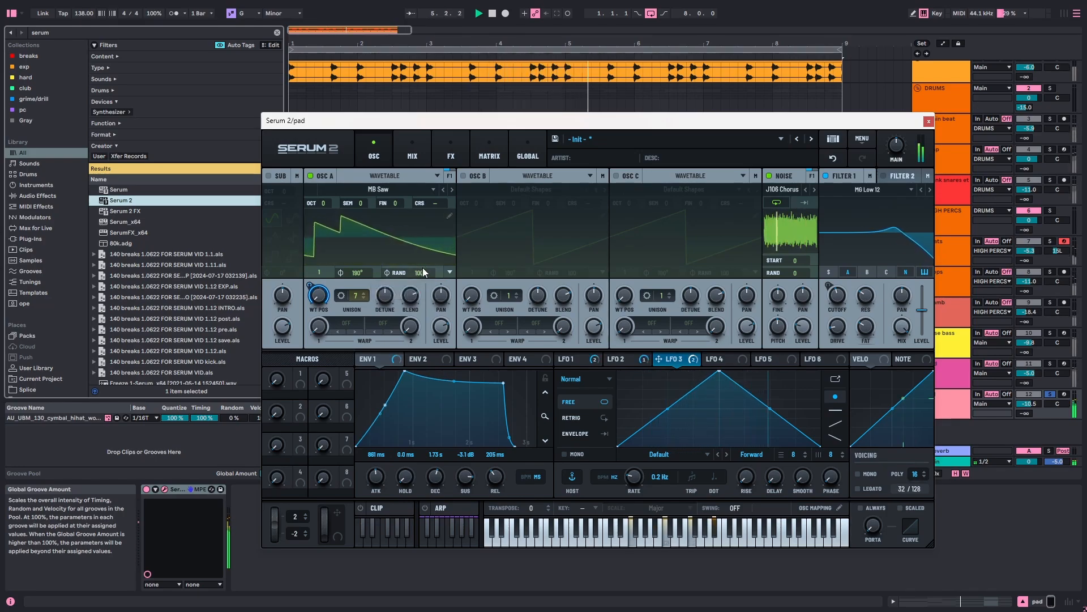
Load the user shape "stutter" into LFO 4.
{"action": "left_click", "coordinate": [727, 364]}
{"action": "left_click", "coordinate": [685, 457]}
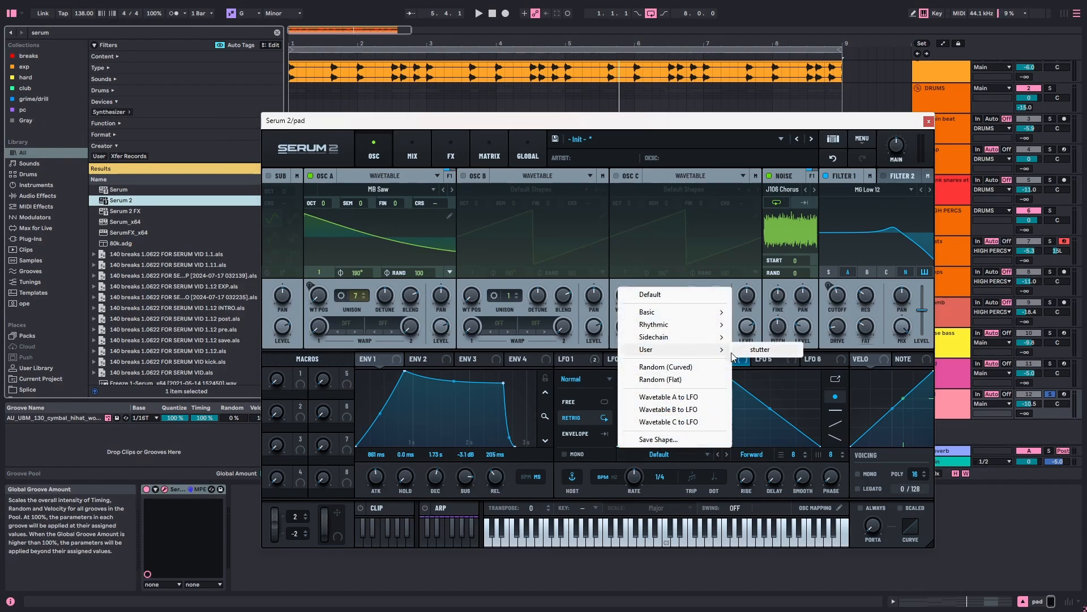
{"action": "left_click", "coordinate": [747, 350]}
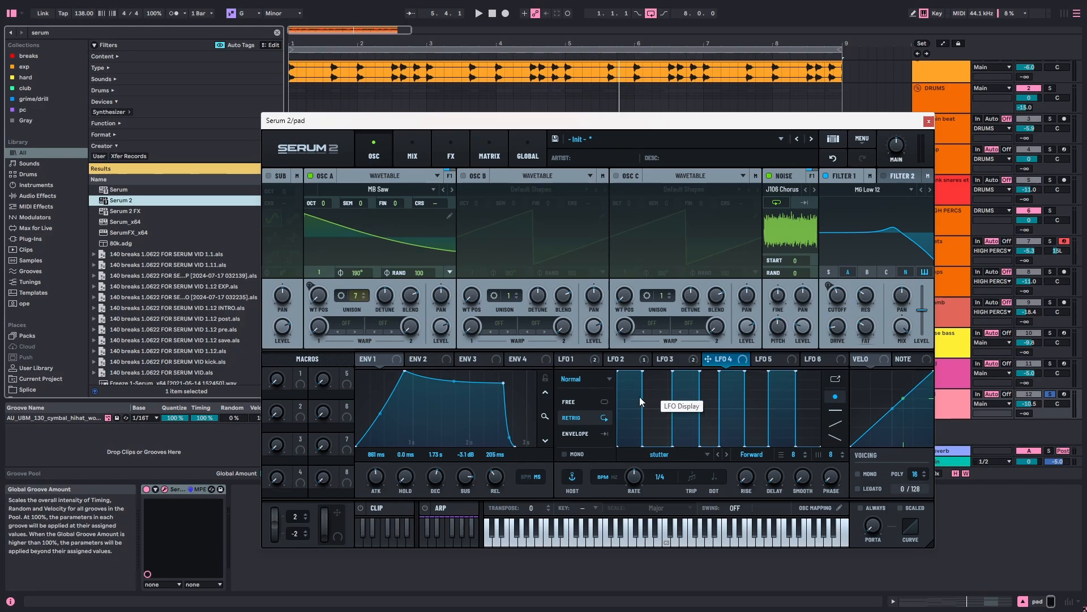
Set LFO 4 to free-running in Hz, route it to Filter 1's cutoff, and slow its rate to below 1 Hz.
{"action": "left_click", "coordinate": [617, 476]}
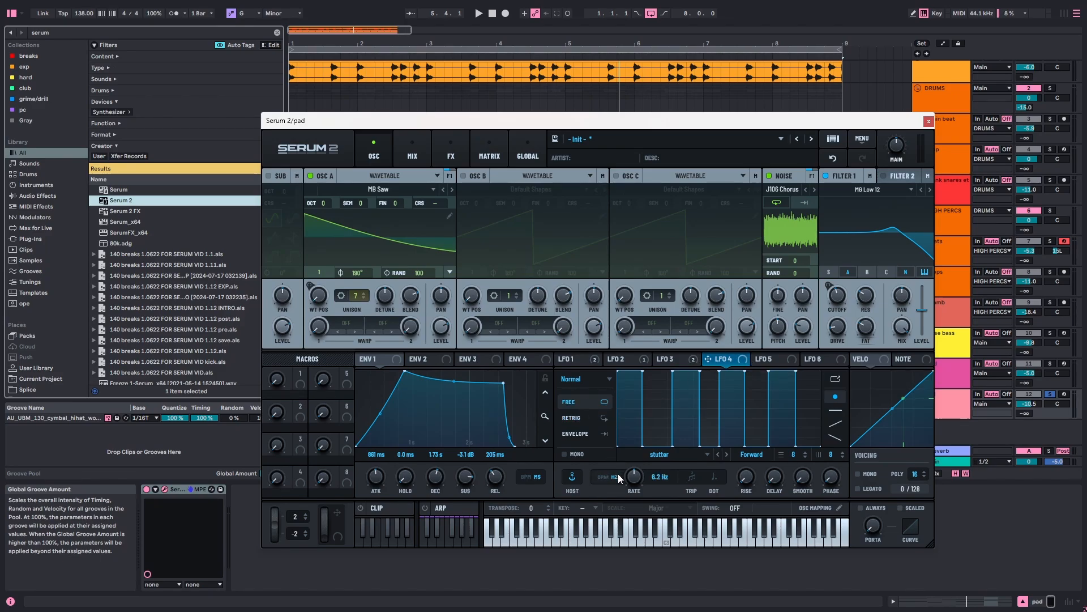
{"action": "key", "text": "space"}
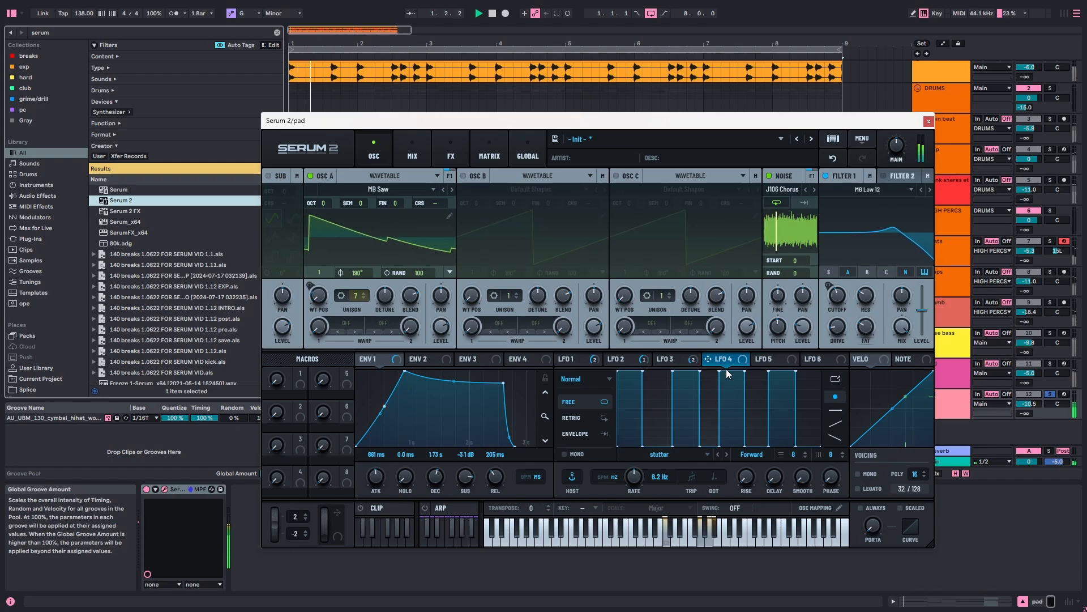
{"action": "left_click_drag", "start_coordinate": [709, 359], "coordinate": [836, 296]}
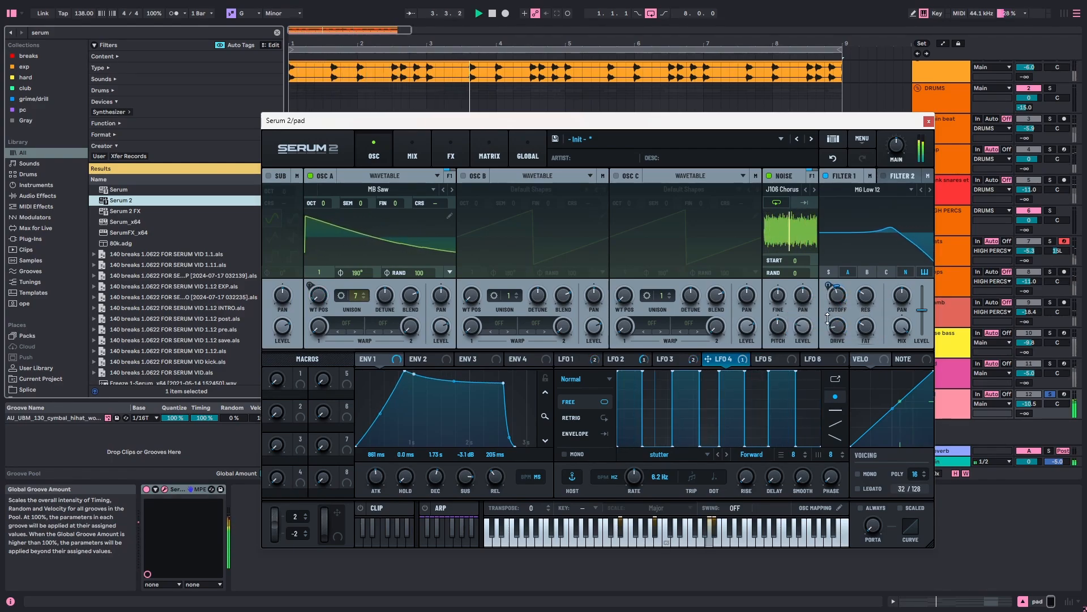
{"action": "left_click_drag", "start_coordinate": [634, 491], "coordinate": [640, 519]}
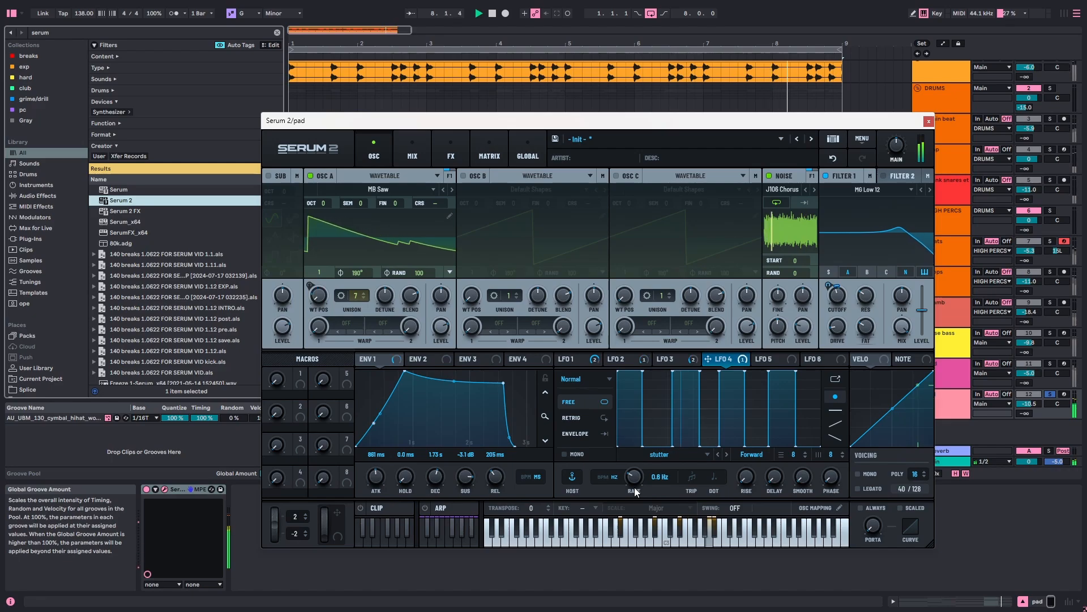
Try the rhythmic shape "Bar Backbeat Compu" on LFO 4 during playback and raise its rate to 2.7 Hz.
{"action": "left_click", "coordinate": [692, 457]}
{"action": "mouse_move", "coordinate": [700, 333]}
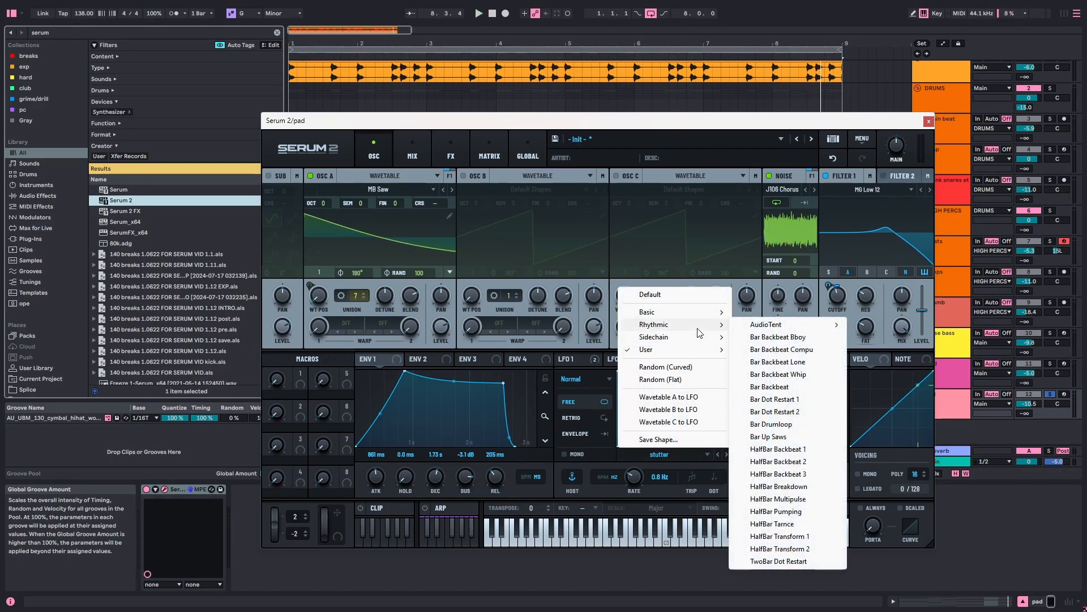
{"action": "left_click", "coordinate": [771, 349]}
{"action": "key", "text": "space"}
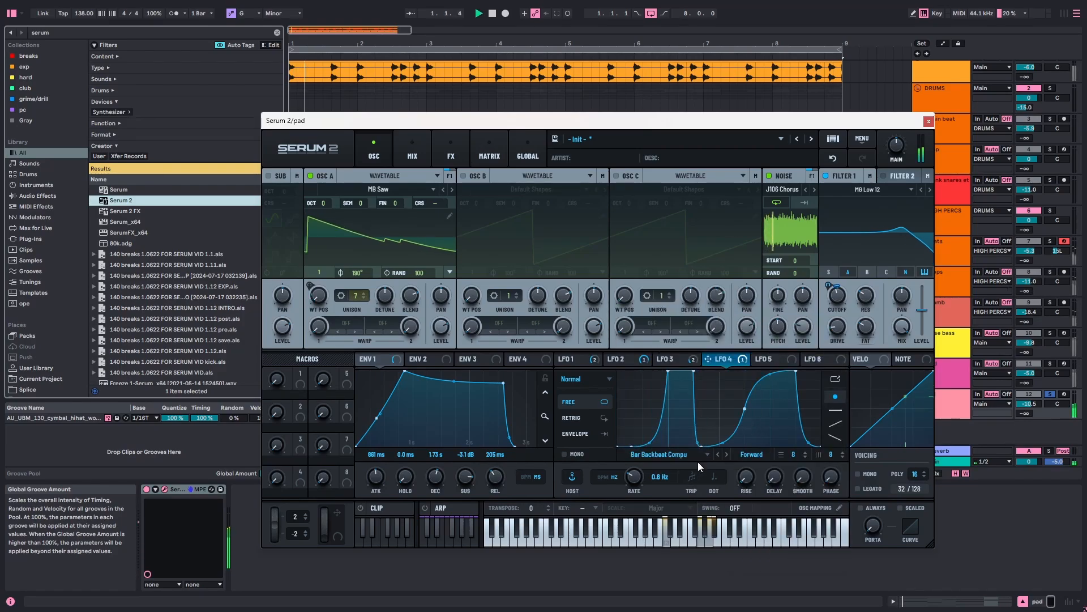
{"action": "left_click_drag", "start_coordinate": [638, 477], "coordinate": [639, 467]}
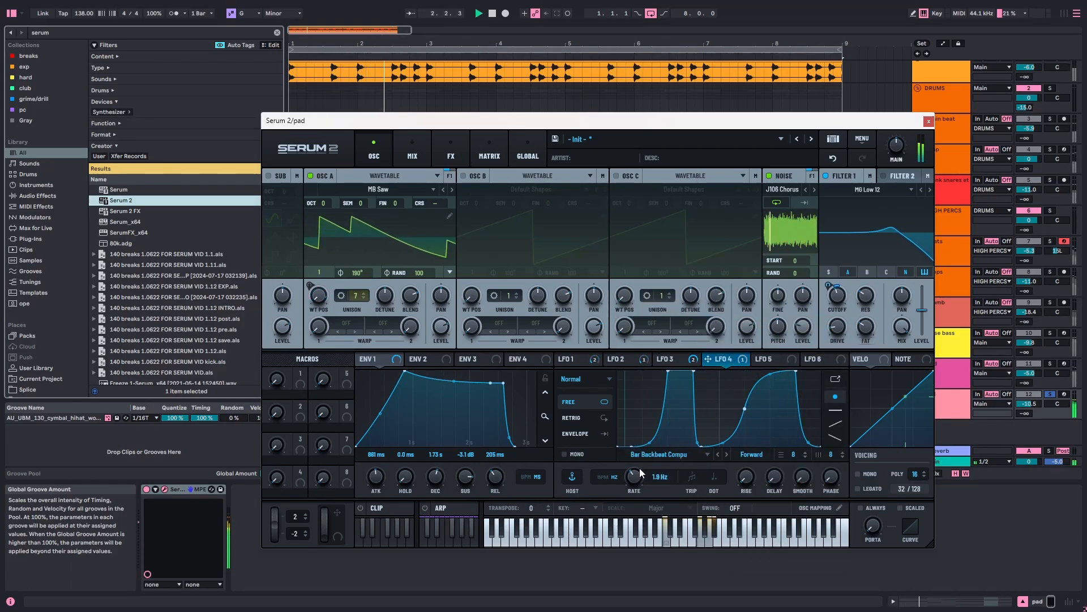
Try the rhythmic shape "Bar Dot Restart 1" on LFO 4 and raise its rate to 4.0 Hz.
{"action": "left_click", "coordinate": [649, 457]}
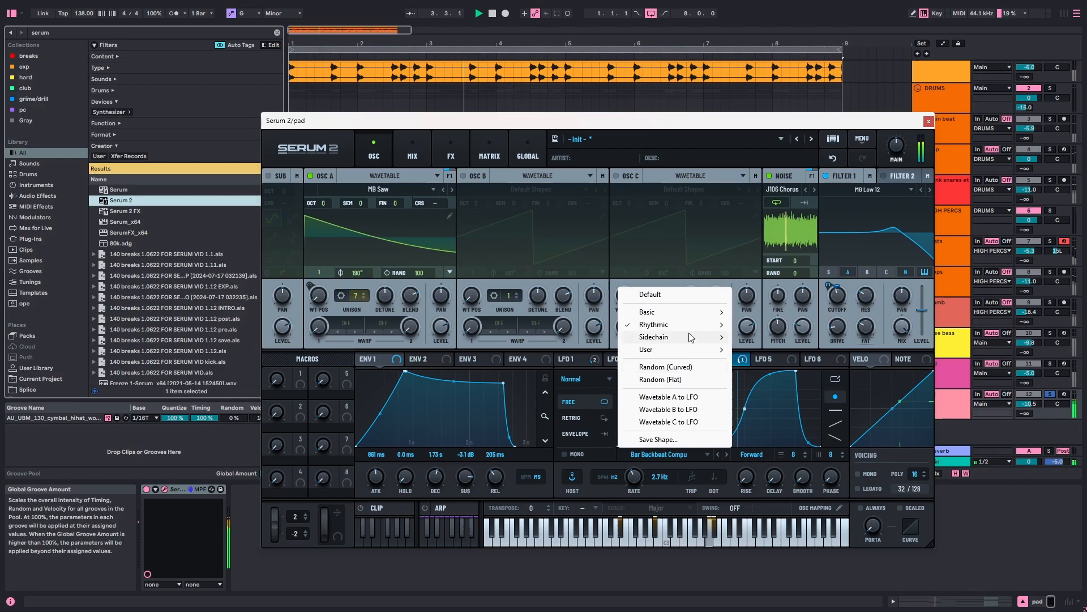
{"action": "mouse_move", "coordinate": [695, 324]}
{"action": "left_click", "coordinate": [761, 399]}
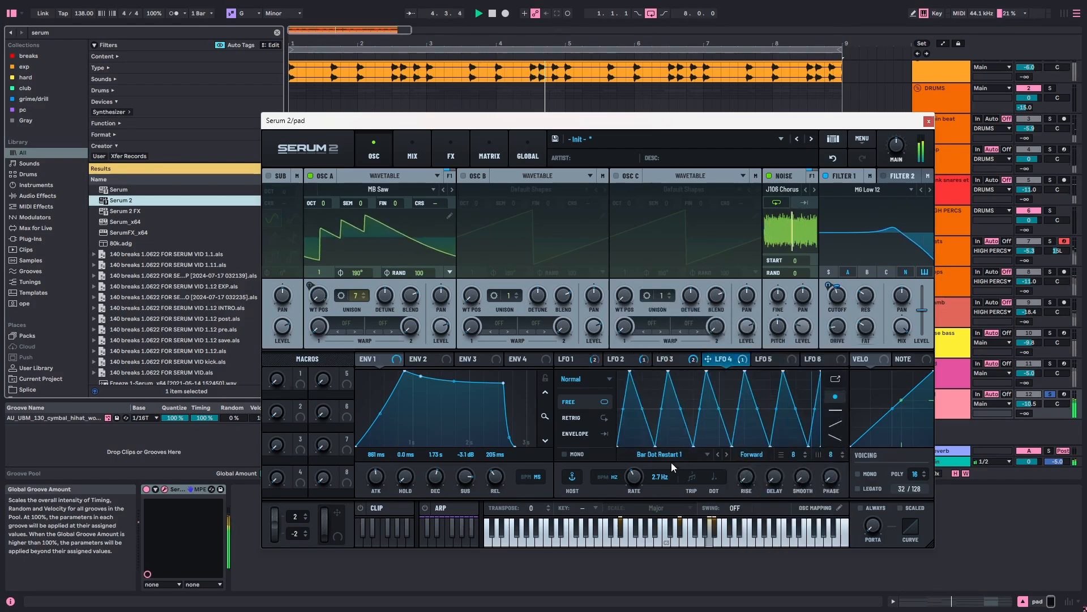
{"action": "scroll", "coordinate": [643, 467], "scroll_direction": "up", "scroll_amount": 3}
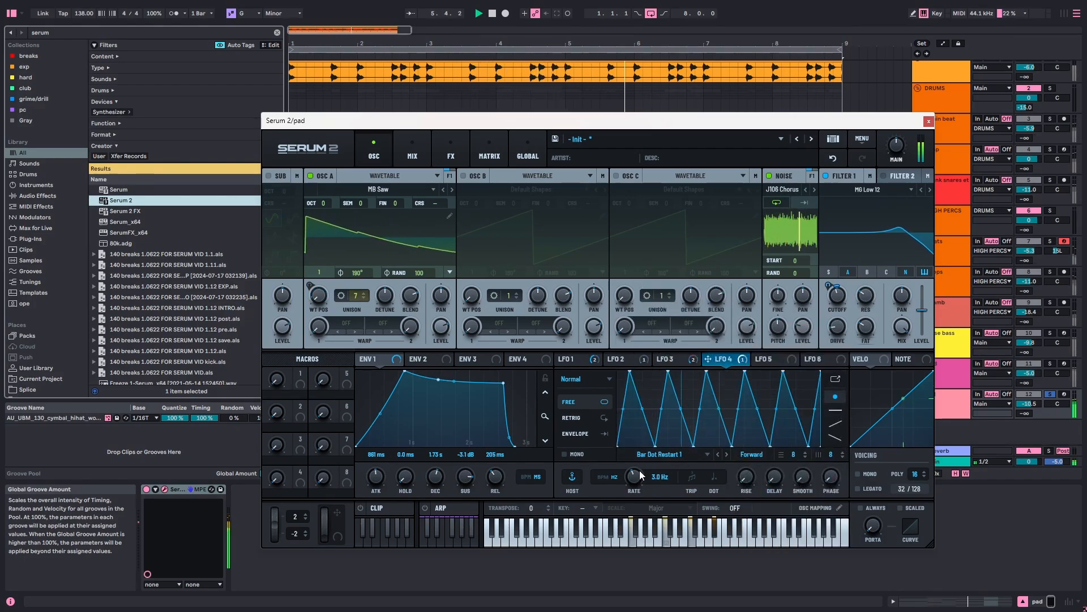
Try the rhythmic shape "HalfBar Backbeat 1" on LFO 4 and slow its rate to 0.7 Hz.
{"action": "left_click", "coordinate": [651, 457]}
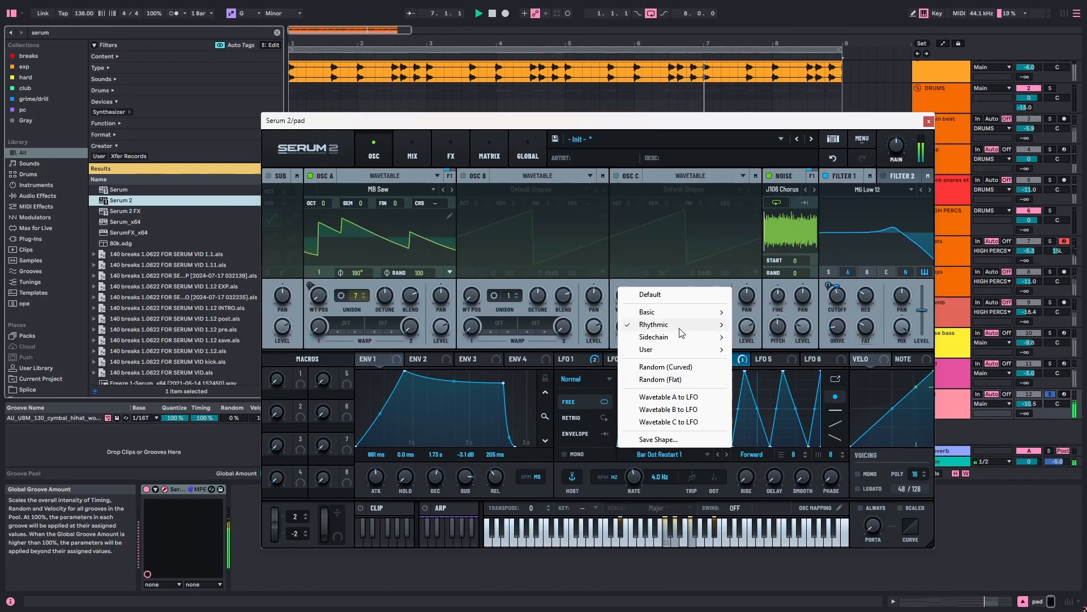
{"action": "mouse_move", "coordinate": [697, 324]}
{"action": "left_click", "coordinate": [782, 450]}
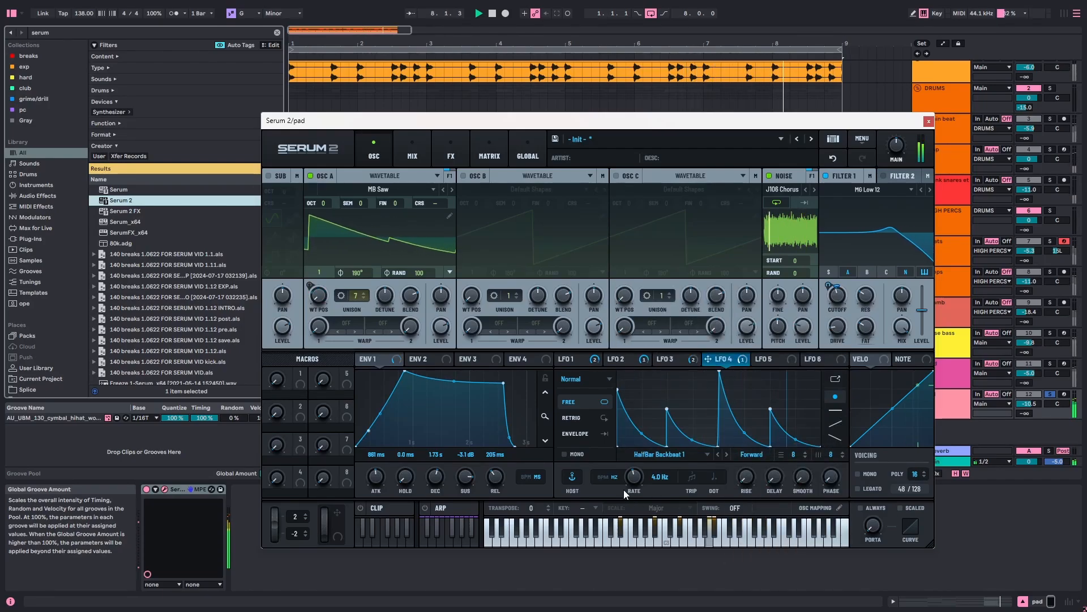
{"action": "left_click_drag", "start_coordinate": [633, 475], "coordinate": [631, 494]}
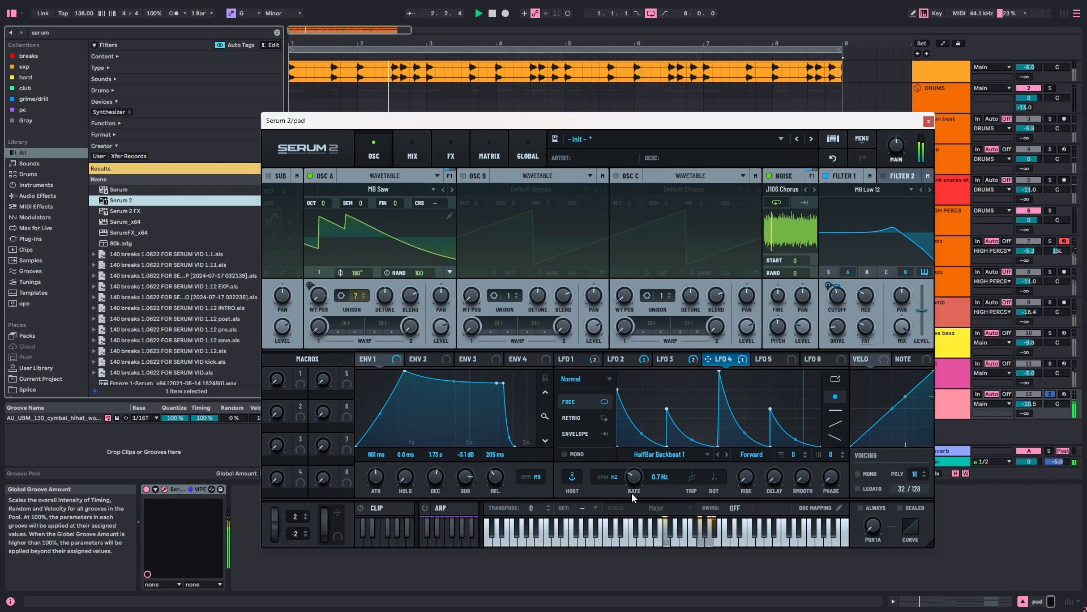
Reload the user shape "stutter" into LFO 4 and stop playback.
{"action": "left_click", "coordinate": [692, 455]}
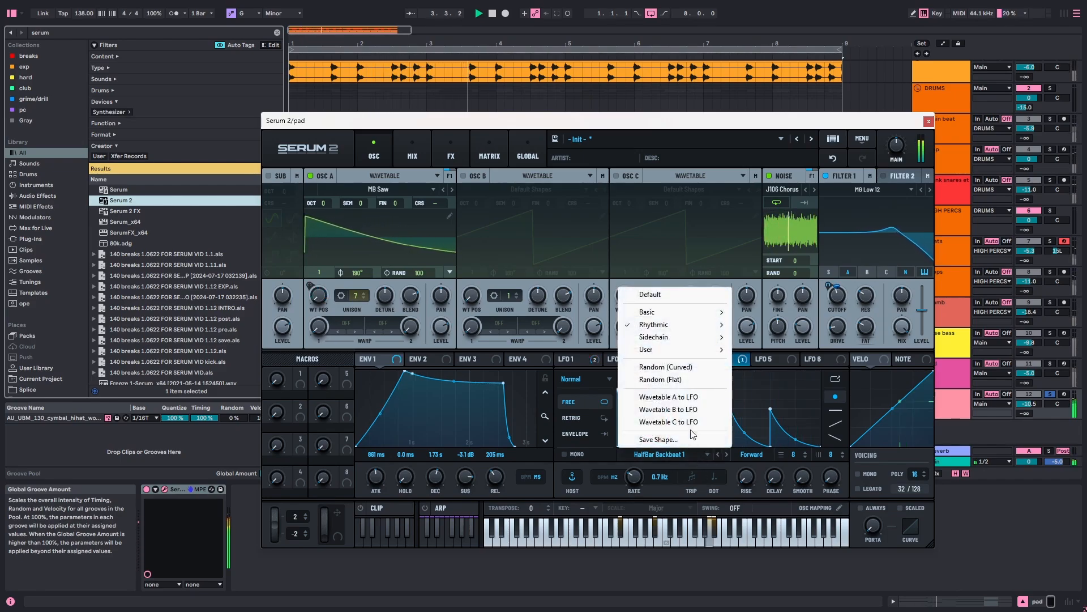
{"action": "mouse_move", "coordinate": [708, 350]}
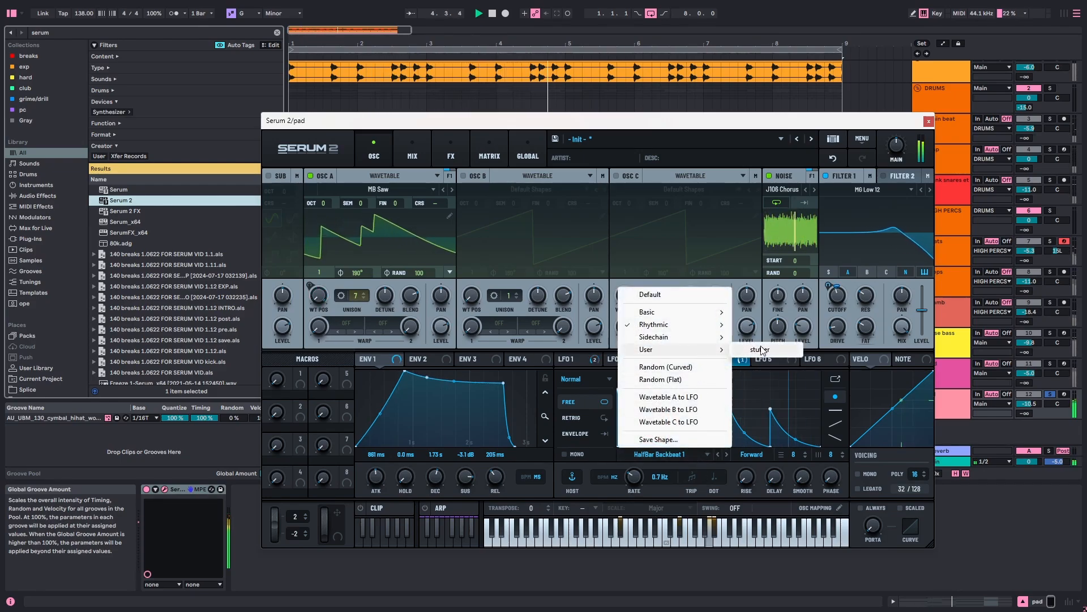
{"action": "left_click", "coordinate": [761, 349]}
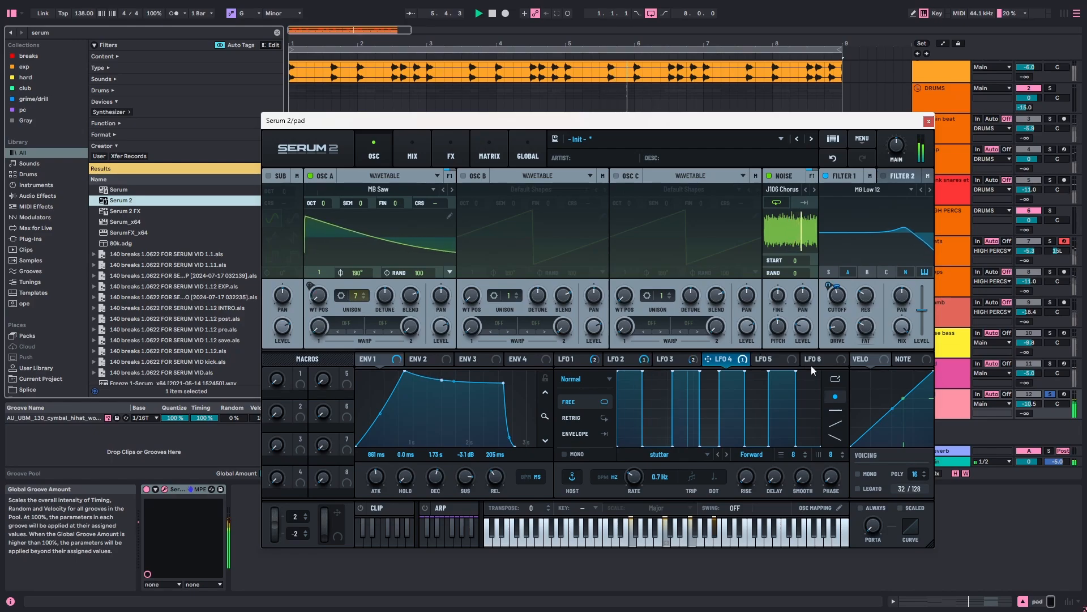
{"action": "key", "text": "space"}
Make the LFO 4 to Filter 1 Freq modulation bipolar, raise its amount slightly, and scale its output down to about a quarter.
{"action": "left_click", "coordinate": [491, 156]}
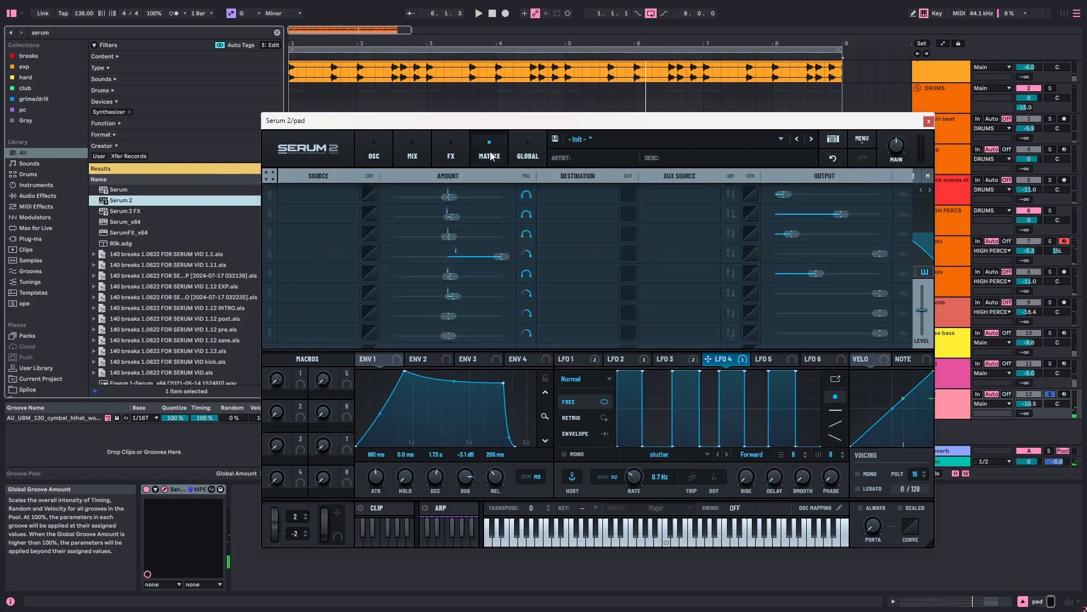
{"action": "left_click", "coordinate": [526, 300]}
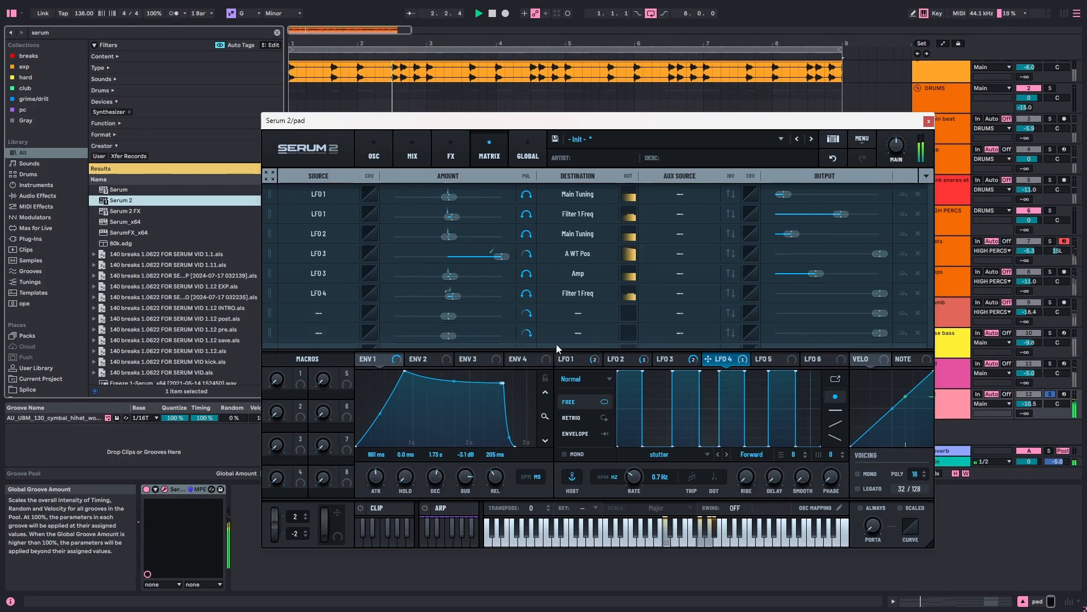
{"action": "mouse_move", "coordinate": [452, 303]}
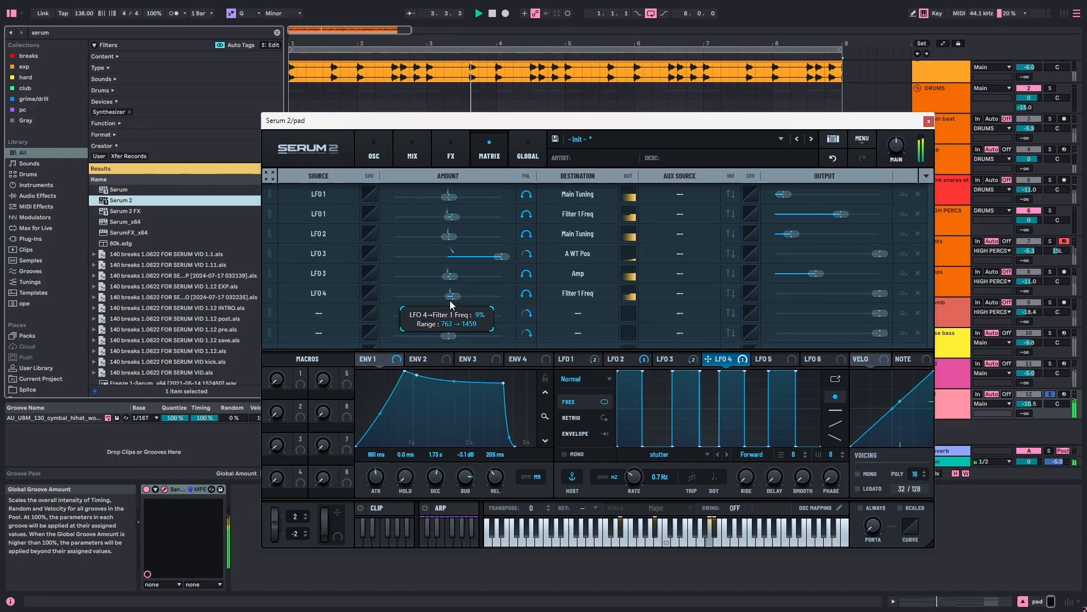
{"action": "scroll", "coordinate": [451, 303], "scroll_direction": "up", "scroll_amount": 2}
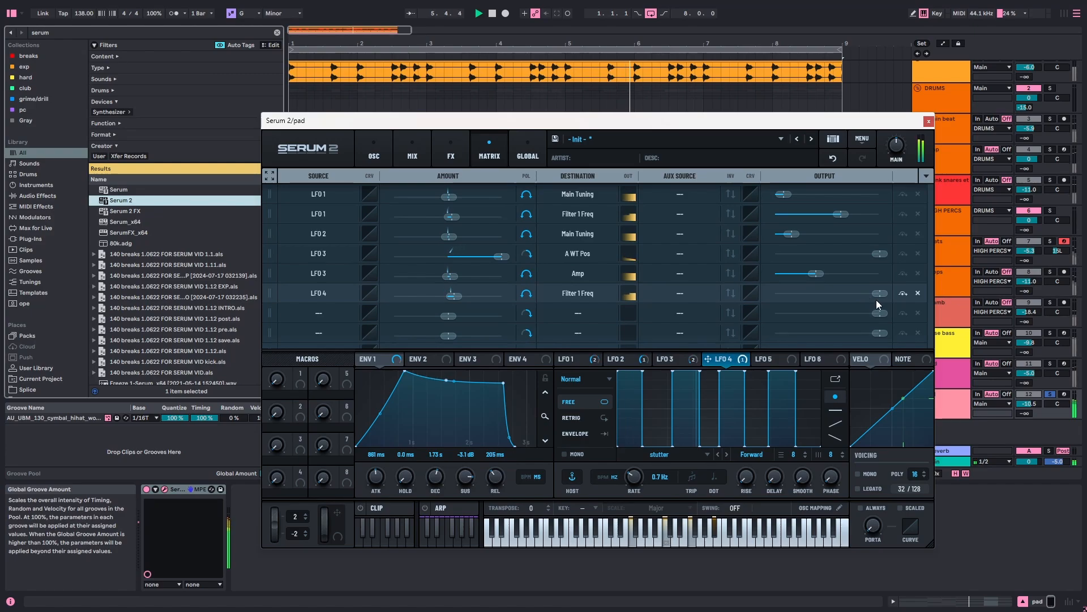
{"action": "left_click_drag", "start_coordinate": [879, 294], "coordinate": [797, 300]}
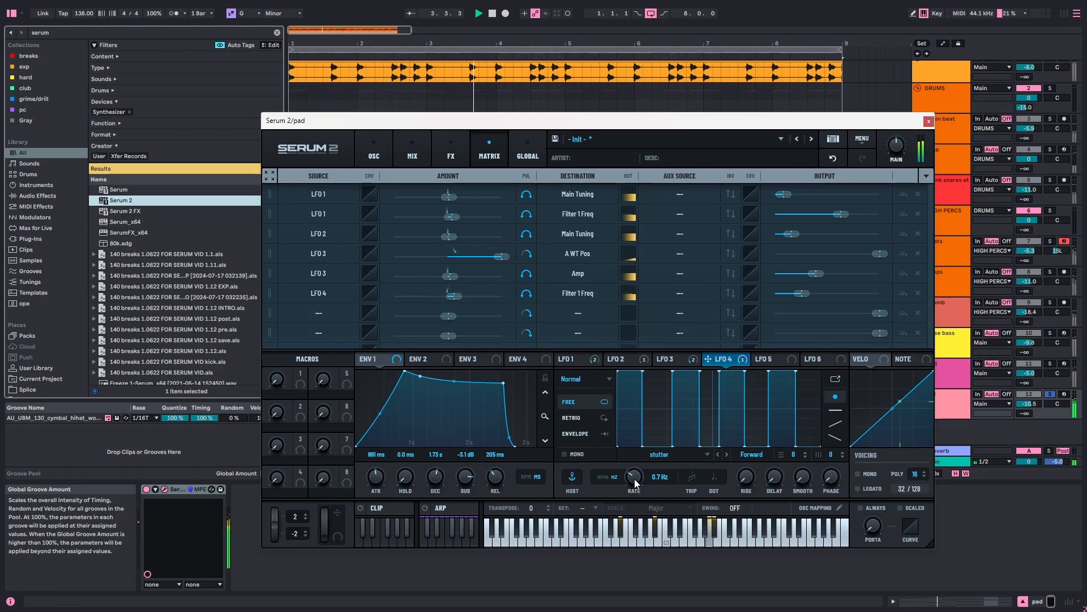
{"action": "mouse_move", "coordinate": [634, 478]}
{"action": "left_mouse_down"}
{"action": "mouse_move", "coordinate": [642, 463]}
{"action": "mouse_move", "coordinate": [641, 495]}
{"action": "mouse_move", "coordinate": [639, 478]}
{"action": "left_mouse_up"}
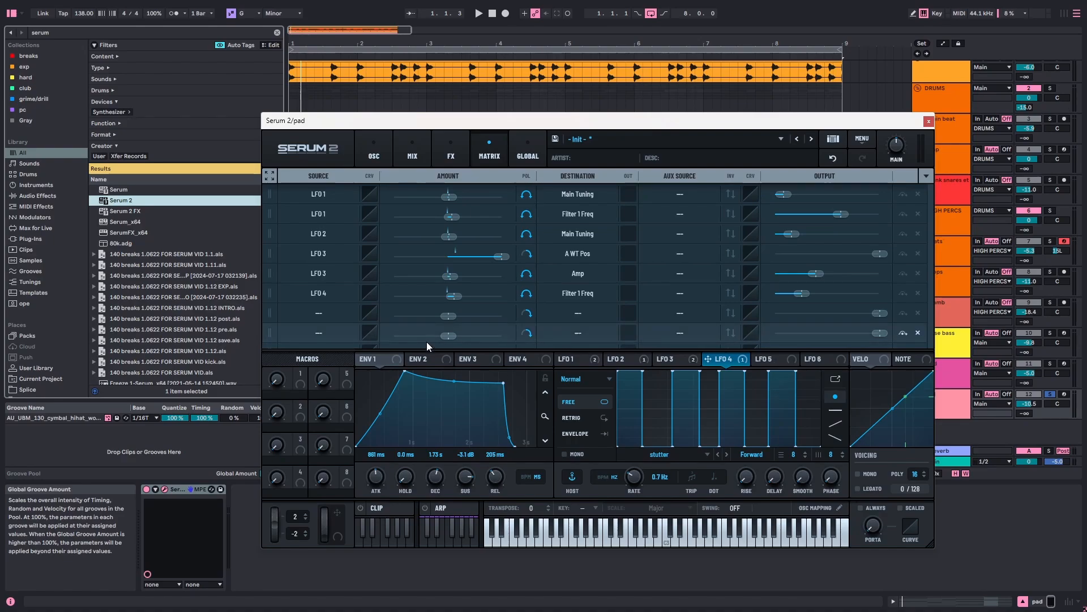
Add a matrix routing from LFO 5 to the LFO 4 rate.
{"action": "left_click", "coordinate": [767, 362]}
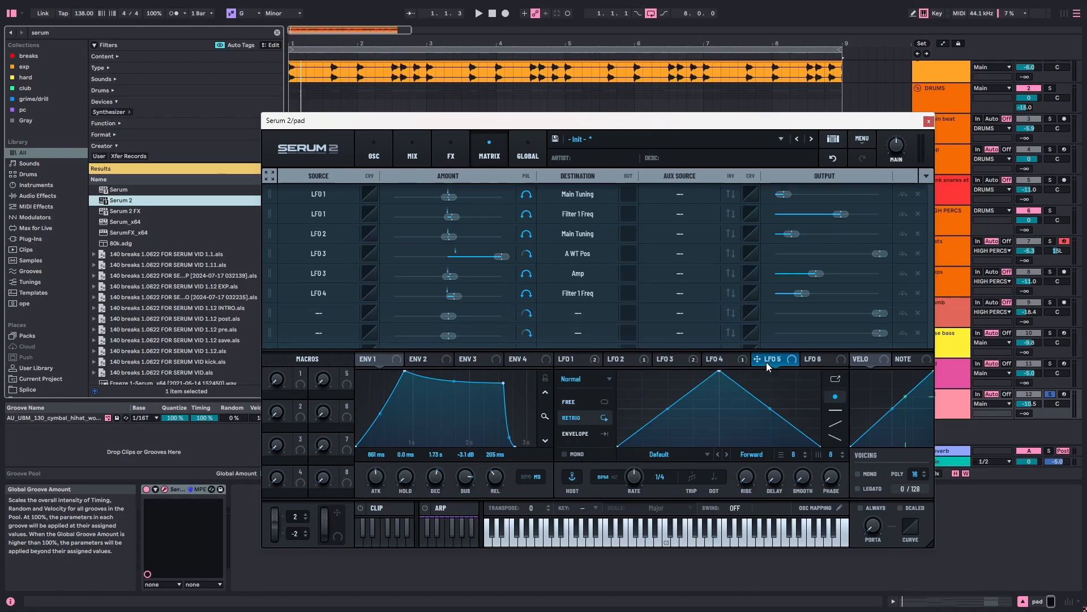
{"action": "left_click", "coordinate": [306, 313]}
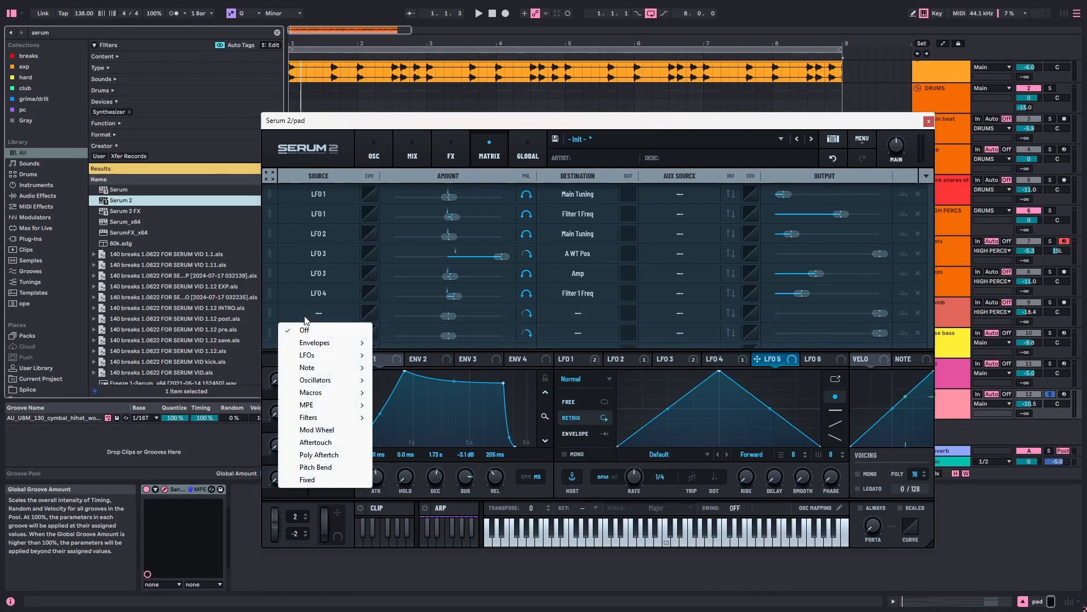
{"action": "mouse_move", "coordinate": [332, 355]}
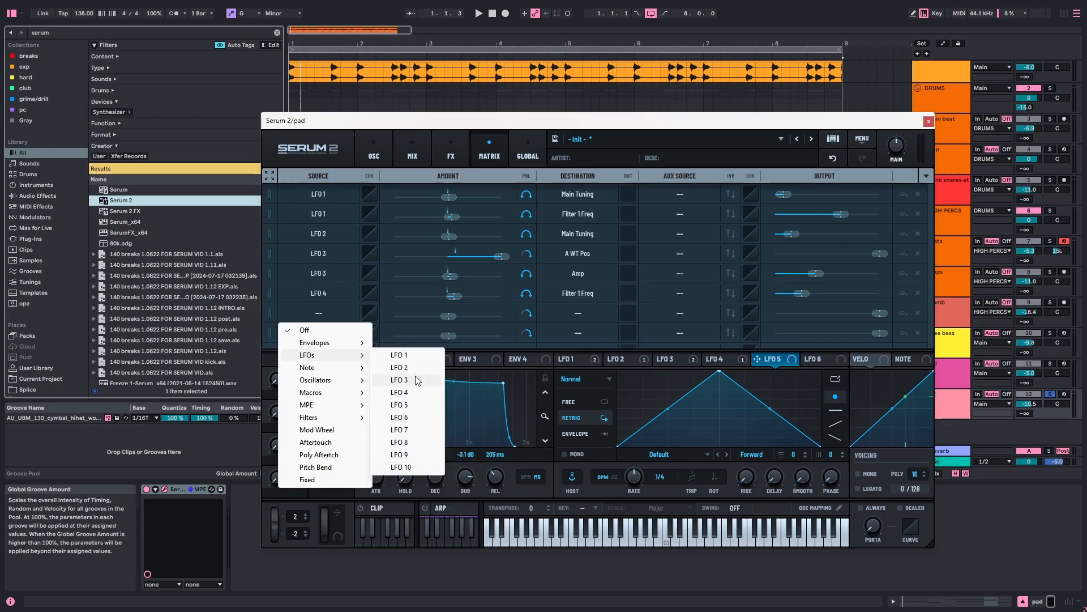
{"action": "left_click", "coordinate": [418, 404]}
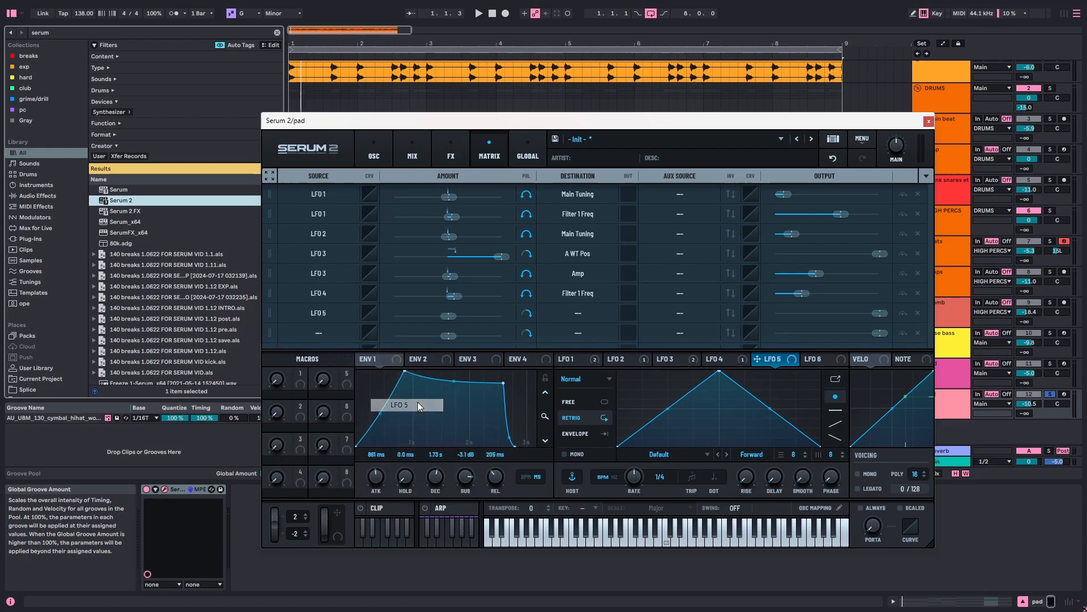
{"action": "left_click", "coordinate": [578, 313]}
{"action": "mouse_move", "coordinate": [598, 214]}
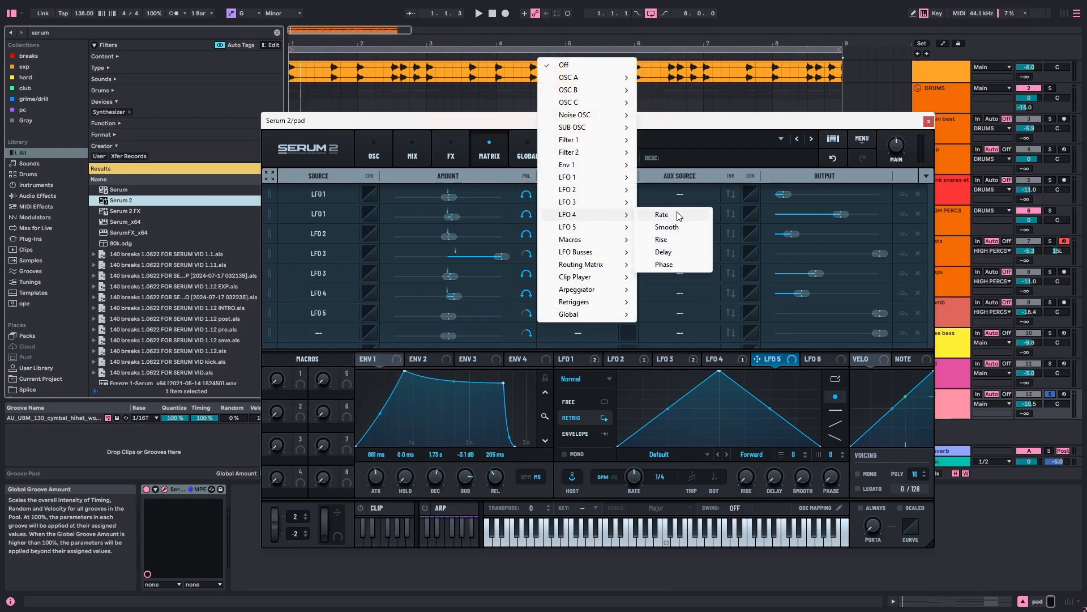
{"action": "left_click", "coordinate": [661, 215]}
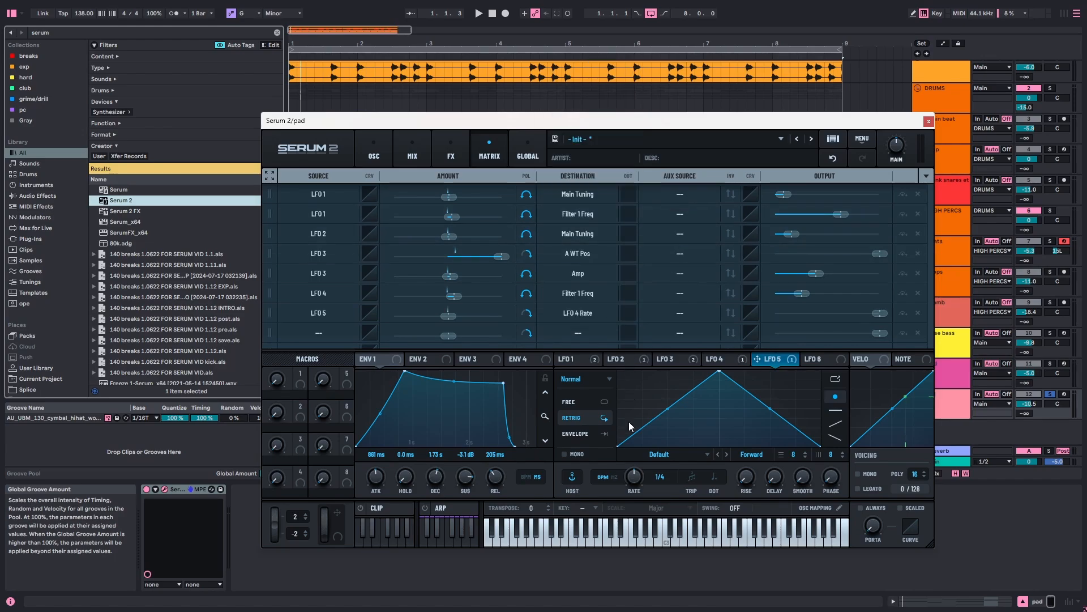
Set LFO 5 to free-running in Hz and slow its rate to below 1 Hz.
{"action": "left_click", "coordinate": [616, 476]}
{"action": "left_click", "coordinate": [578, 399]}
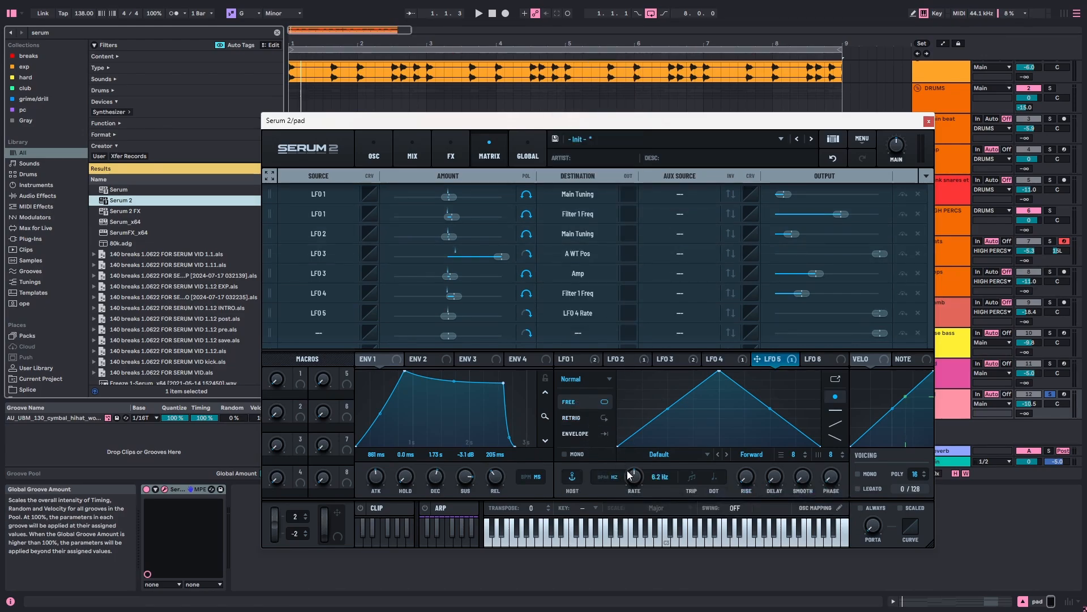
{"action": "left_click_drag", "start_coordinate": [633, 480], "coordinate": [635, 485]}
{"action": "left_click_drag", "start_coordinate": [635, 481], "coordinate": [634, 483]}
During playback, give the LFO 5 to LFO 4 Rate modulation a moderate positive amount and scale its output down to slightly over half.
{"action": "key", "text": "space"}
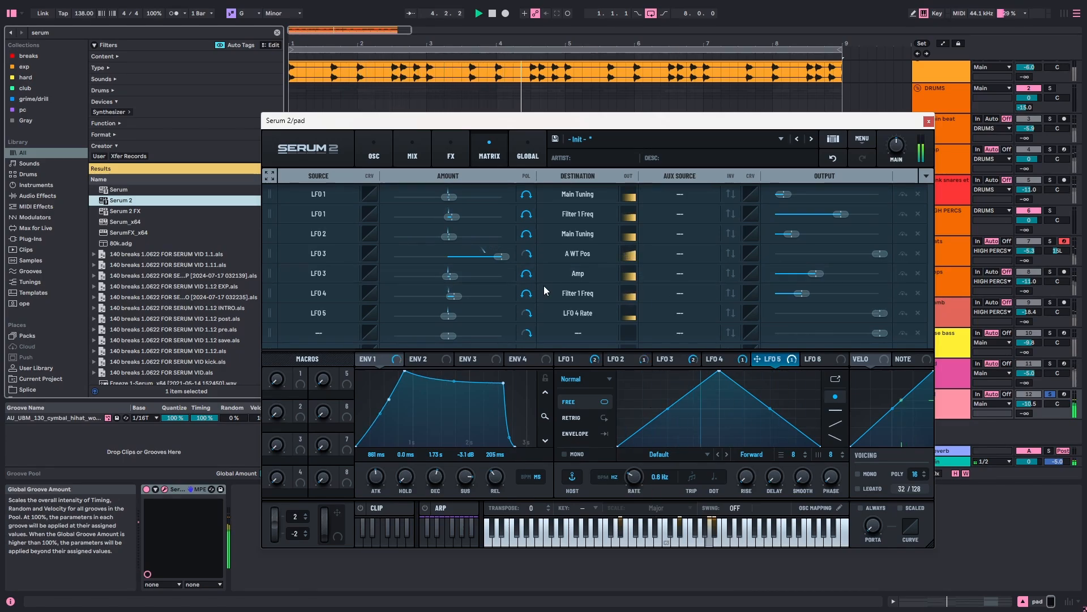
{"action": "left_click_drag", "start_coordinate": [453, 318], "coordinate": [487, 317]}
{"action": "left_click_drag", "start_coordinate": [883, 314], "coordinate": [837, 315]}
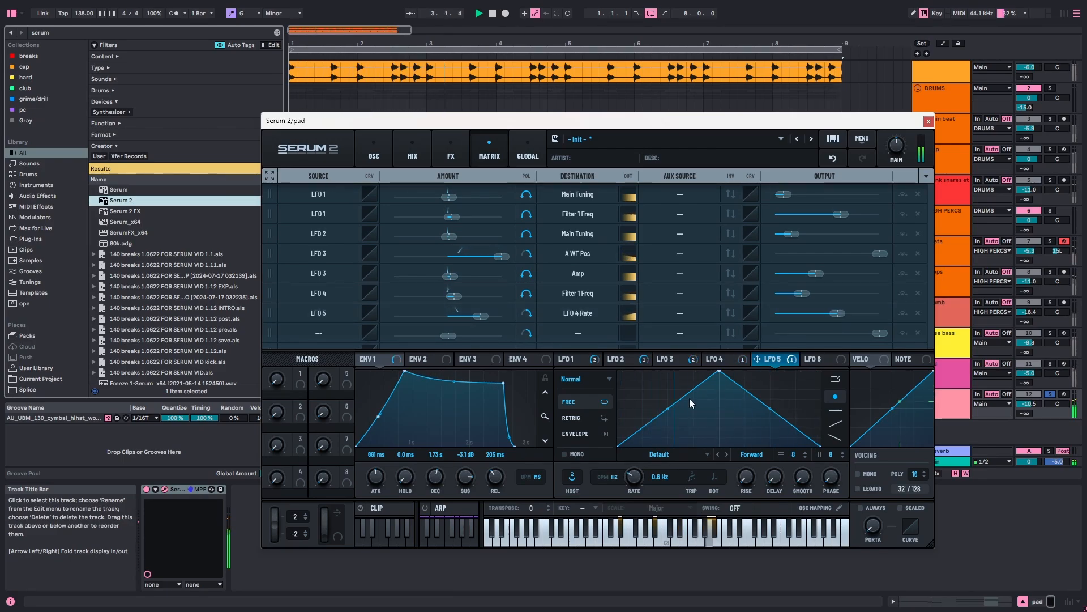
Slow LFO 4's rate to 0.3 Hz while listening to the pad, and stop playback.
{"action": "left_click", "coordinate": [715, 360]}
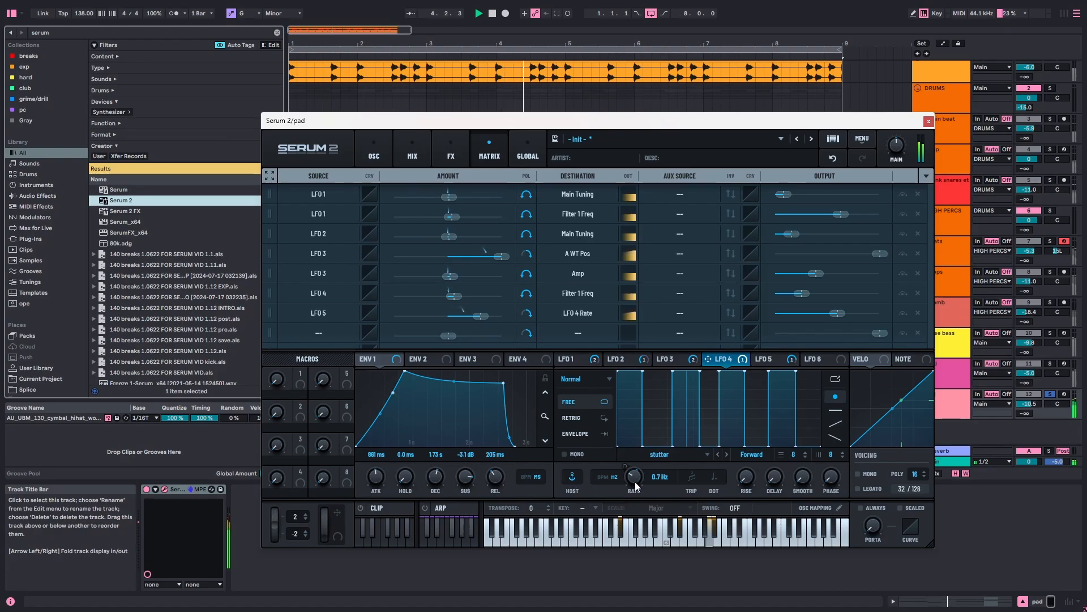
{"action": "left_click_drag", "start_coordinate": [634, 482], "coordinate": [636, 487]}
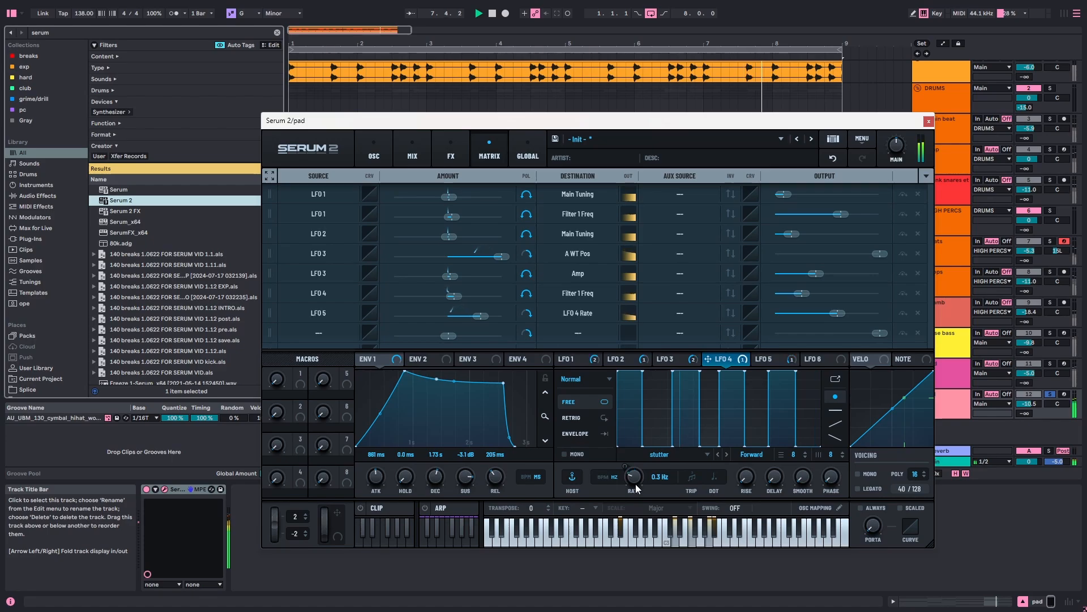
{"action": "key", "text": "space"}
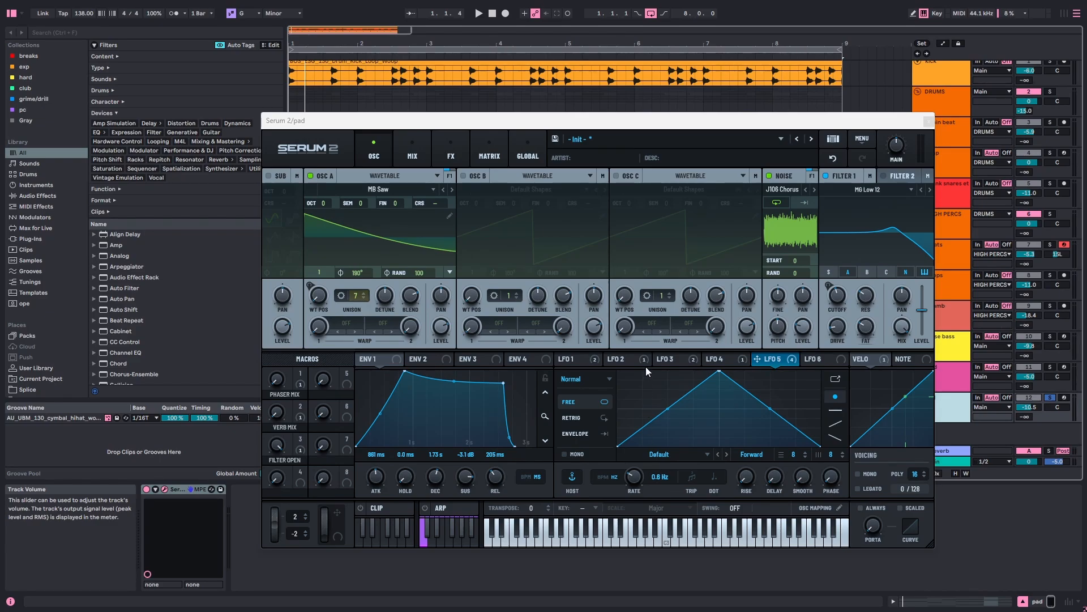
Try slowing LFO 5's rate to 0.04 Hz while the pad plays.
{"action": "left_click", "coordinate": [722, 362]}
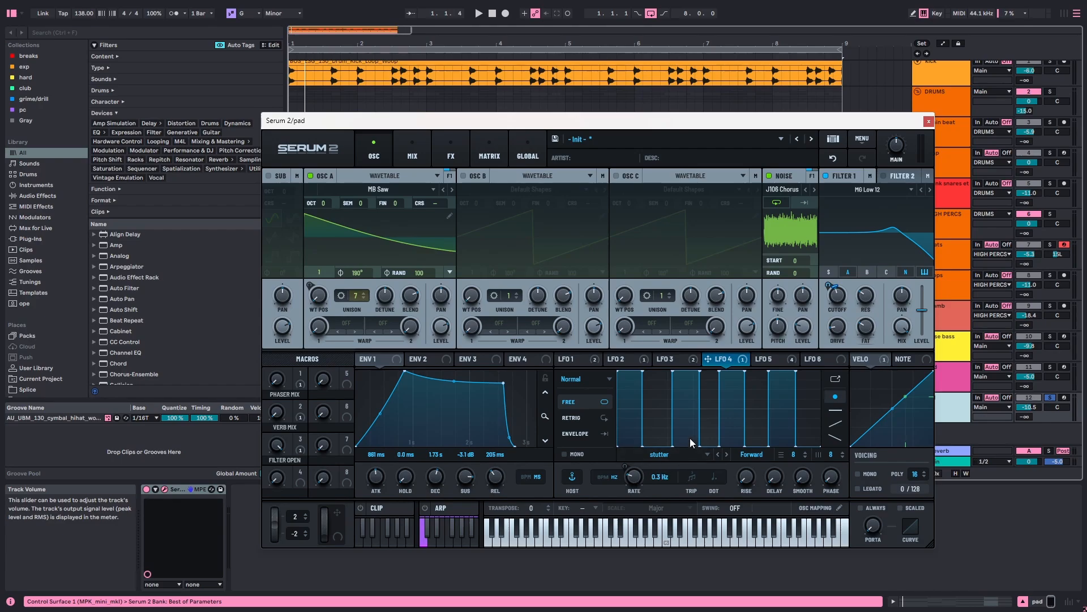
{"action": "left_click", "coordinate": [779, 361]}
{"action": "key", "text": "space"}
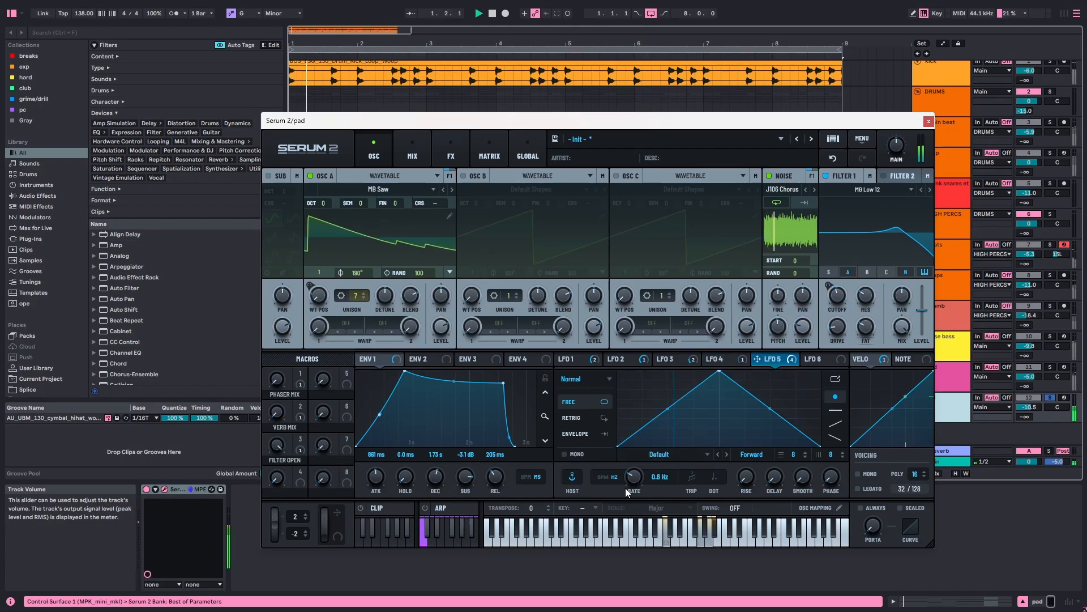
{"action": "left_click_drag", "start_coordinate": [633, 484], "coordinate": [631, 498]}
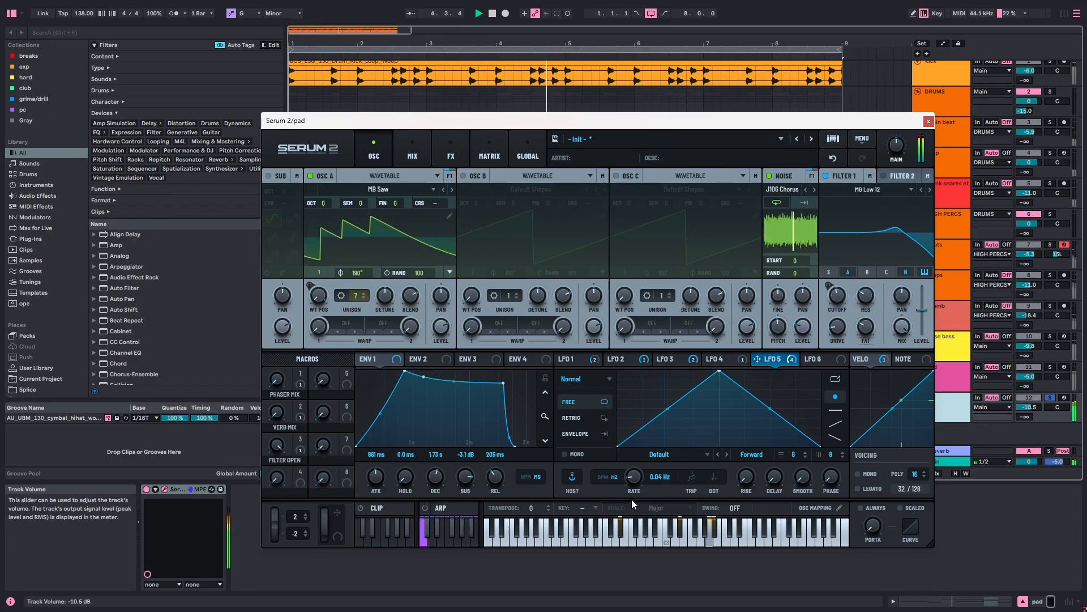
{"action": "left_click", "coordinate": [731, 360]}
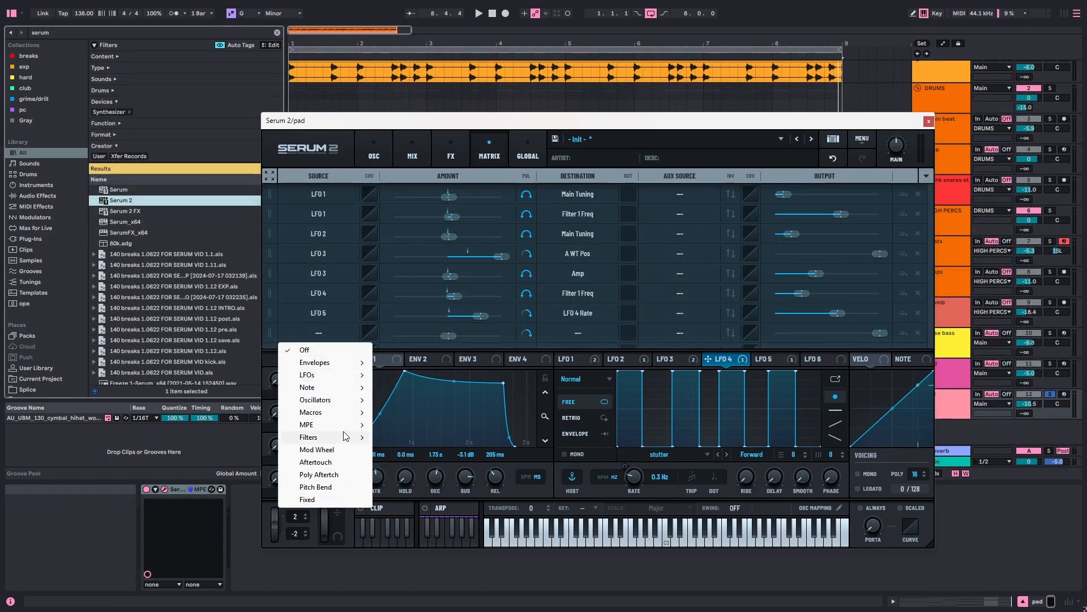
Add a matrix routing from note velocity to the global Amp and give it a moderate positive amount during playback.
{"action": "mouse_move", "coordinate": [345, 435]}
{"action": "mouse_move", "coordinate": [349, 387]}
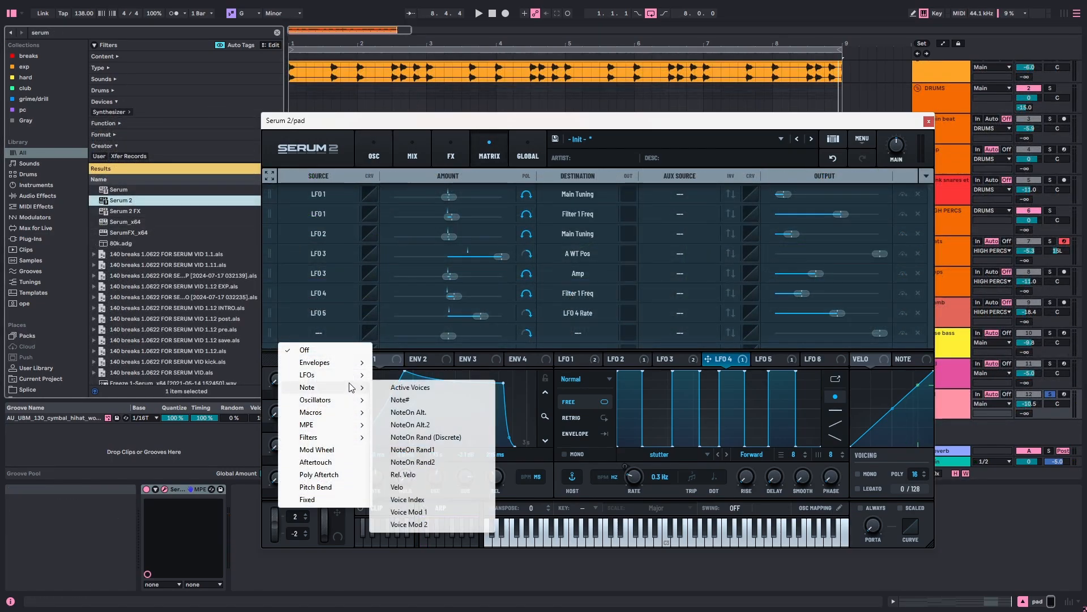
{"action": "left_click", "coordinate": [399, 487]}
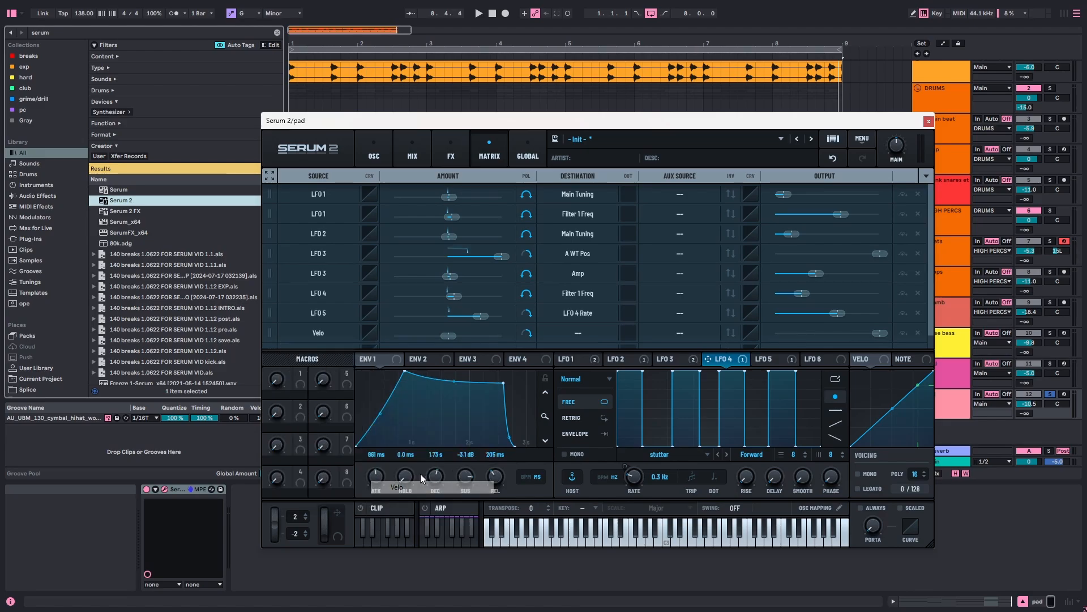
{"action": "left_click", "coordinate": [576, 333]}
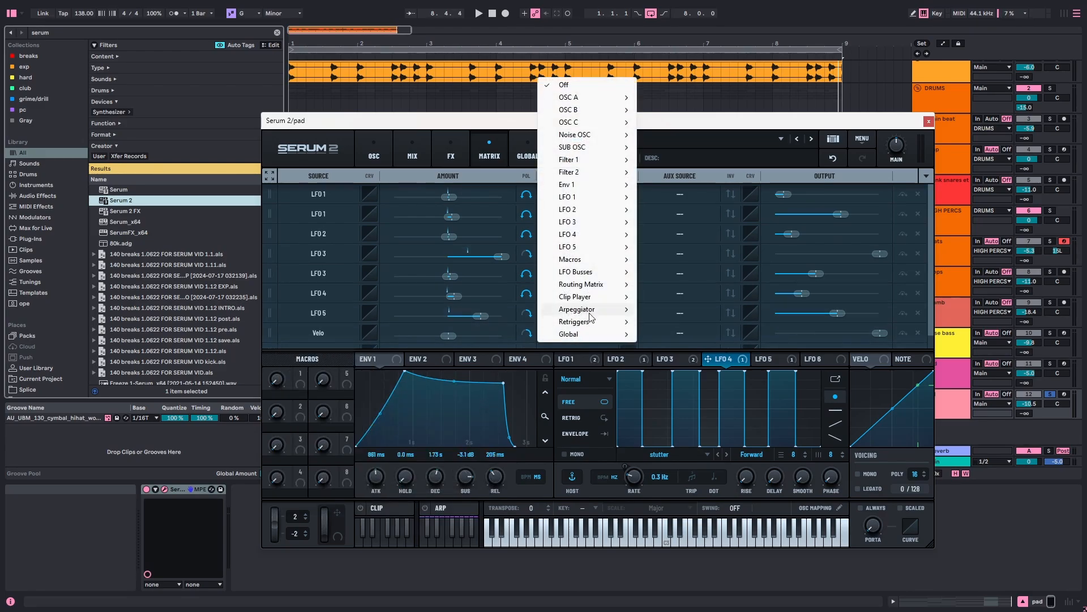
{"action": "mouse_move", "coordinate": [594, 333]}
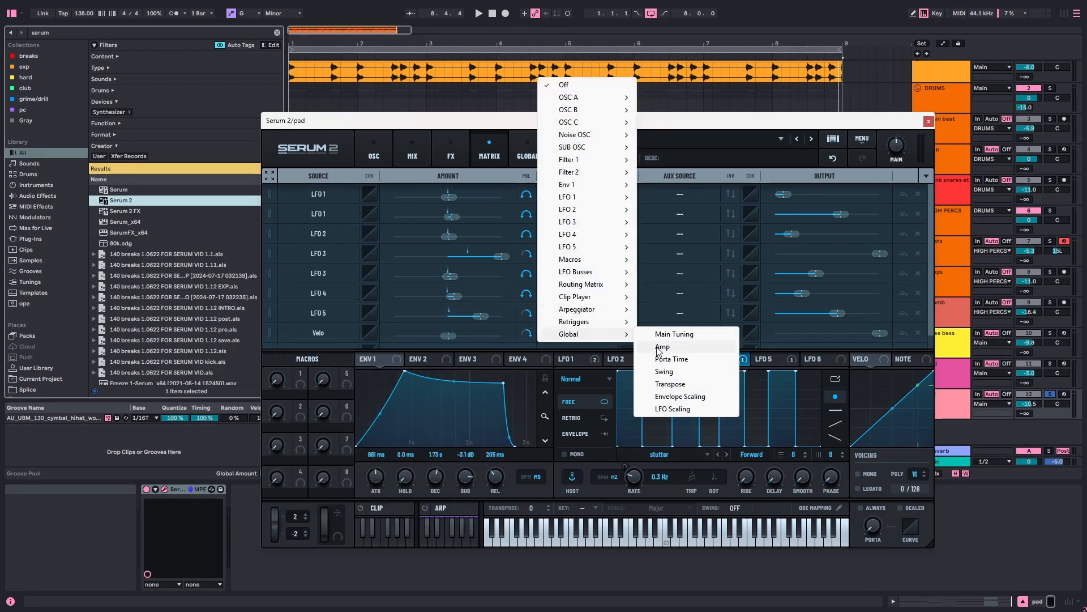
{"action": "left_click", "coordinate": [658, 346]}
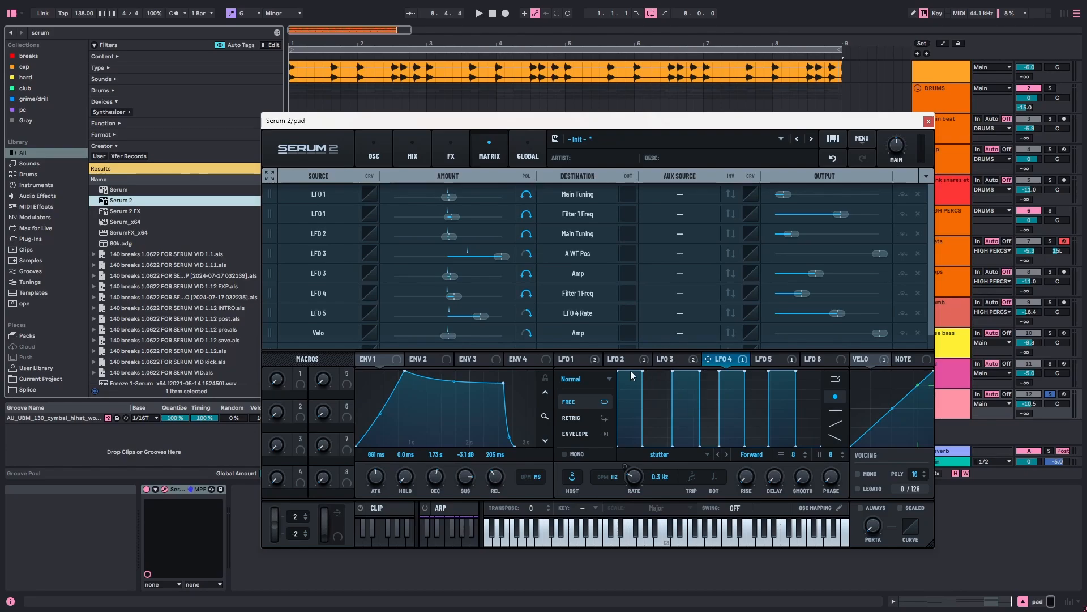
{"action": "key", "text": "space"}
{"action": "left_click_drag", "start_coordinate": [450, 338], "coordinate": [476, 338]}
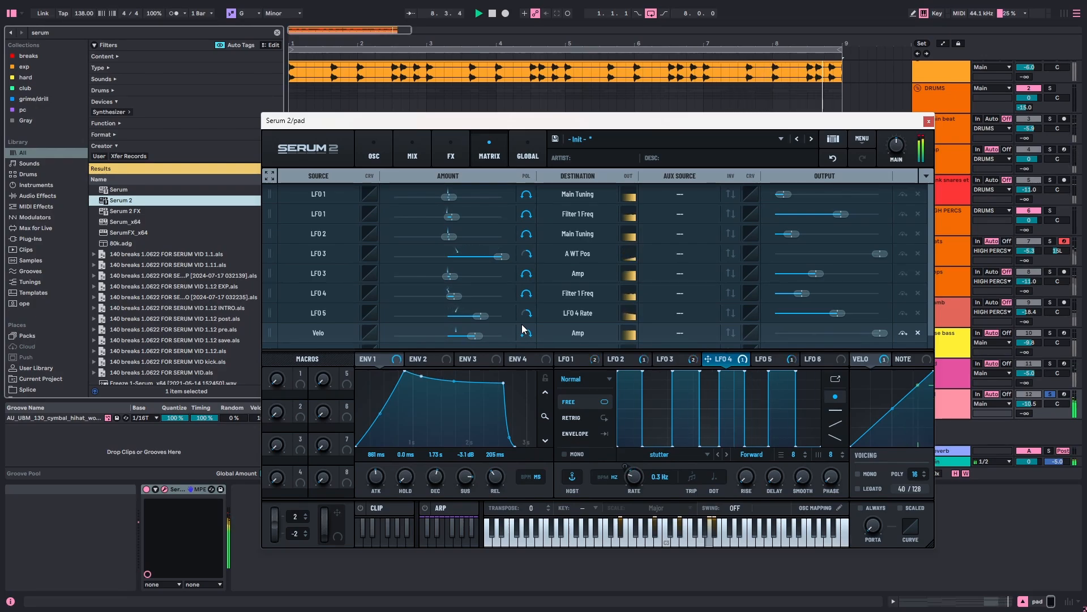
{"action": "key", "text": "space"}
Add a Hyper/Dimension effect to the main chain, enable Hyper retrigger, and adjust the Dimension size and mix during playback.
{"action": "left_click", "coordinate": [451, 150]}
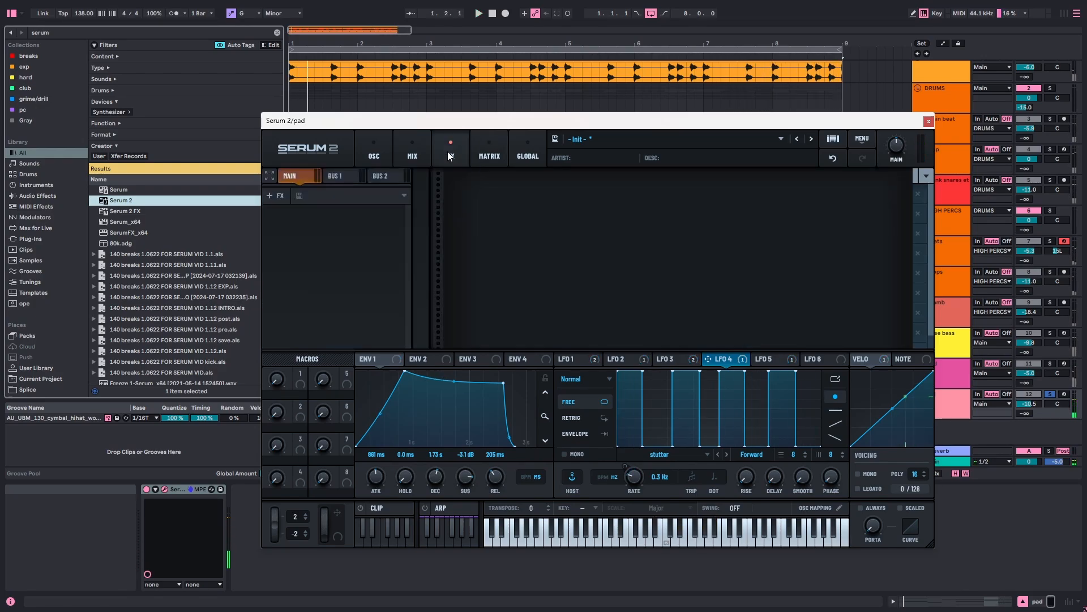
{"action": "left_click", "coordinate": [277, 197]}
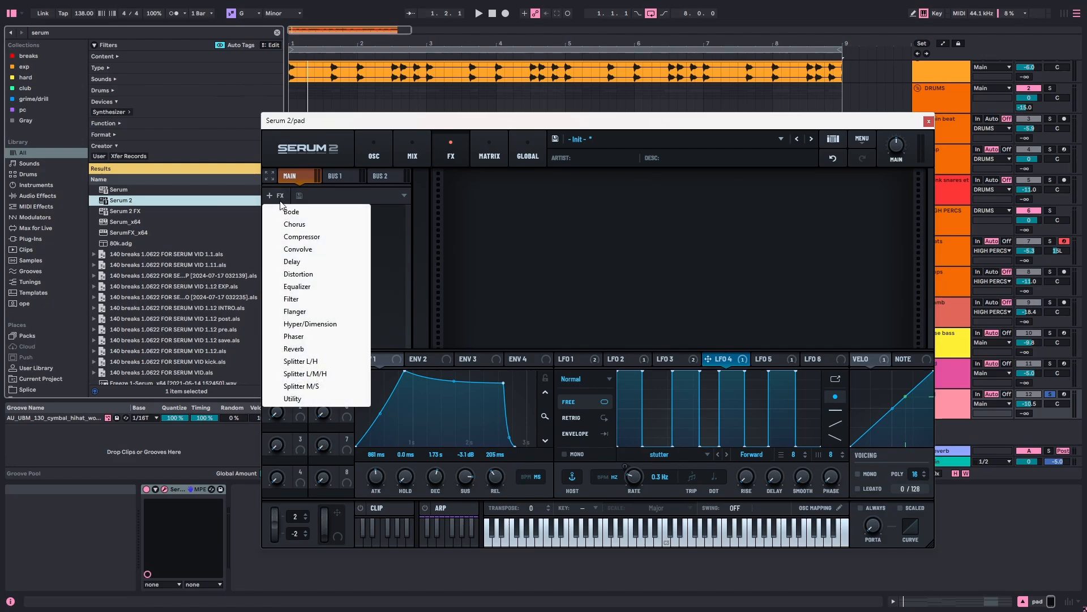
{"action": "left_click", "coordinate": [308, 323]}
{"action": "key", "text": "space"}
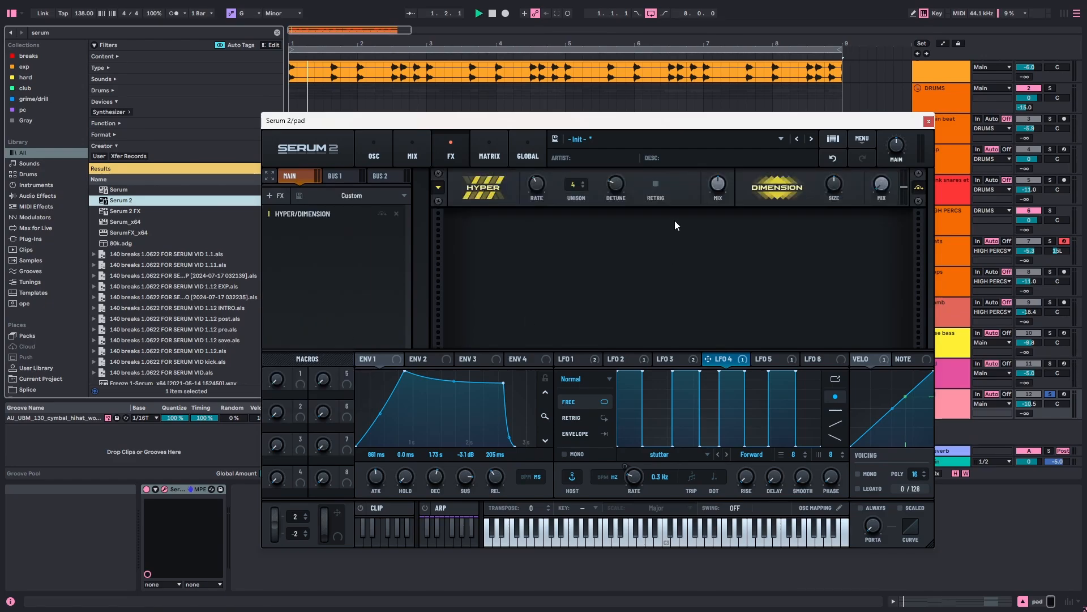
{"action": "mouse_move", "coordinate": [722, 188]}
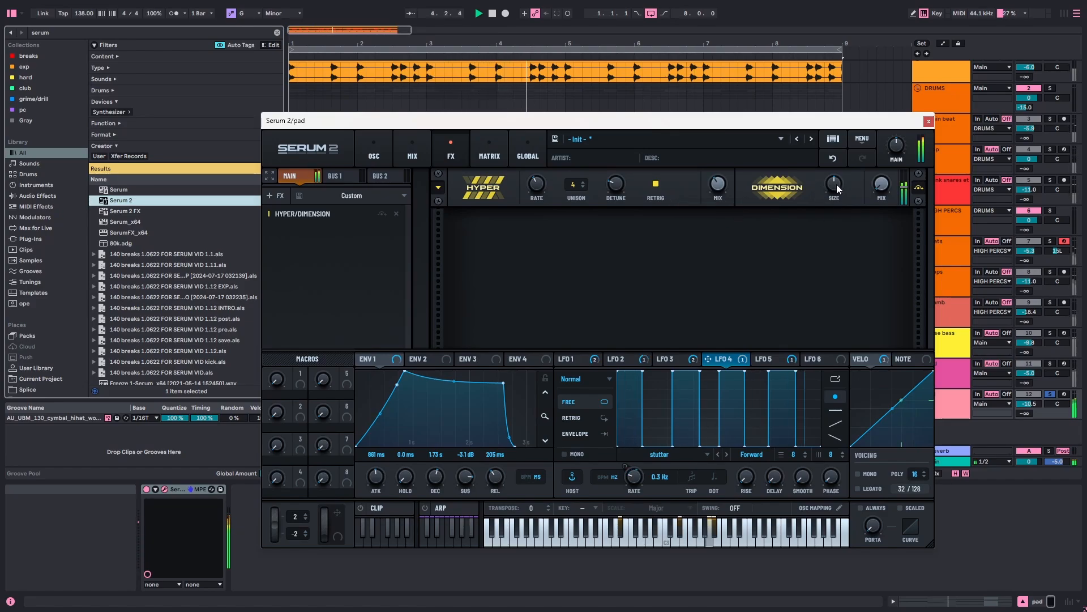
{"action": "left_click_drag", "start_coordinate": [833, 184], "coordinate": [834, 217]}
{"action": "left_click_drag", "start_coordinate": [880, 186], "coordinate": [837, 190]}
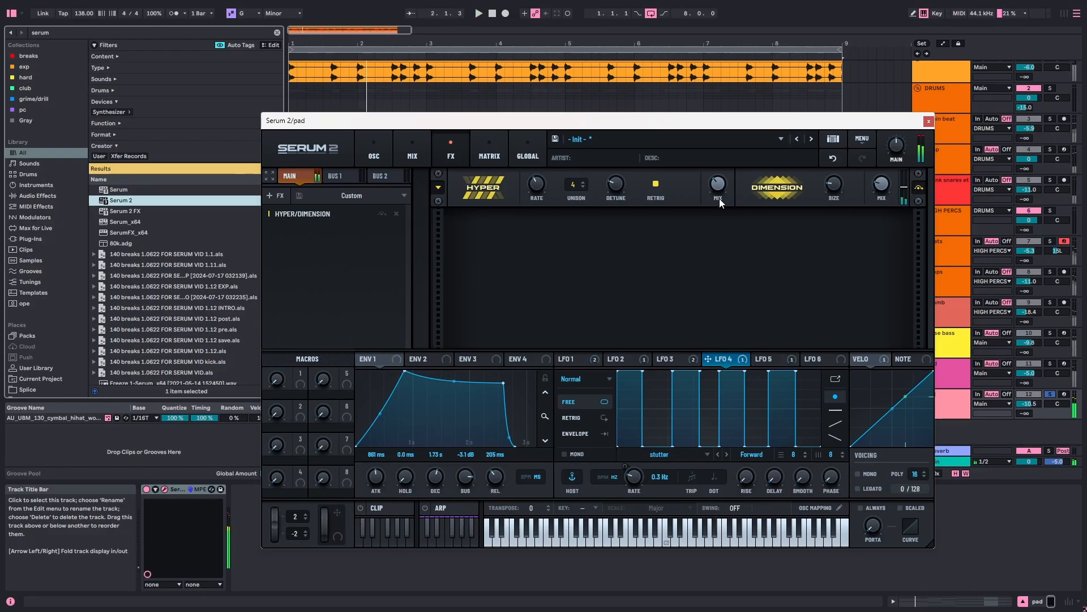
Add a Tube distortion with its low-pass filter set post, at 15128 Hz with a Q of 0.4.
{"action": "left_click", "coordinate": [279, 196]}
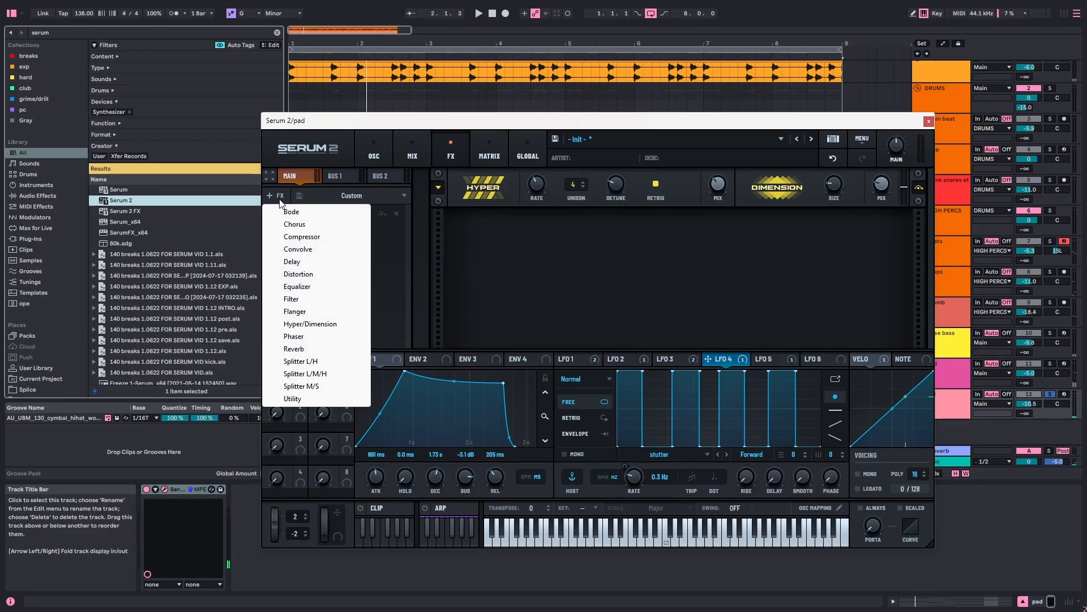
{"action": "left_click", "coordinate": [303, 274]}
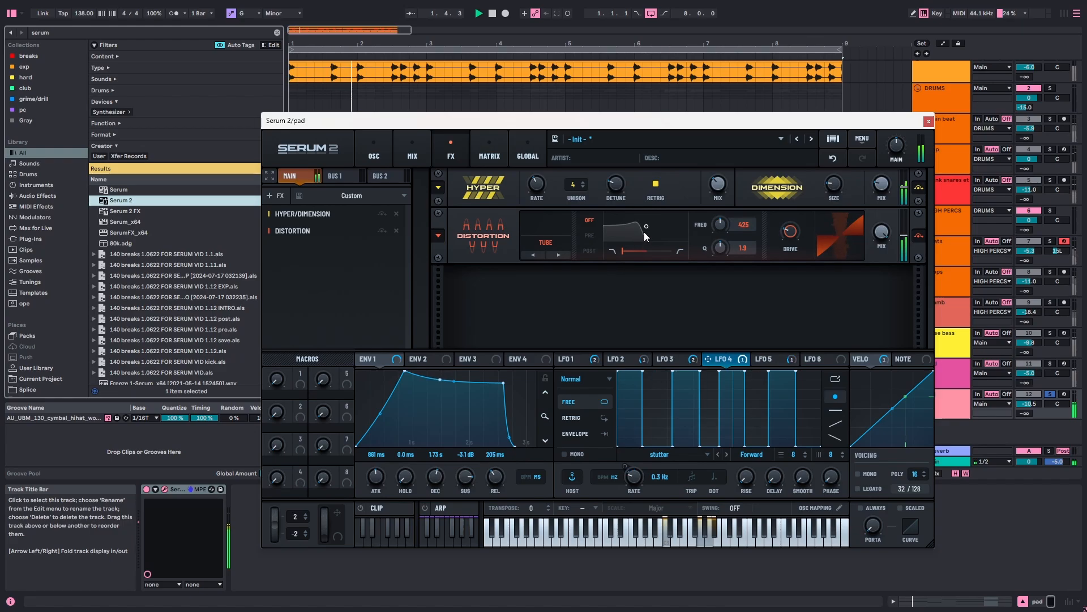
{"action": "left_click_drag", "start_coordinate": [645, 227], "coordinate": [686, 236]}
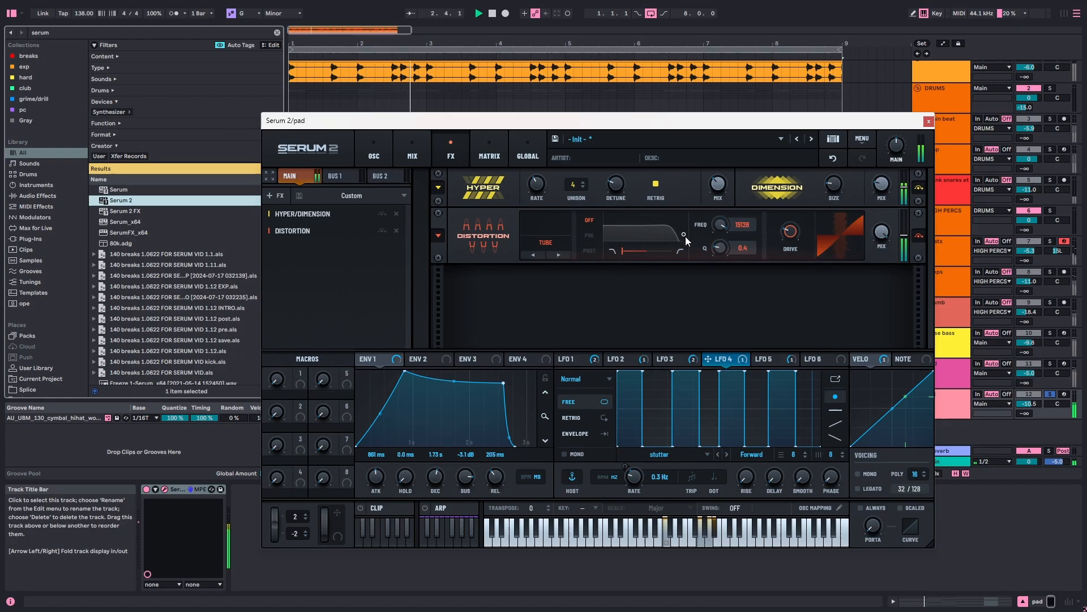
{"action": "left_click", "coordinate": [591, 250]}
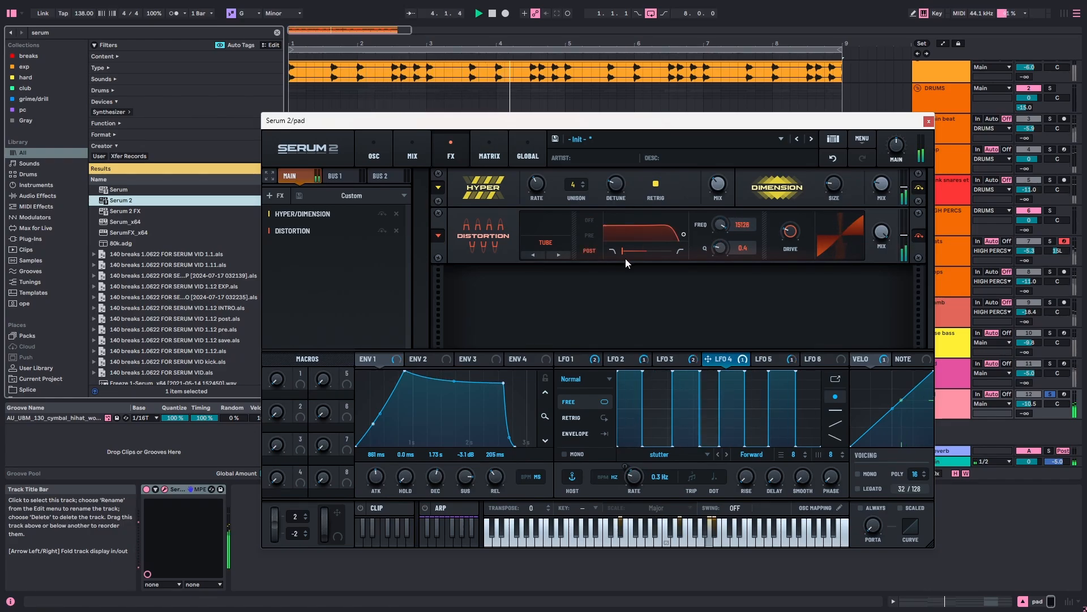
Adjust the distortion's drive and mix, and lower its filter to 13340 Hz with a Q of 0.1.
{"action": "left_click_drag", "start_coordinate": [789, 232], "coordinate": [807, 199]}
{"action": "left_click_drag", "start_coordinate": [881, 235], "coordinate": [881, 250]}
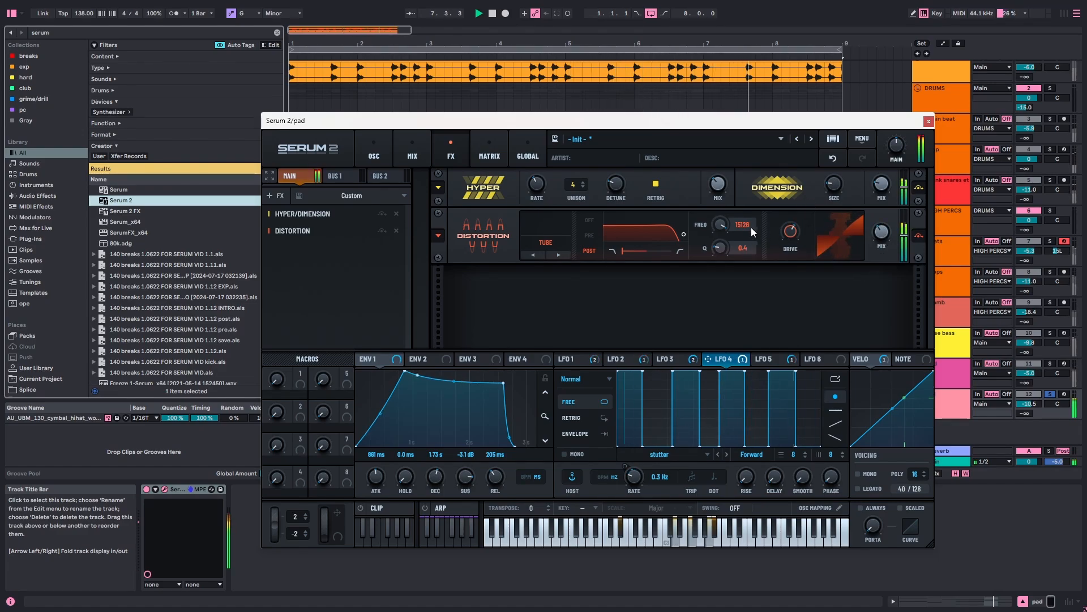
{"action": "left_click_drag", "start_coordinate": [751, 226], "coordinate": [747, 266]}
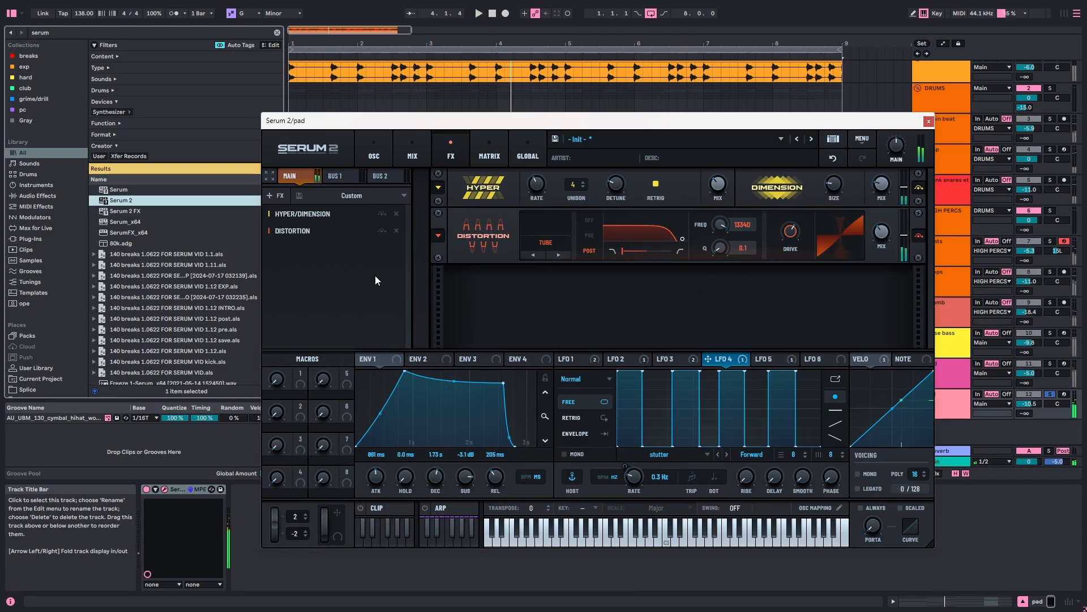
Add a Phaser effect and modulate its depth, frequency and feedback with LFO 5 while listening to the pad.
{"action": "left_click", "coordinate": [274, 196]}
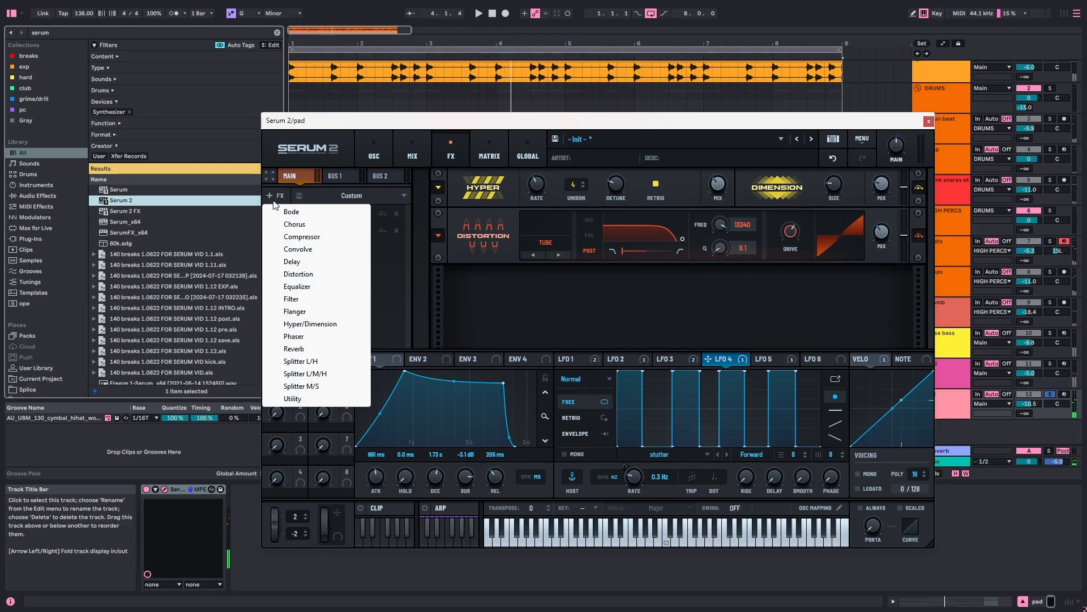
{"action": "left_click", "coordinate": [301, 337]}
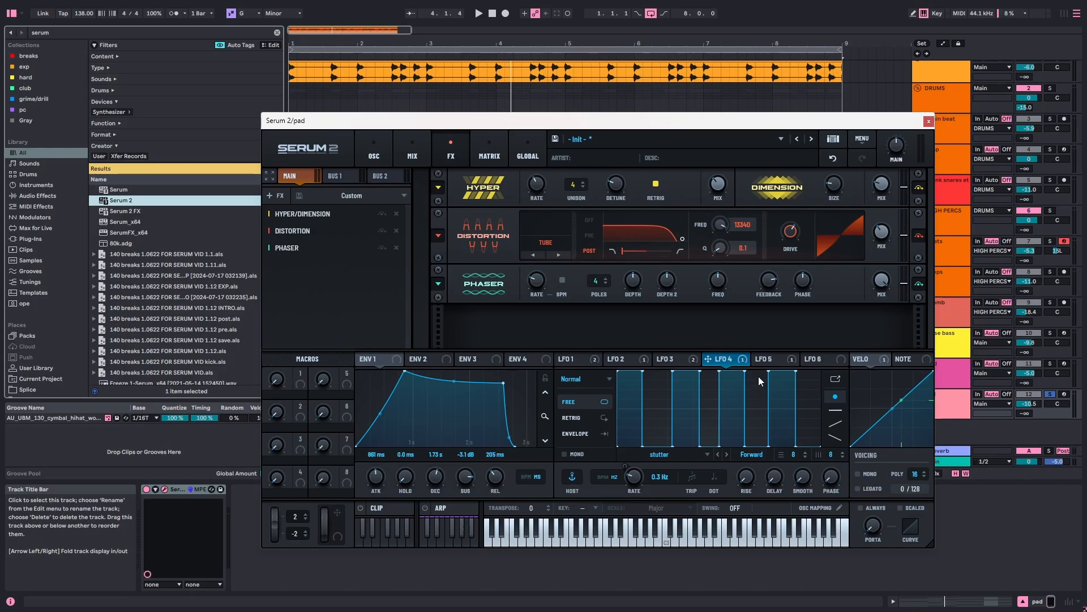
{"action": "left_click", "coordinate": [767, 363]}
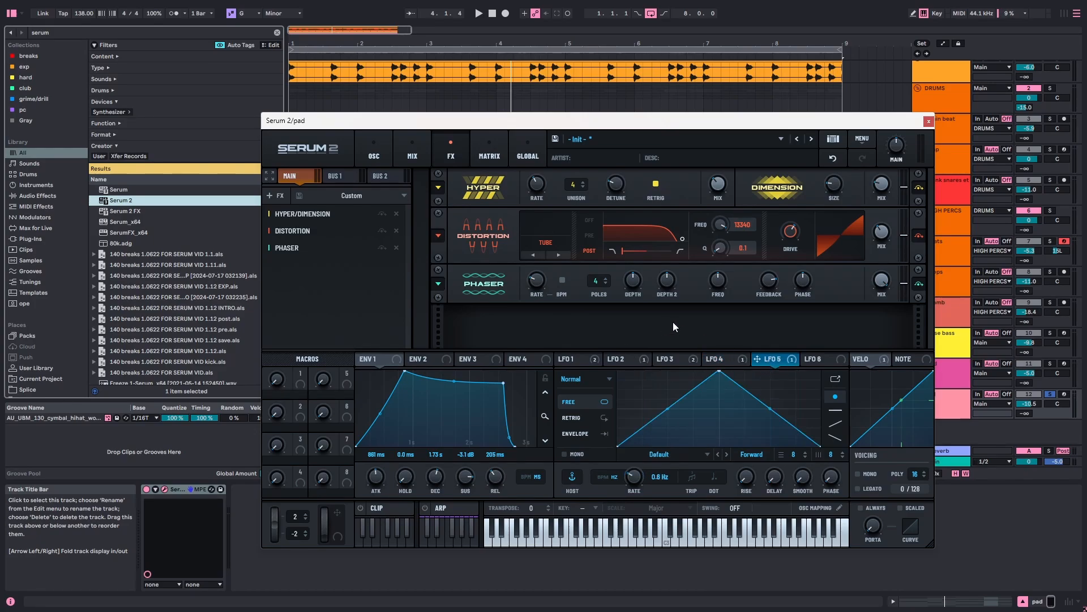
{"action": "key", "text": "space"}
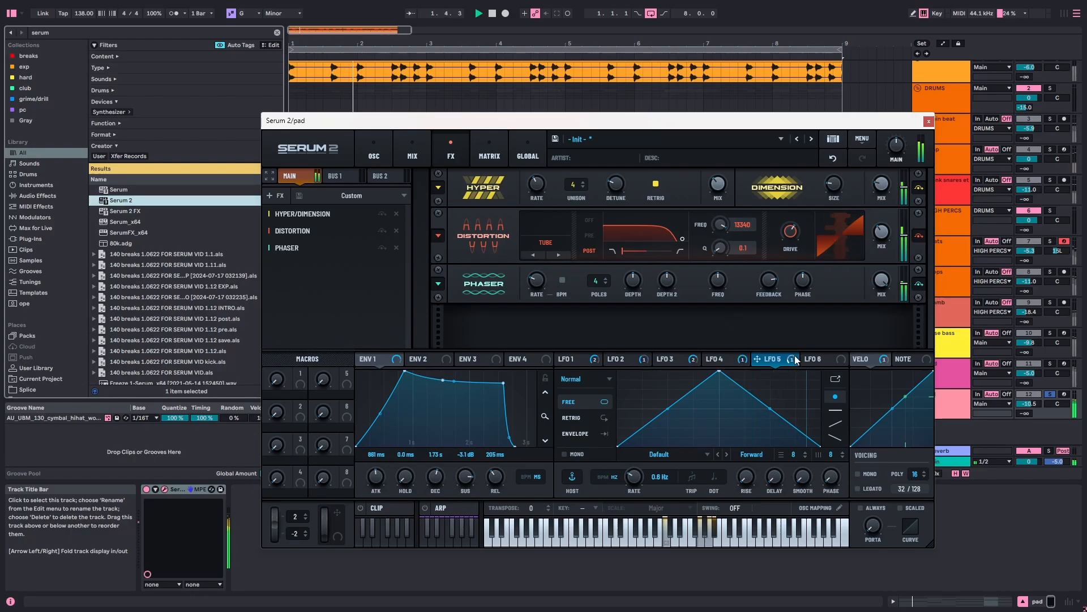
{"action": "left_click_drag", "start_coordinate": [756, 358], "coordinate": [633, 282]}
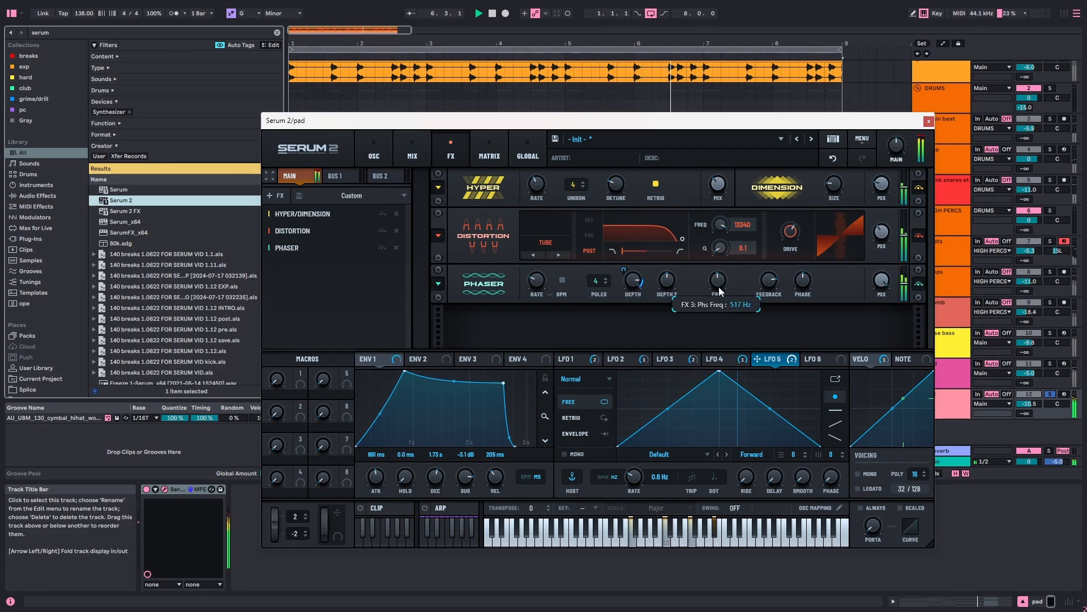
{"action": "left_click_drag", "start_coordinate": [757, 358], "coordinate": [718, 280]}
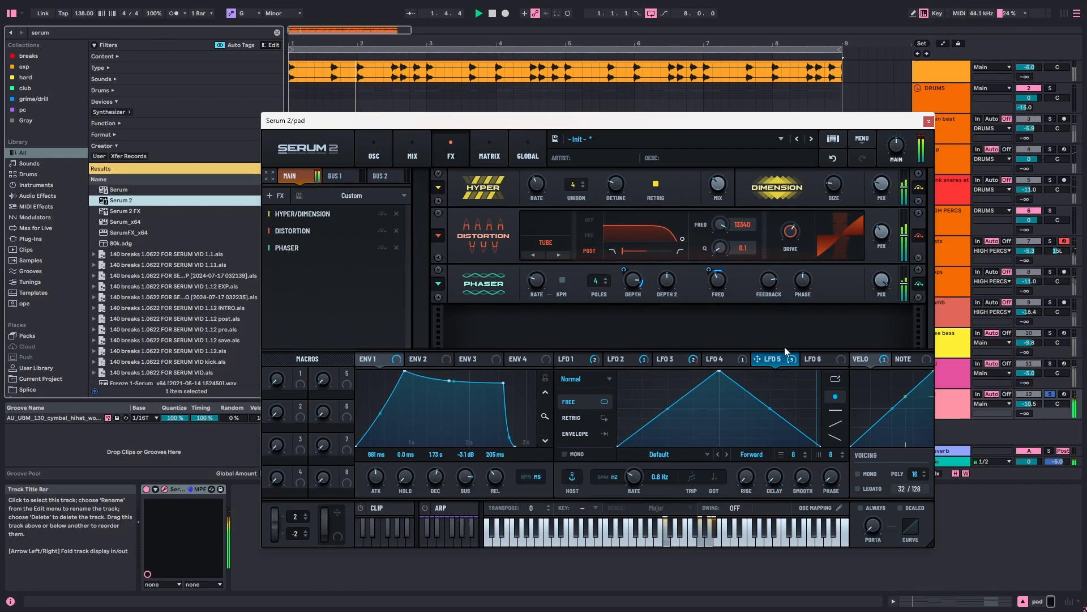
{"action": "left_click_drag", "start_coordinate": [785, 351], "coordinate": [771, 287]}
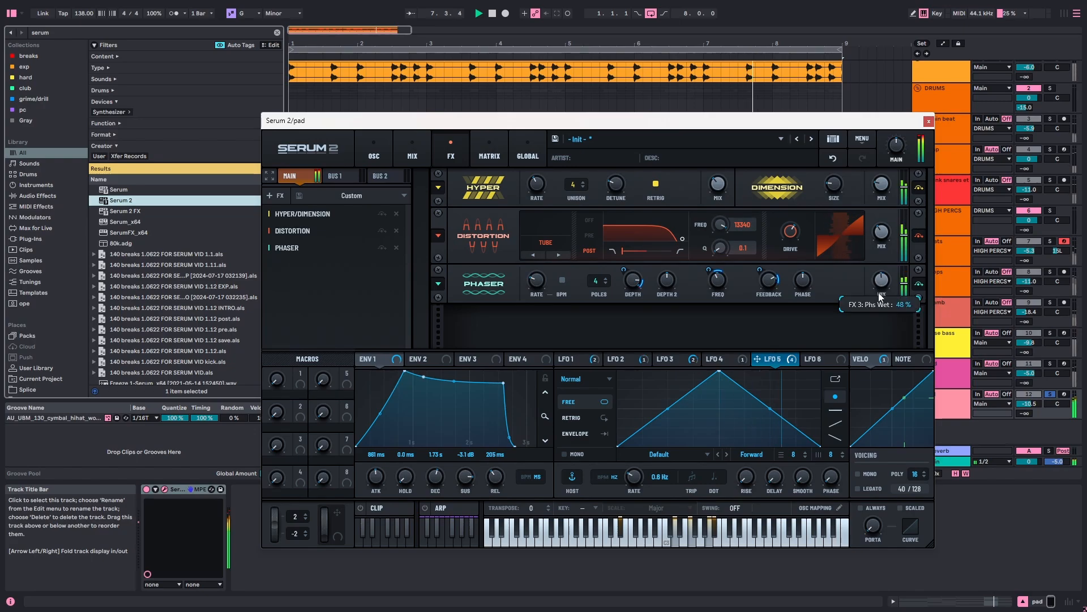
{"action": "mouse_move", "coordinate": [881, 287]}
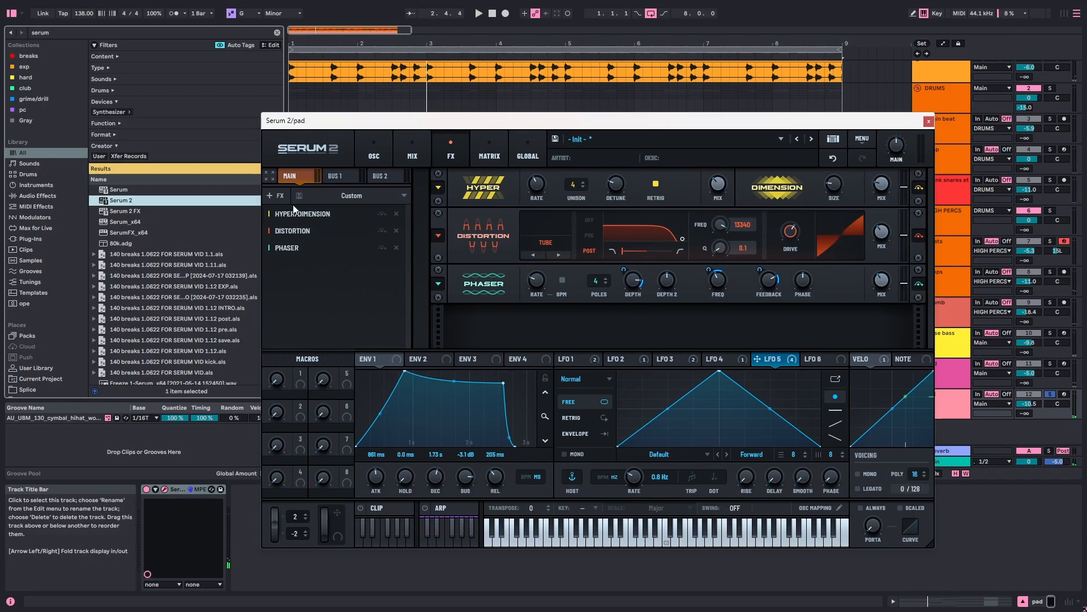
Add an Equalizer and turn its low band into a high-pass at 266 Hz with a Q of 43 during playback.
{"action": "left_click", "coordinate": [277, 195]}
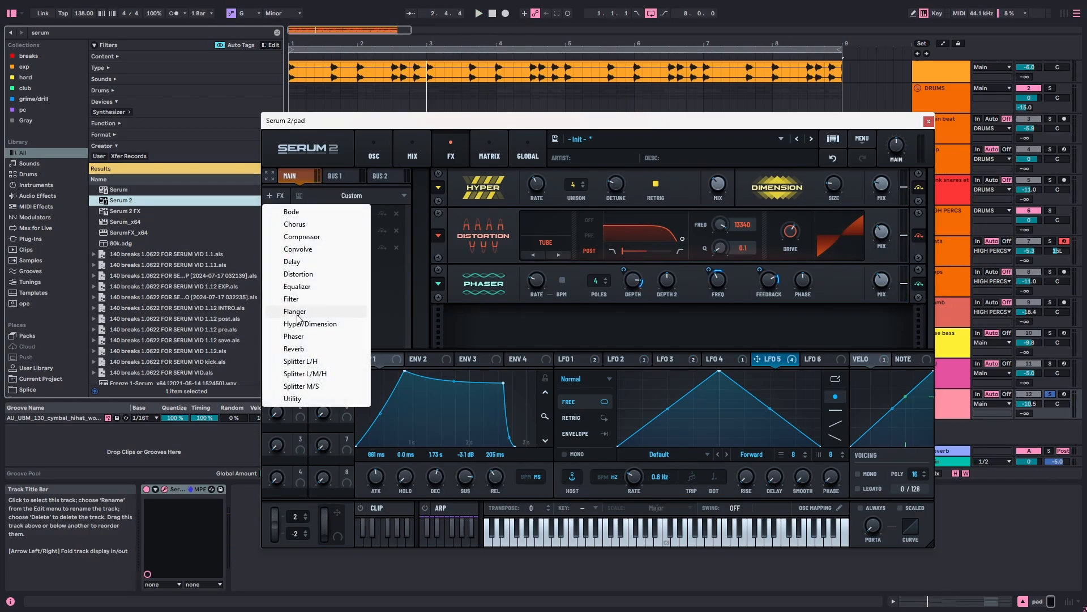
{"action": "left_click", "coordinate": [297, 286]}
{"action": "key", "text": "space"}
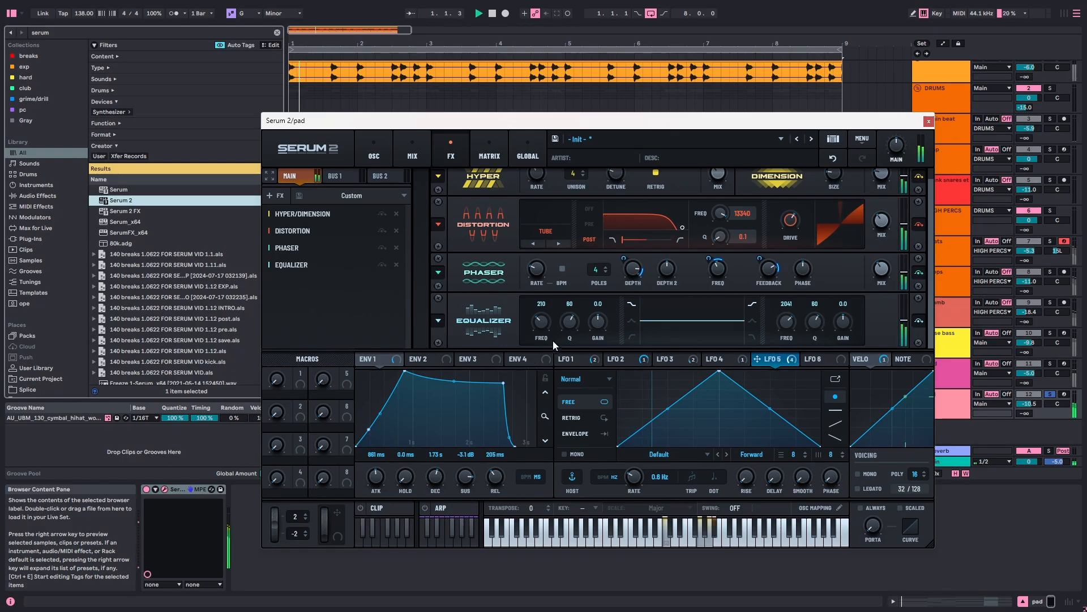
{"action": "left_click", "coordinate": [632, 336]}
{"action": "mouse_move", "coordinate": [569, 322]}
{"action": "left_mouse_down"}
{"action": "mouse_move", "coordinate": [573, 348]}
{"action": "mouse_move", "coordinate": [555, 323]}
{"action": "left_mouse_up"}
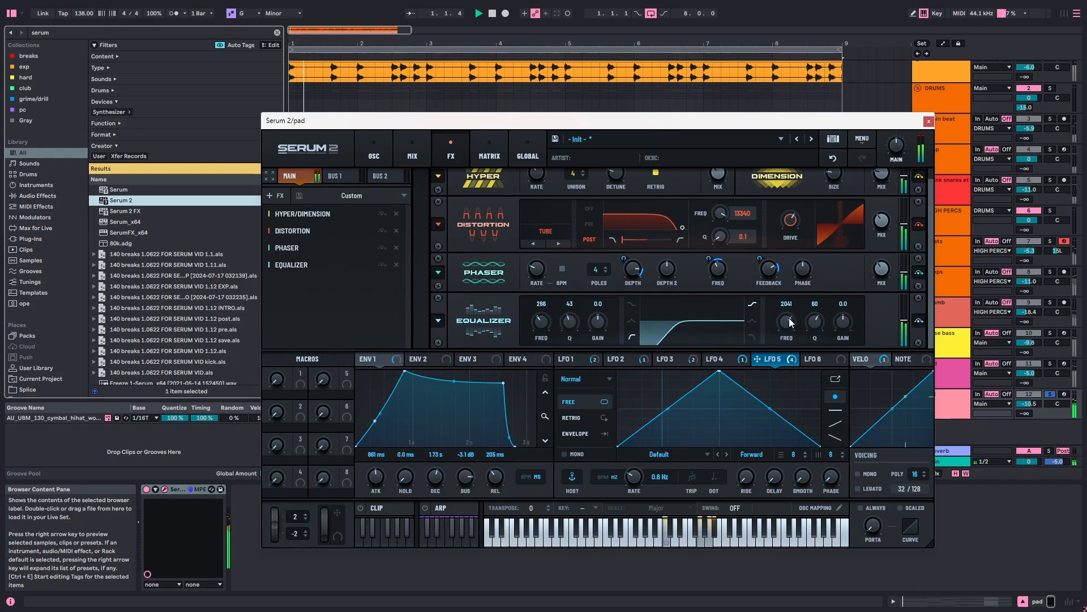
Raise the equalizer's high-pass cutoff to 300 Hz and set the high band's frequency to 1558 Hz.
{"action": "left_click_drag", "start_coordinate": [786, 321], "coordinate": [791, 326]}
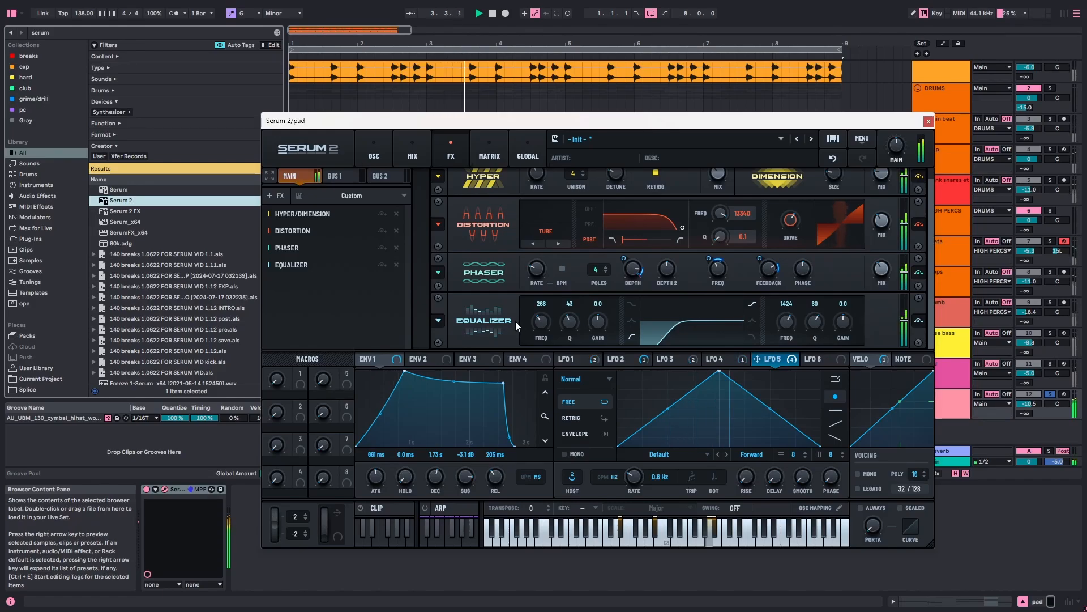
{"action": "left_click_drag", "start_coordinate": [539, 327], "coordinate": [539, 321]}
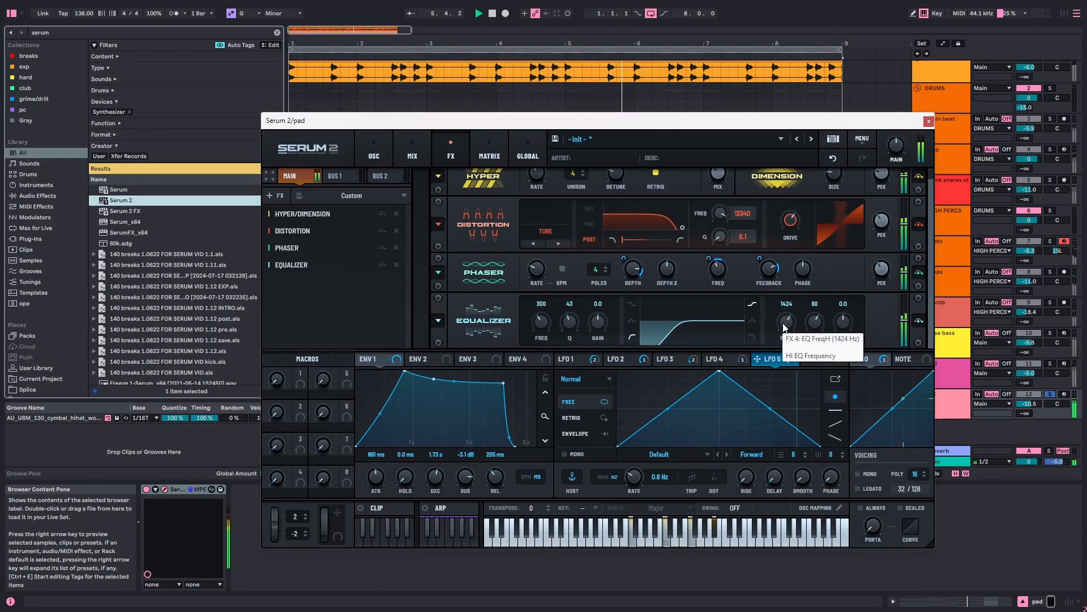
{"action": "left_click_drag", "start_coordinate": [783, 324], "coordinate": [784, 322]}
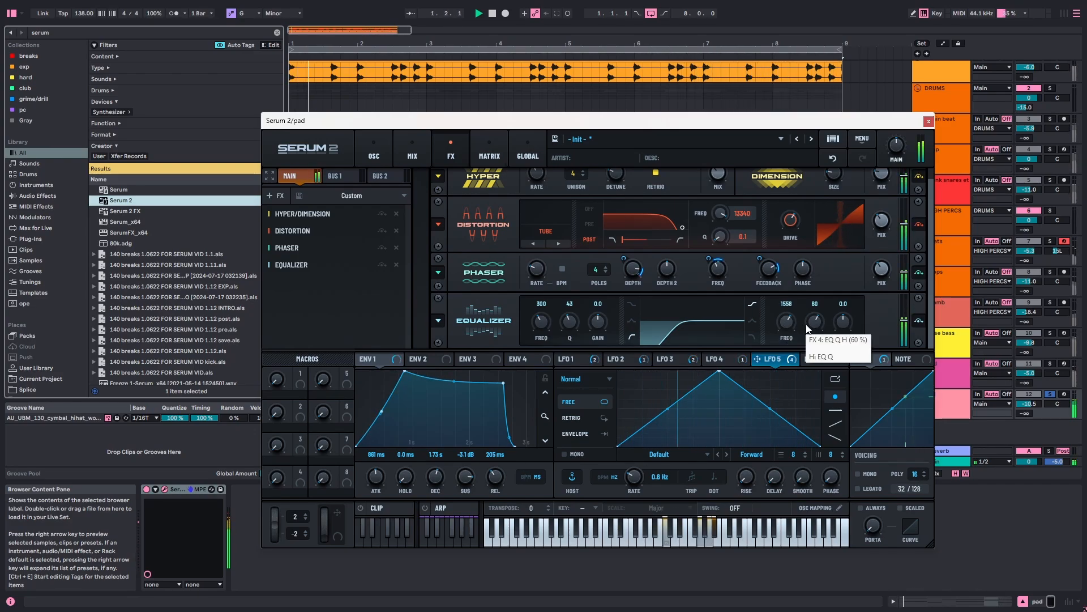
Set the equalizer's high band to the peak shape with a Q of 58 and a gain of -6.3 during playback.
{"action": "left_click_drag", "start_coordinate": [813, 320], "coordinate": [838, 332]}
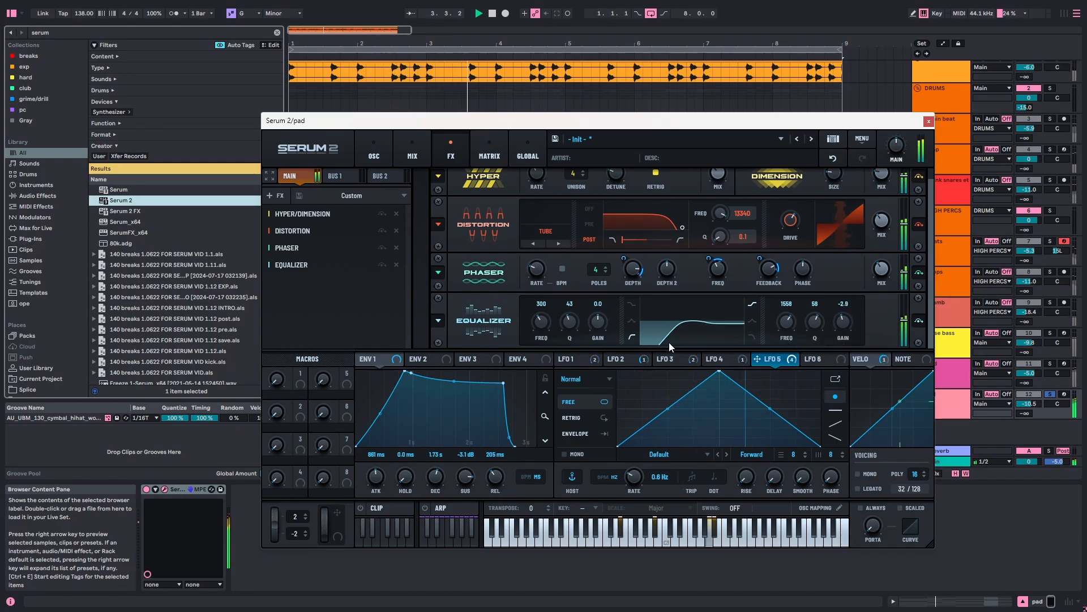
{"action": "left_click", "coordinate": [751, 321]}
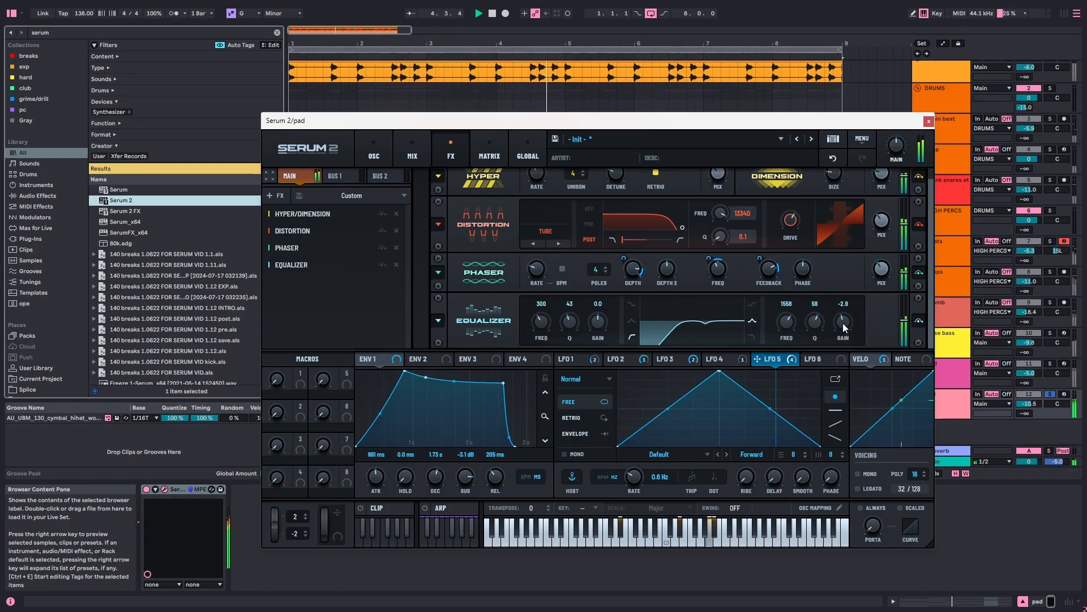
{"action": "left_click_drag", "start_coordinate": [844, 322], "coordinate": [847, 333]}
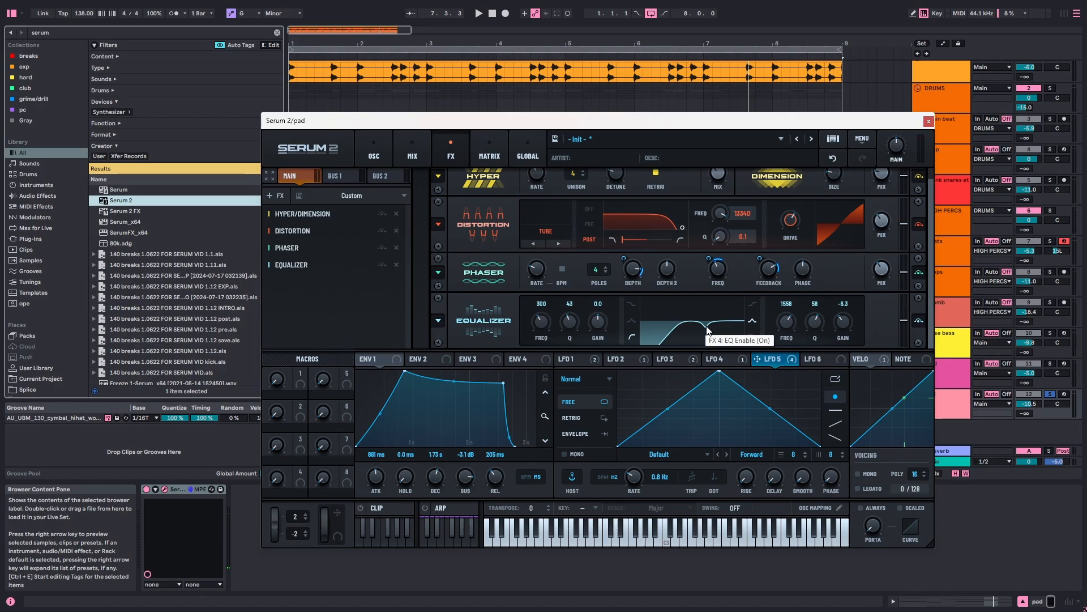
Add a Reverb effect in Hall mode with a low cut of 14 and a 20% mix while listening to the pad.
{"action": "left_click", "coordinate": [280, 196]}
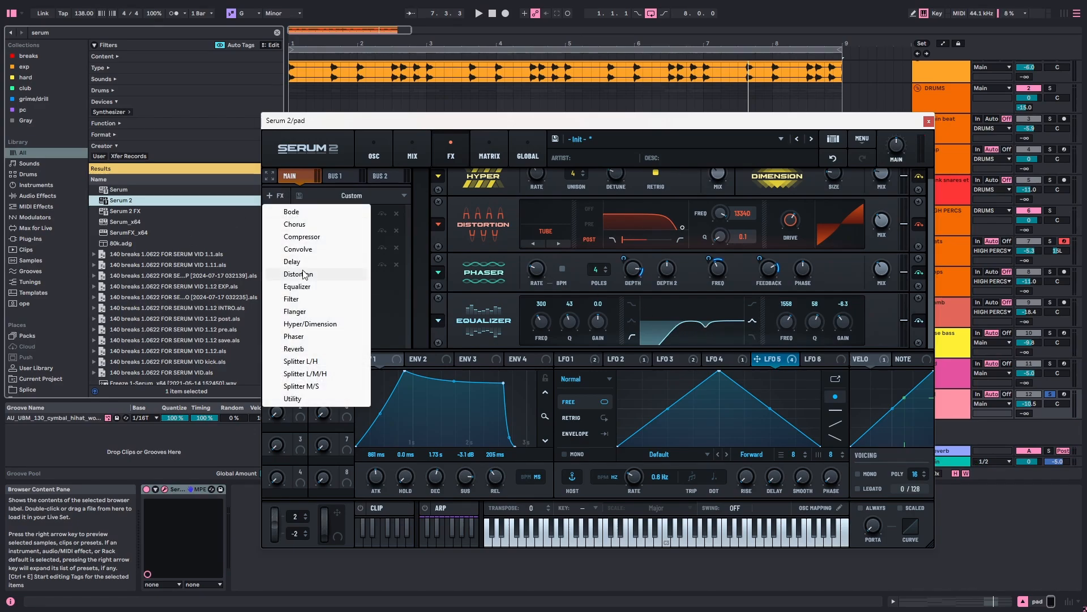
{"action": "left_click", "coordinate": [308, 349]}
{"action": "key", "text": "space"}
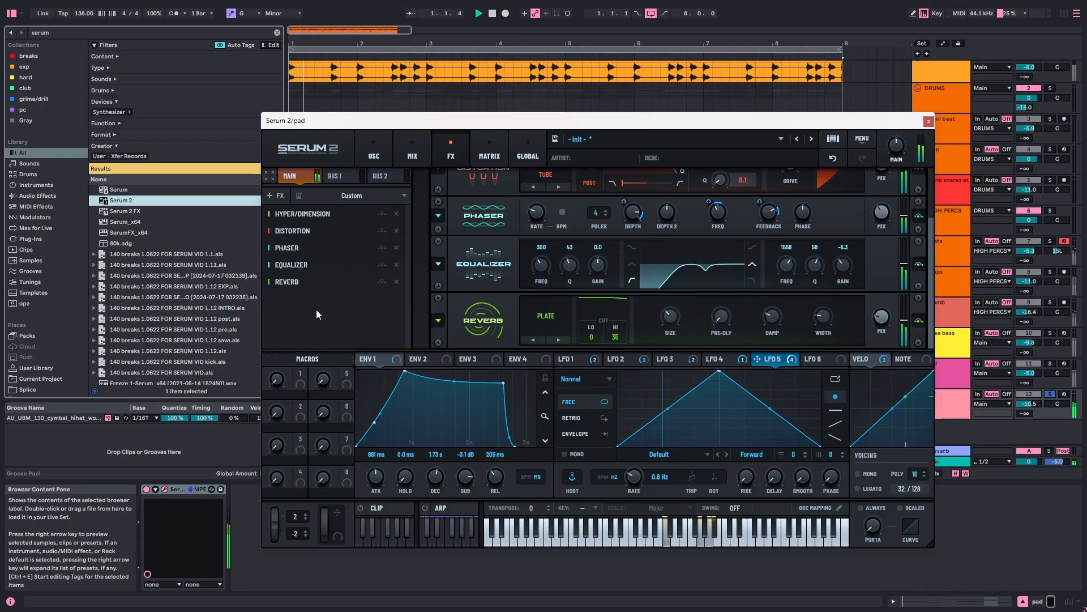
{"action": "left_click", "coordinate": [562, 342]}
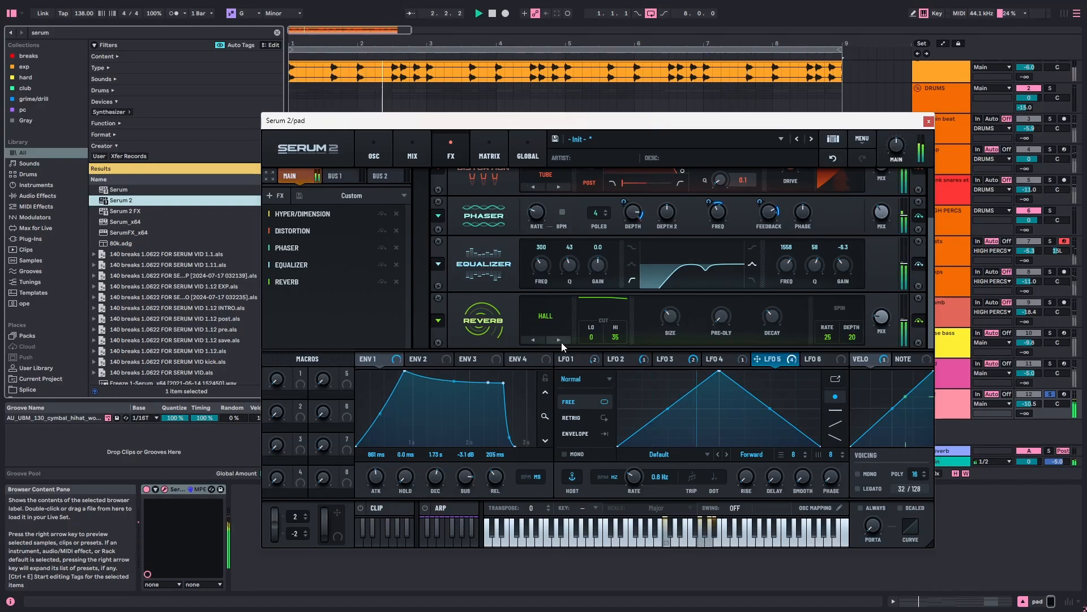
{"action": "left_click_drag", "start_coordinate": [593, 342], "coordinate": [599, 323]}
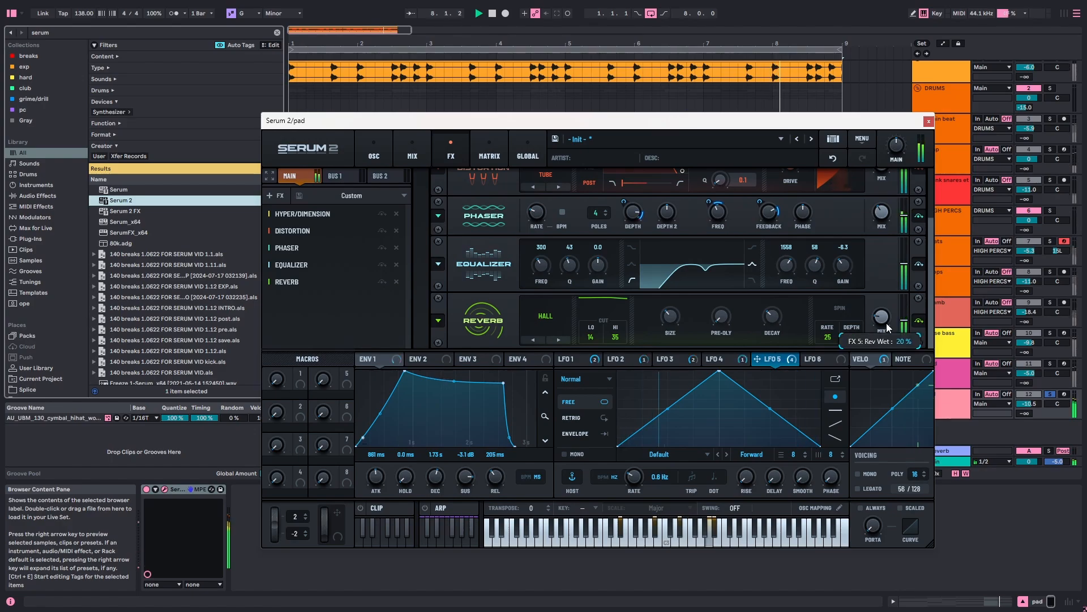
{"action": "left_click_drag", "start_coordinate": [725, 317], "coordinate": [734, 286]}
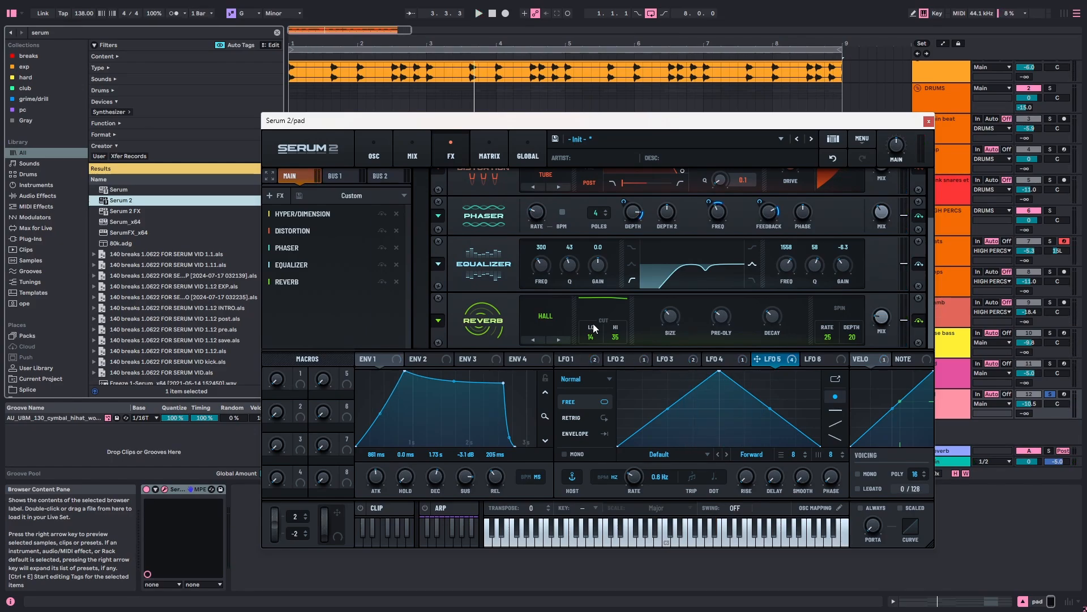
Assign Macro 1 to the phaser's mix at 35% and rename the macro PHASER MIX.
{"action": "left_click_drag", "start_coordinate": [300, 375], "coordinate": [876, 218]}
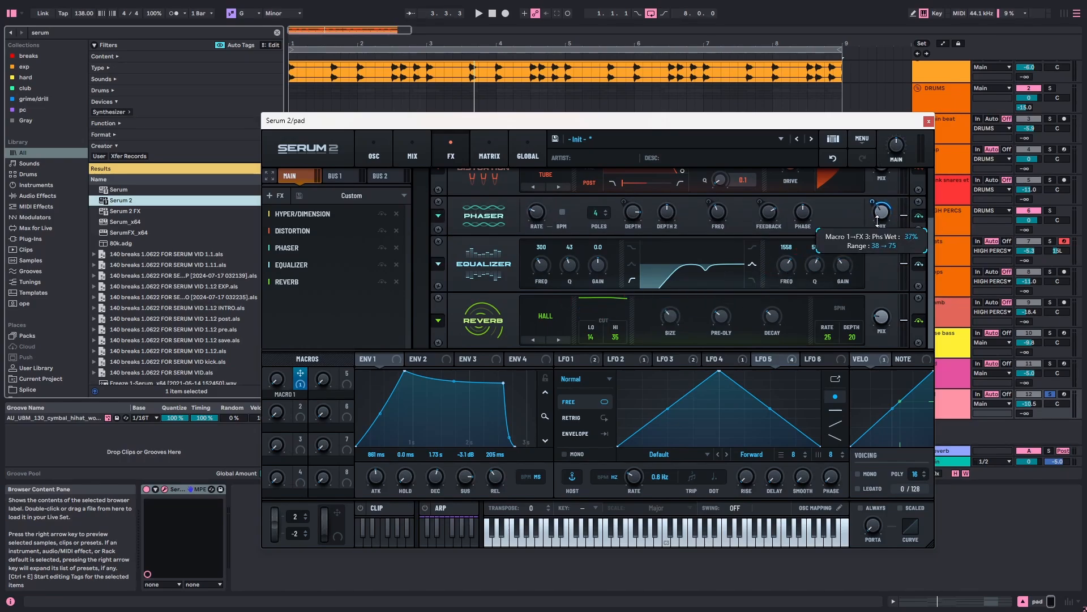
{"action": "key", "text": "space"}
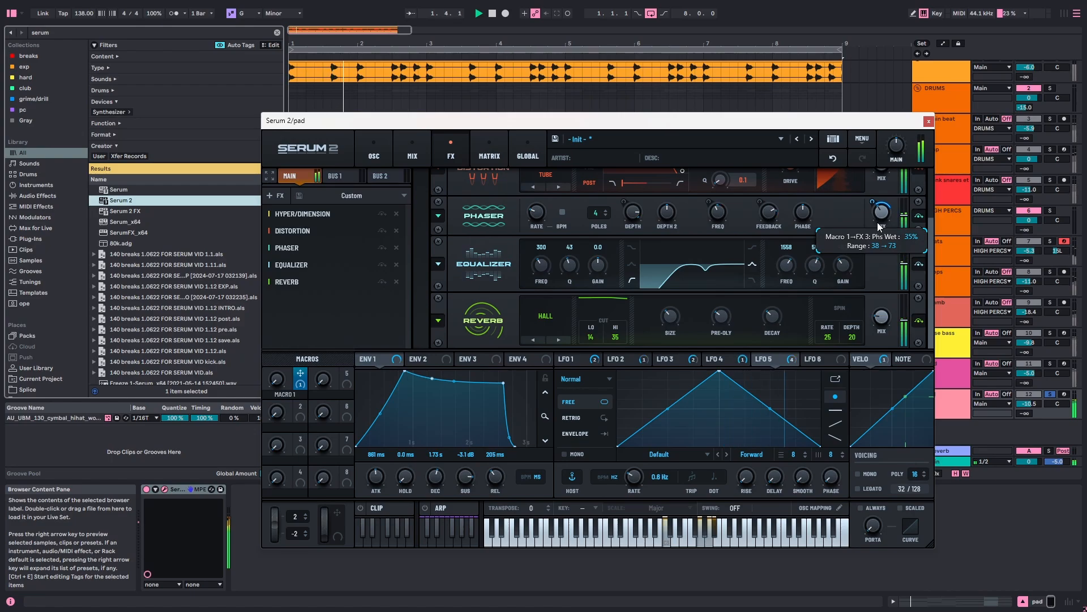
{"action": "double_click", "coordinate": [305, 401]}
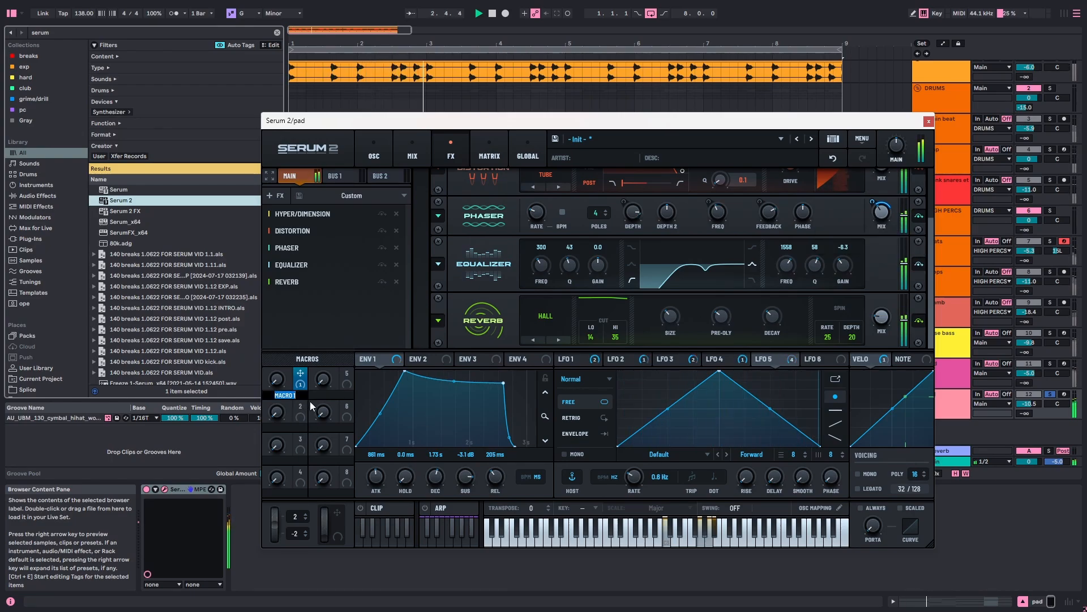
{"action": "key", "text": "Caps_Lock"}
{"action": "type", "text": "PHASER MIX"}
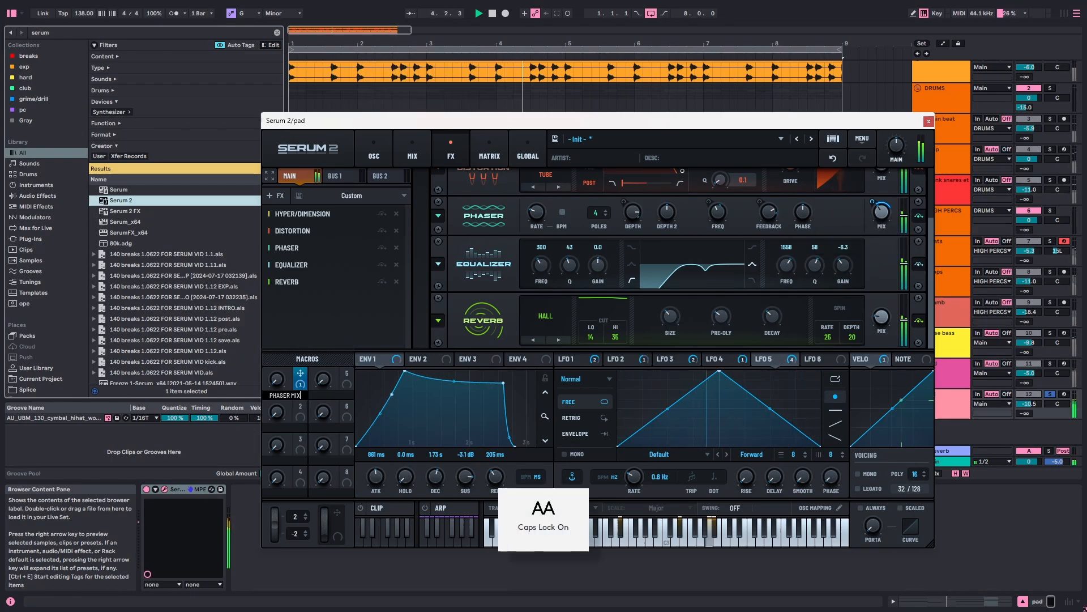
{"action": "key", "text": "Return"}
{"action": "key", "text": "space"}
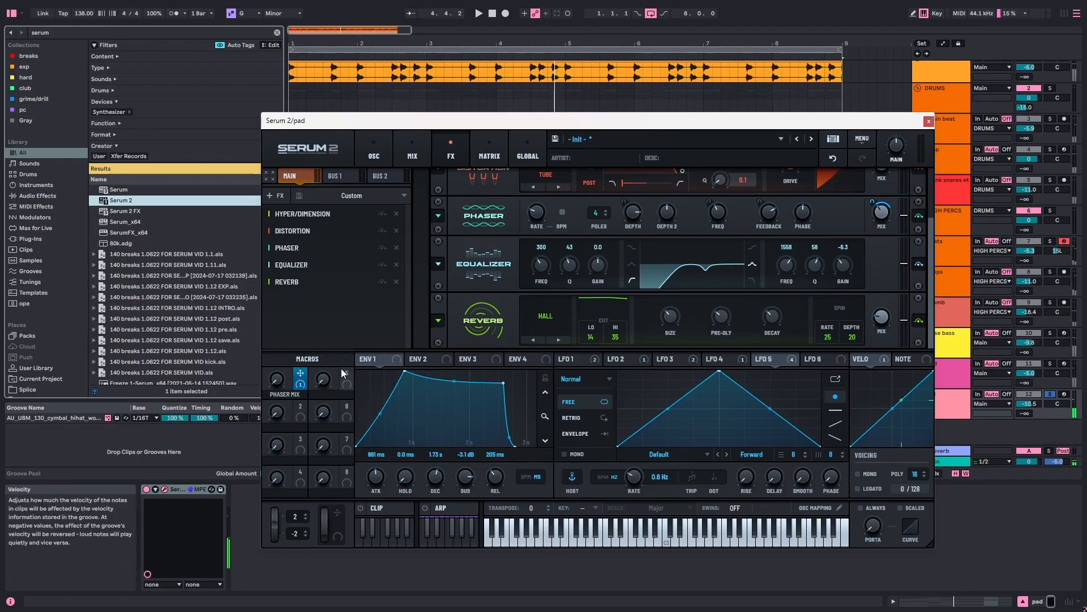
Assign Macro 2 to the reverb's mix and rename the macro VERB MIX.
{"action": "left_click_drag", "start_coordinate": [301, 406], "coordinate": [884, 324]}
{"action": "mouse_move", "coordinate": [876, 332]}
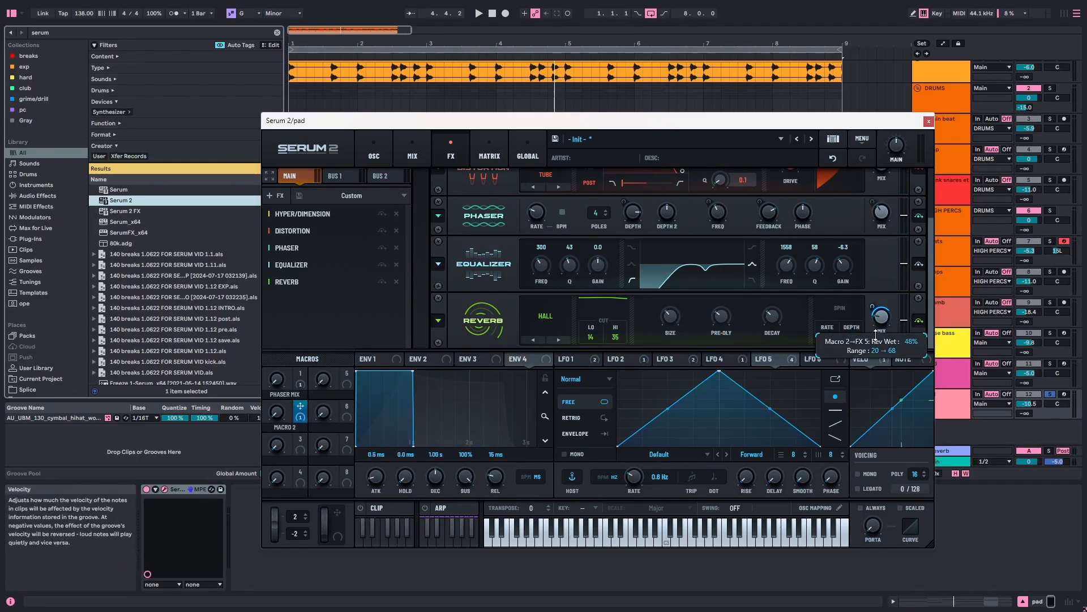
{"action": "key", "text": "space"}
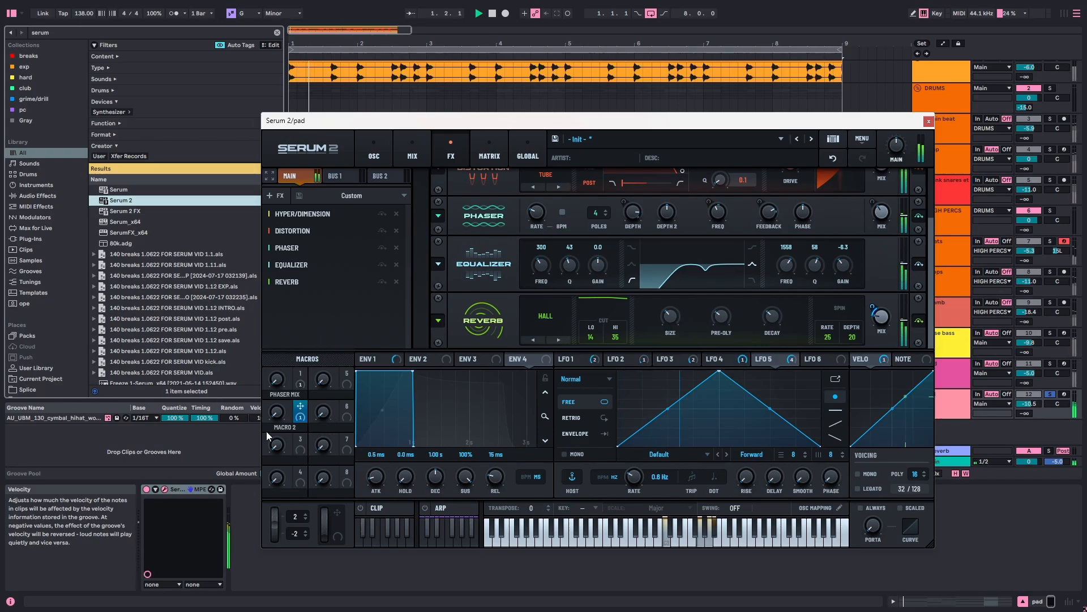
{"action": "double_click", "coordinate": [285, 427]}
{"action": "type", "text": "VERB MIX"}
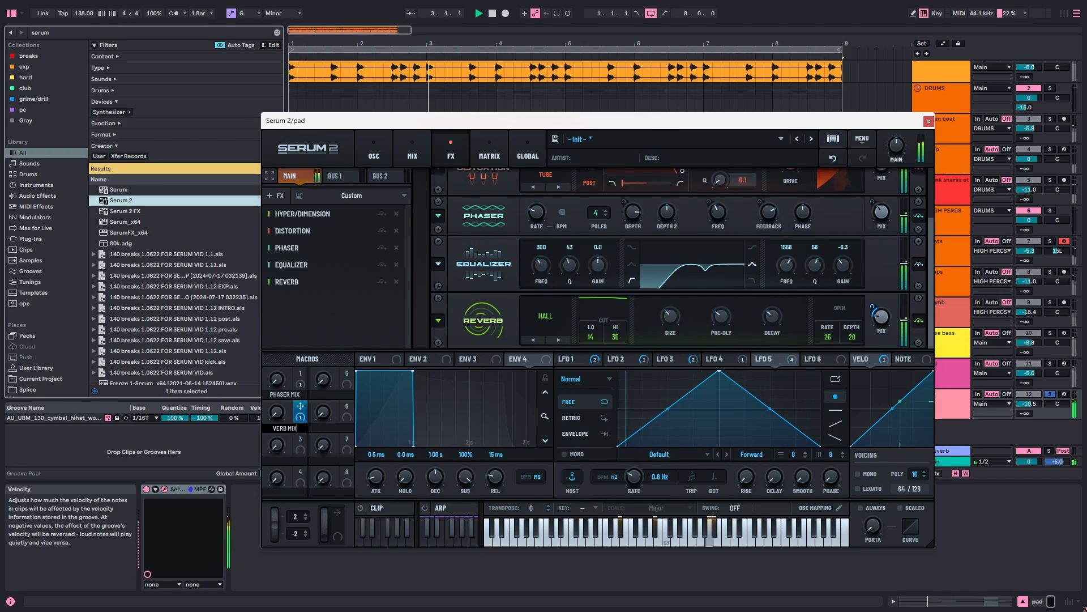
{"action": "key", "text": "Return"}
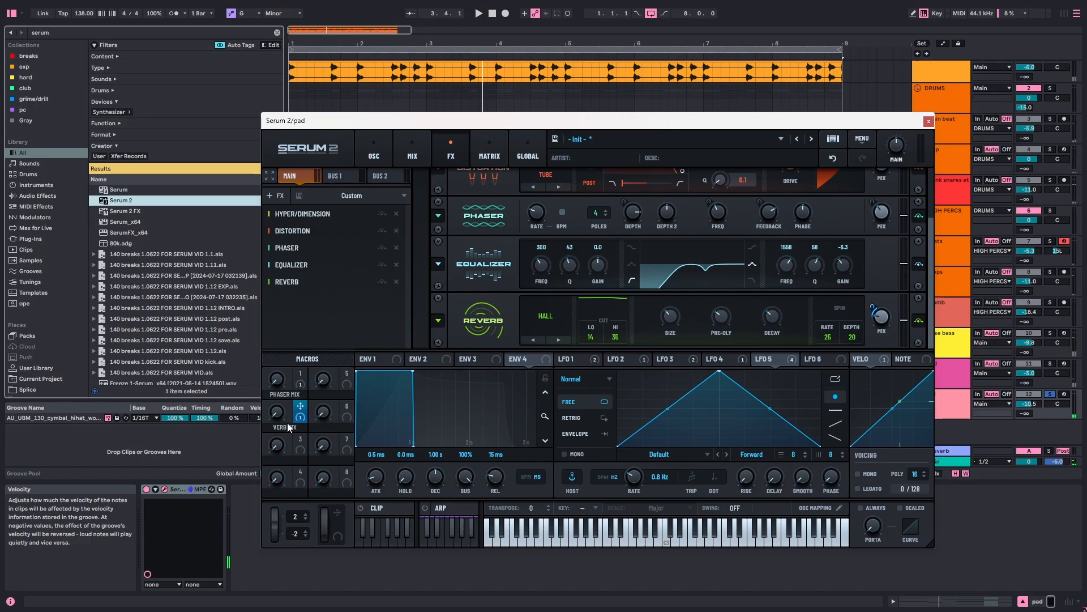
Assign Macro 3 to the Filter 1 cutoff at 7% and rename the macro FILTER OPEN.
{"action": "left_click", "coordinate": [382, 156]}
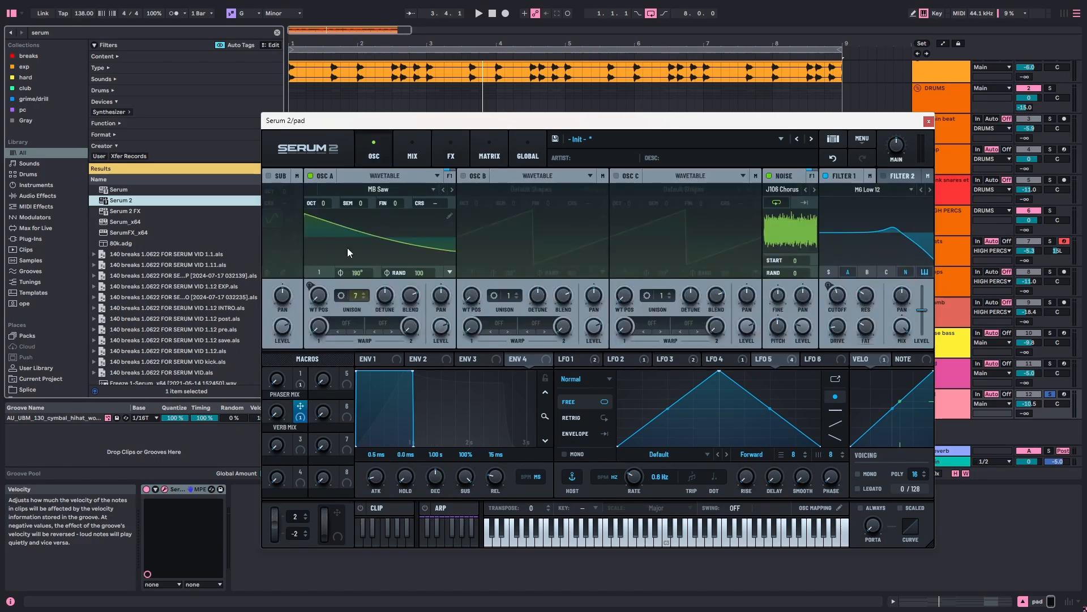
{"action": "left_click_drag", "start_coordinate": [300, 441], "coordinate": [832, 322]}
{"action": "key", "text": "space"}
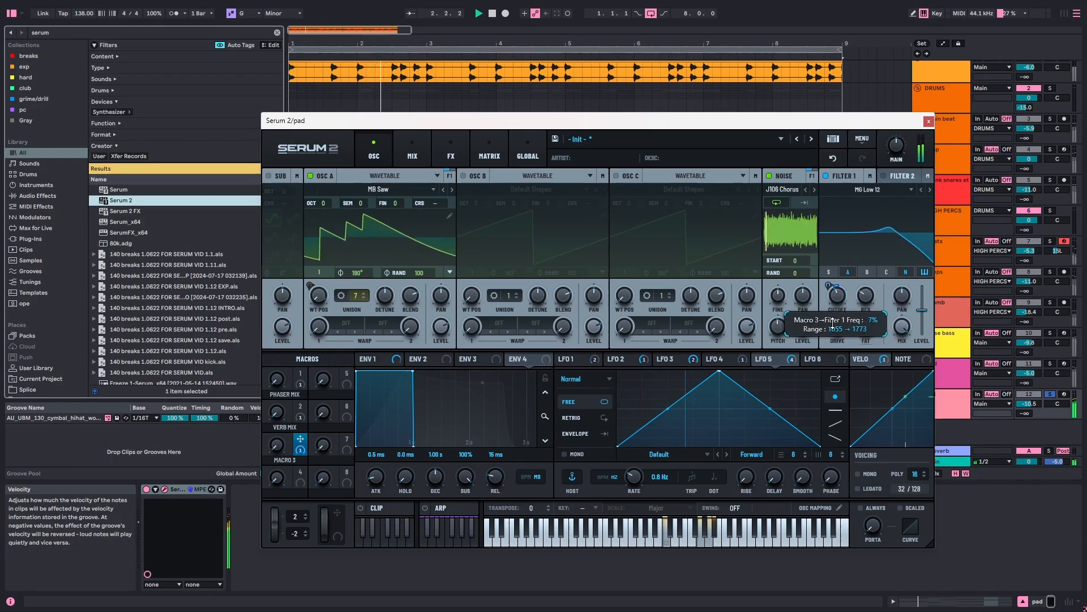
{"action": "double_click", "coordinate": [282, 460]}
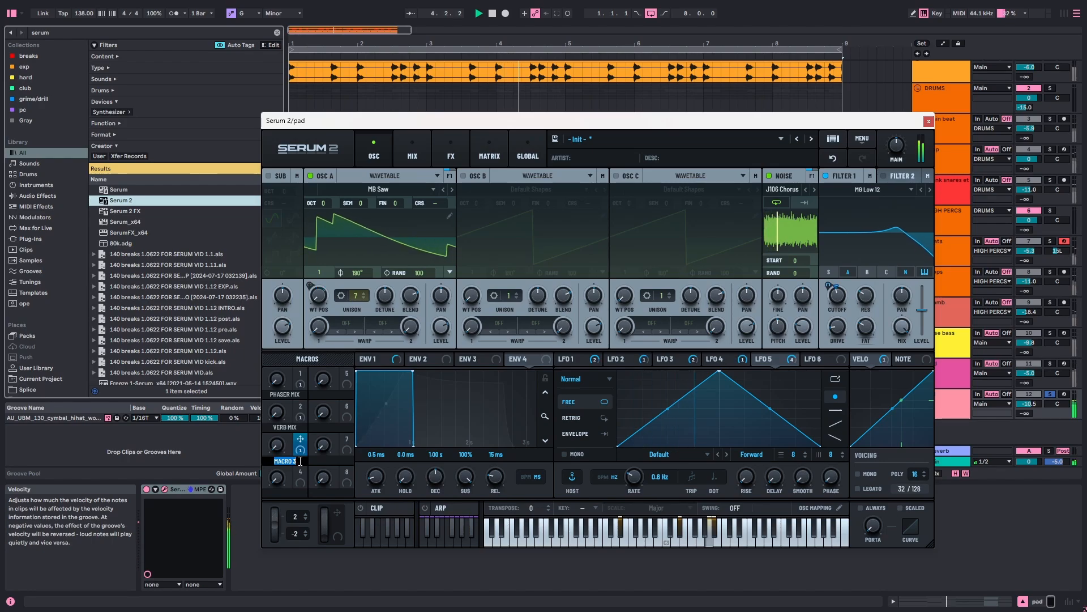
{"action": "type", "text": "FILTER OPEN"}
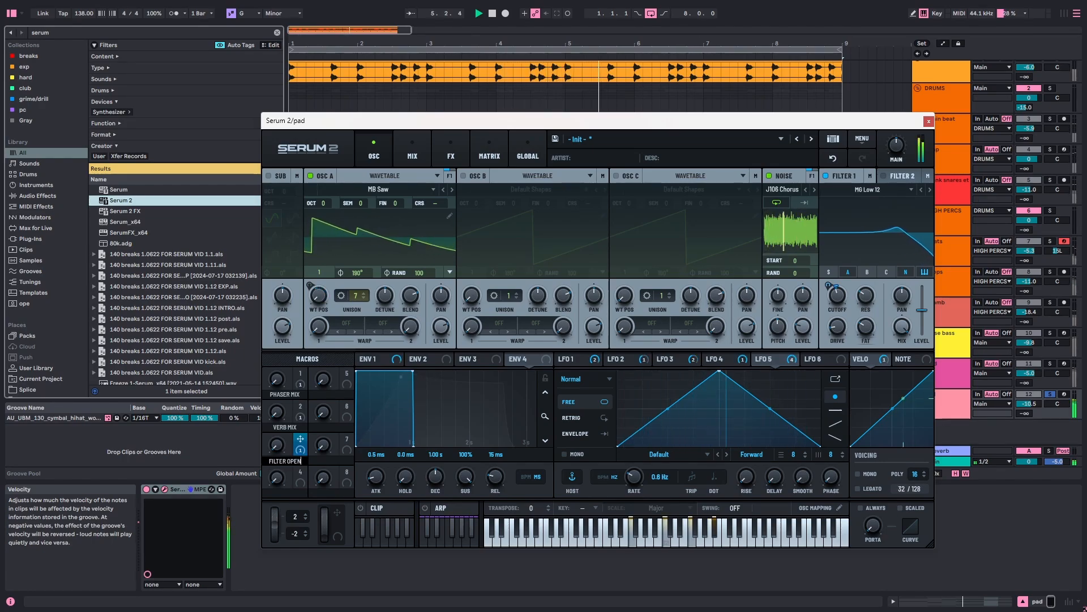
{"action": "key", "text": "Return"}
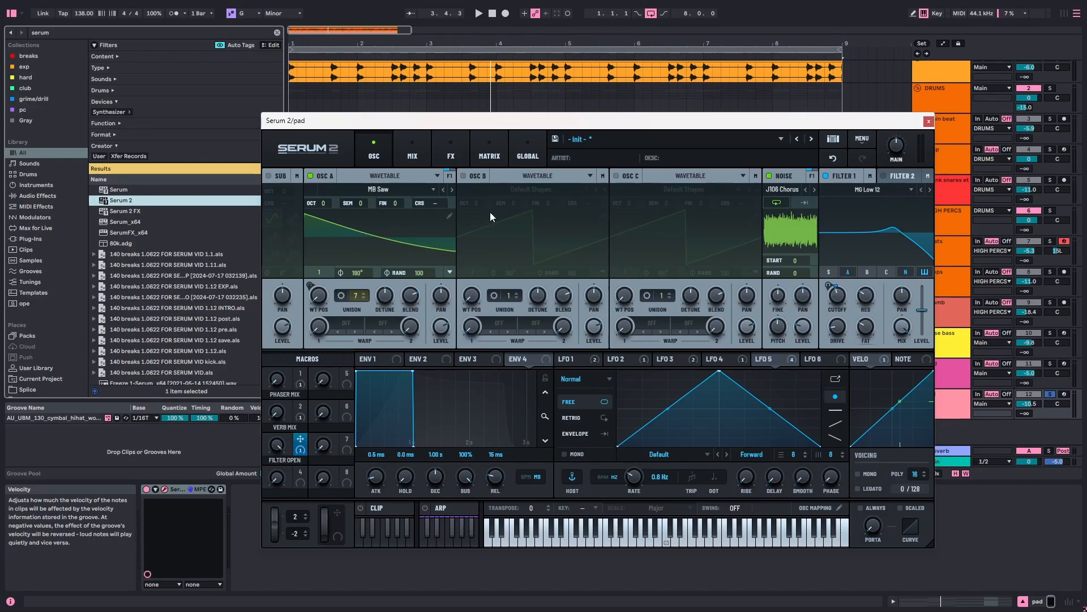
Add a Utility effect, place it before the Reverb in the chain, and enable its Mono Bass.
{"action": "left_click", "coordinate": [421, 147]}
{"action": "left_click", "coordinate": [458, 150]}
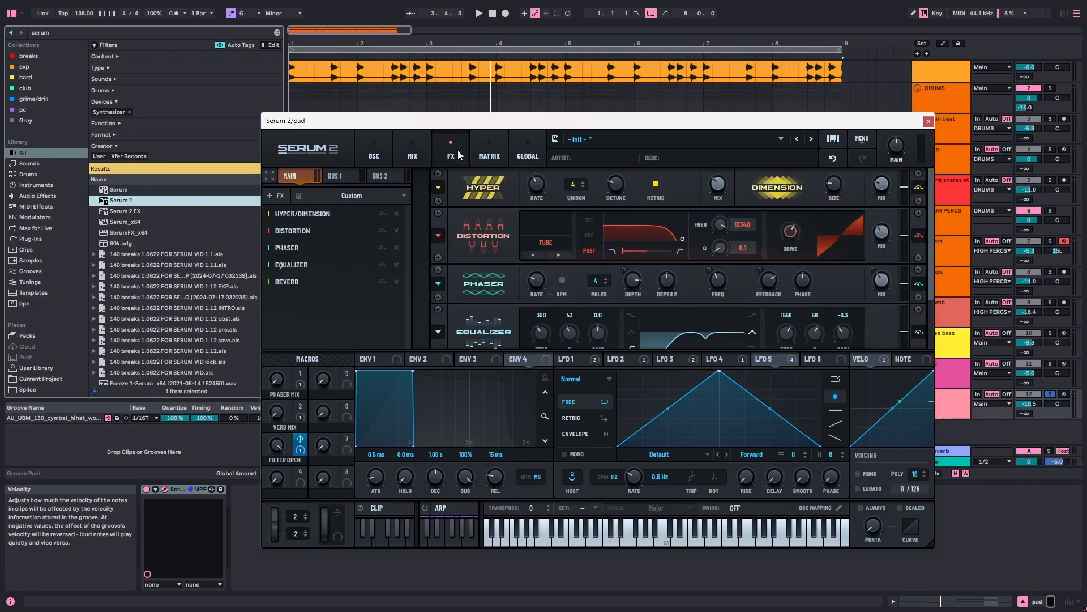
{"action": "left_click", "coordinate": [278, 197]}
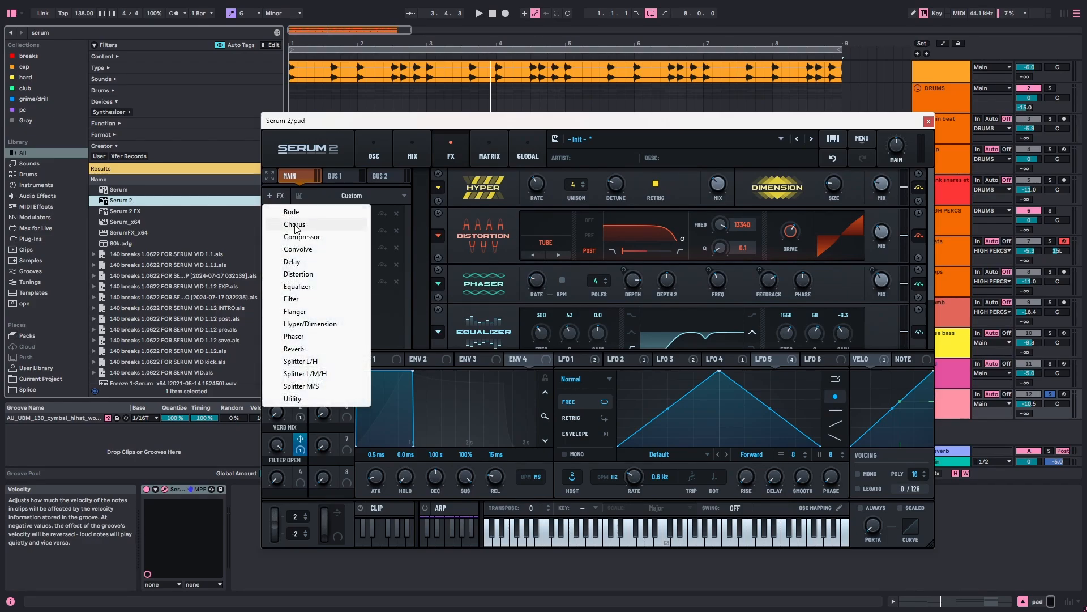
{"action": "left_click", "coordinate": [315, 398]}
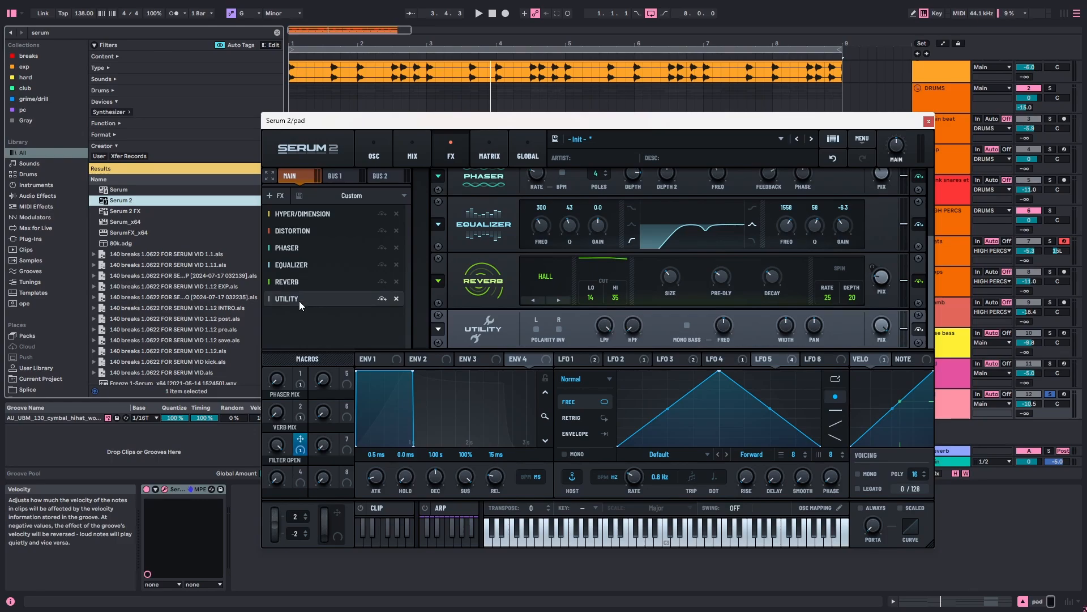
{"action": "left_click_drag", "start_coordinate": [299, 301], "coordinate": [300, 276]}
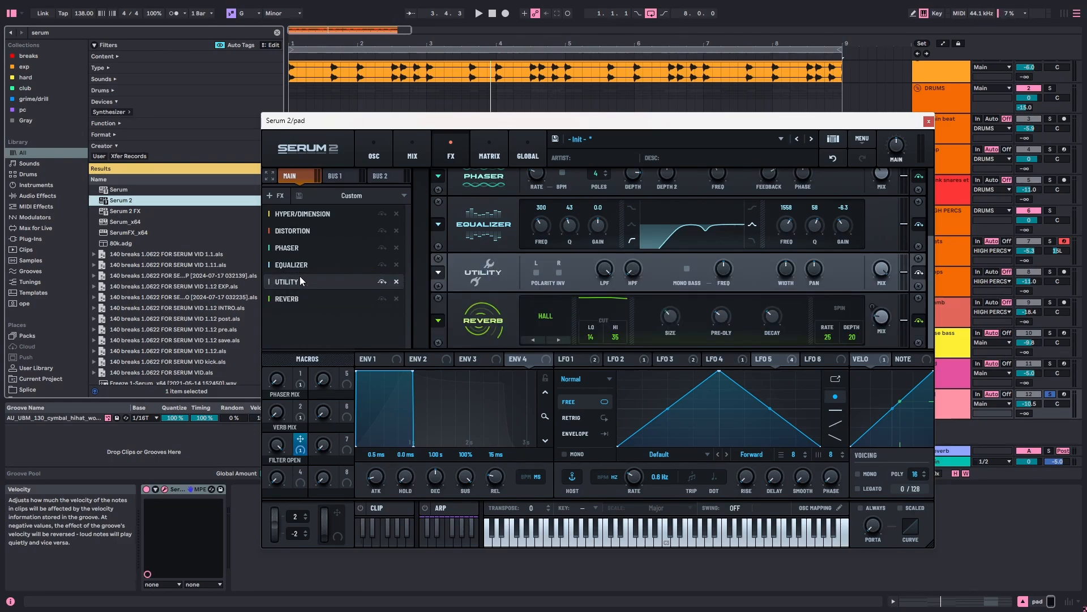
{"action": "key", "text": "space"}
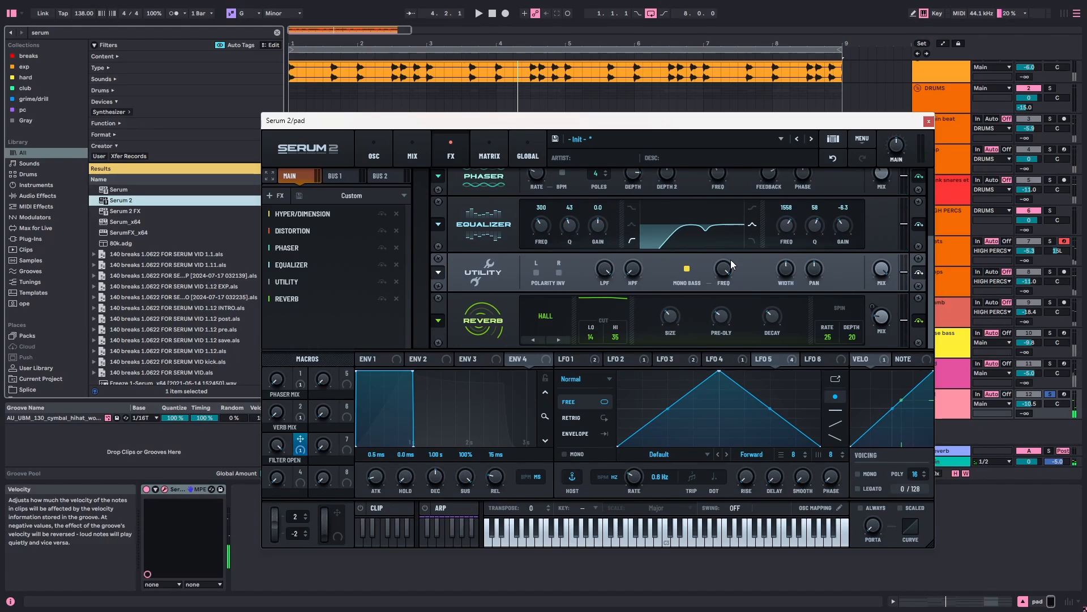
Add two extra Distortion effects after the Reverb and remove both from the chain.
{"action": "left_click", "coordinate": [284, 198]}
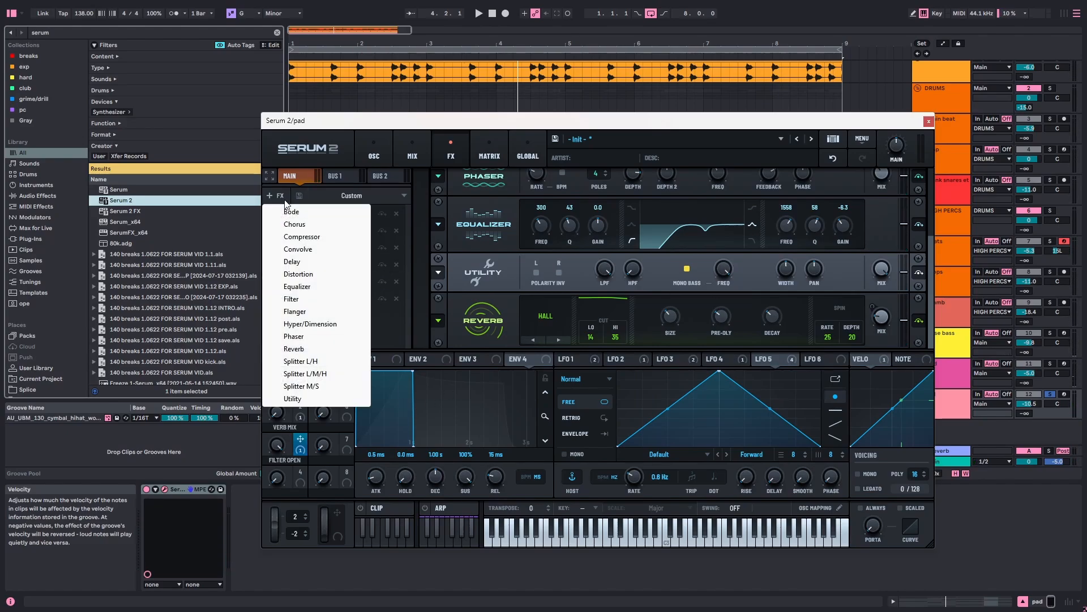
{"action": "left_click", "coordinate": [311, 274]}
{"action": "left_click", "coordinate": [276, 195]}
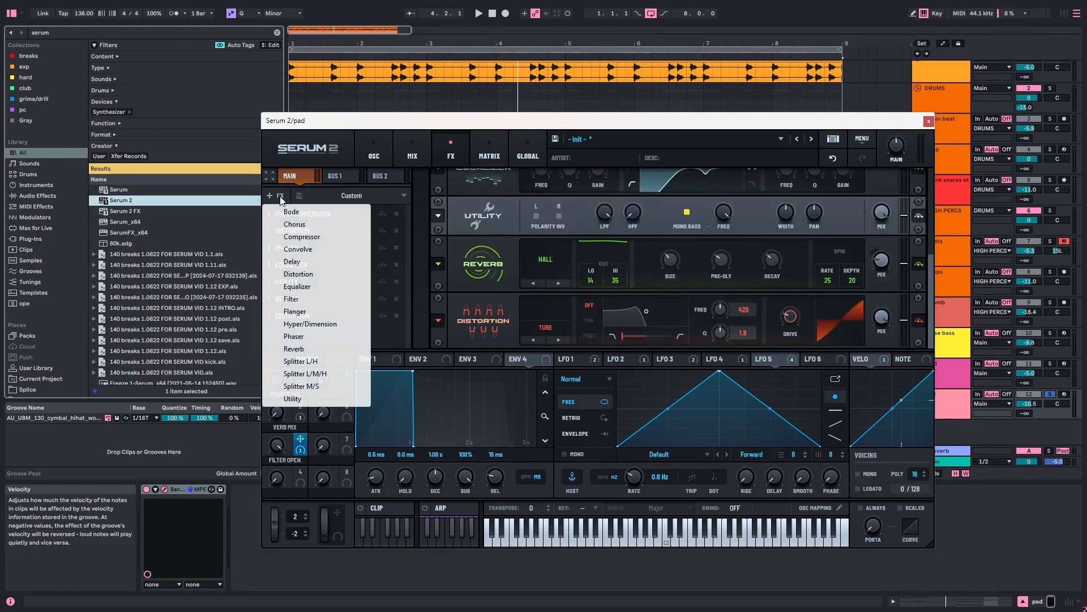
{"action": "left_click", "coordinate": [310, 276]}
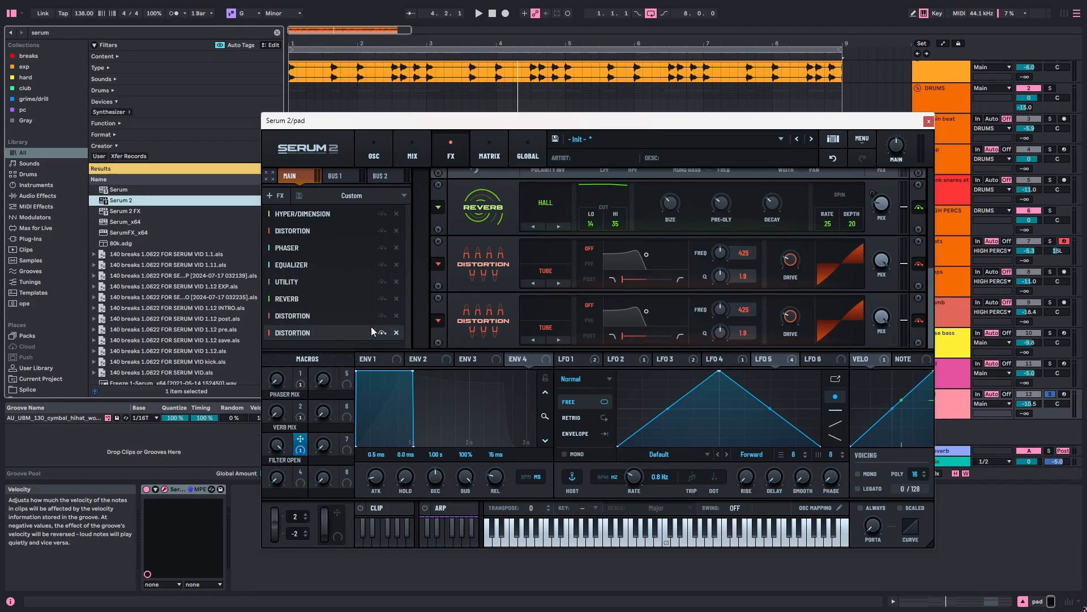
{"action": "left_click", "coordinate": [400, 319]}
{"action": "left_click", "coordinate": [399, 321]}
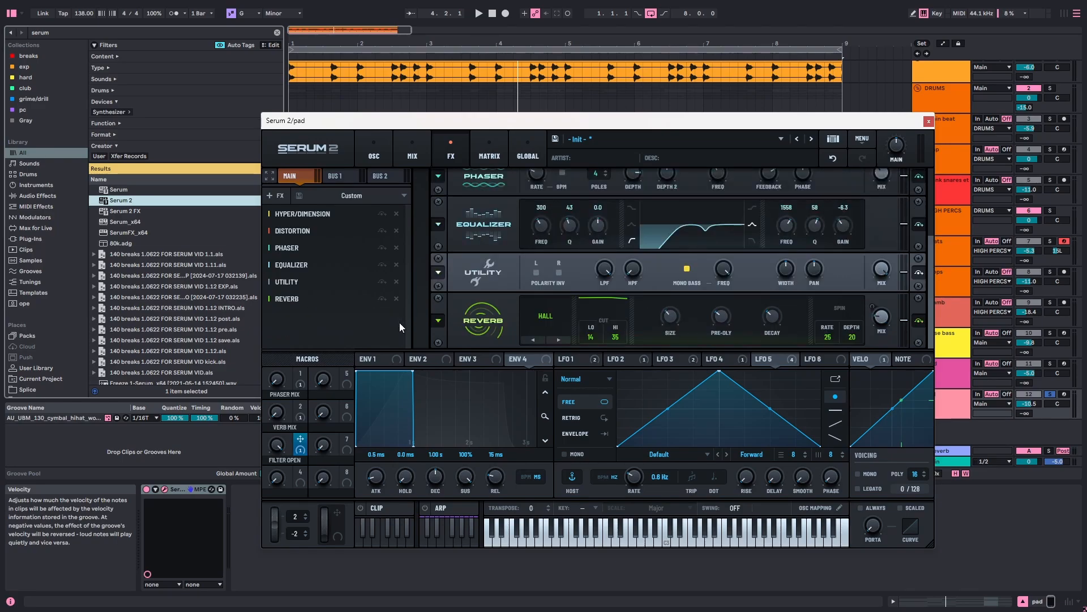